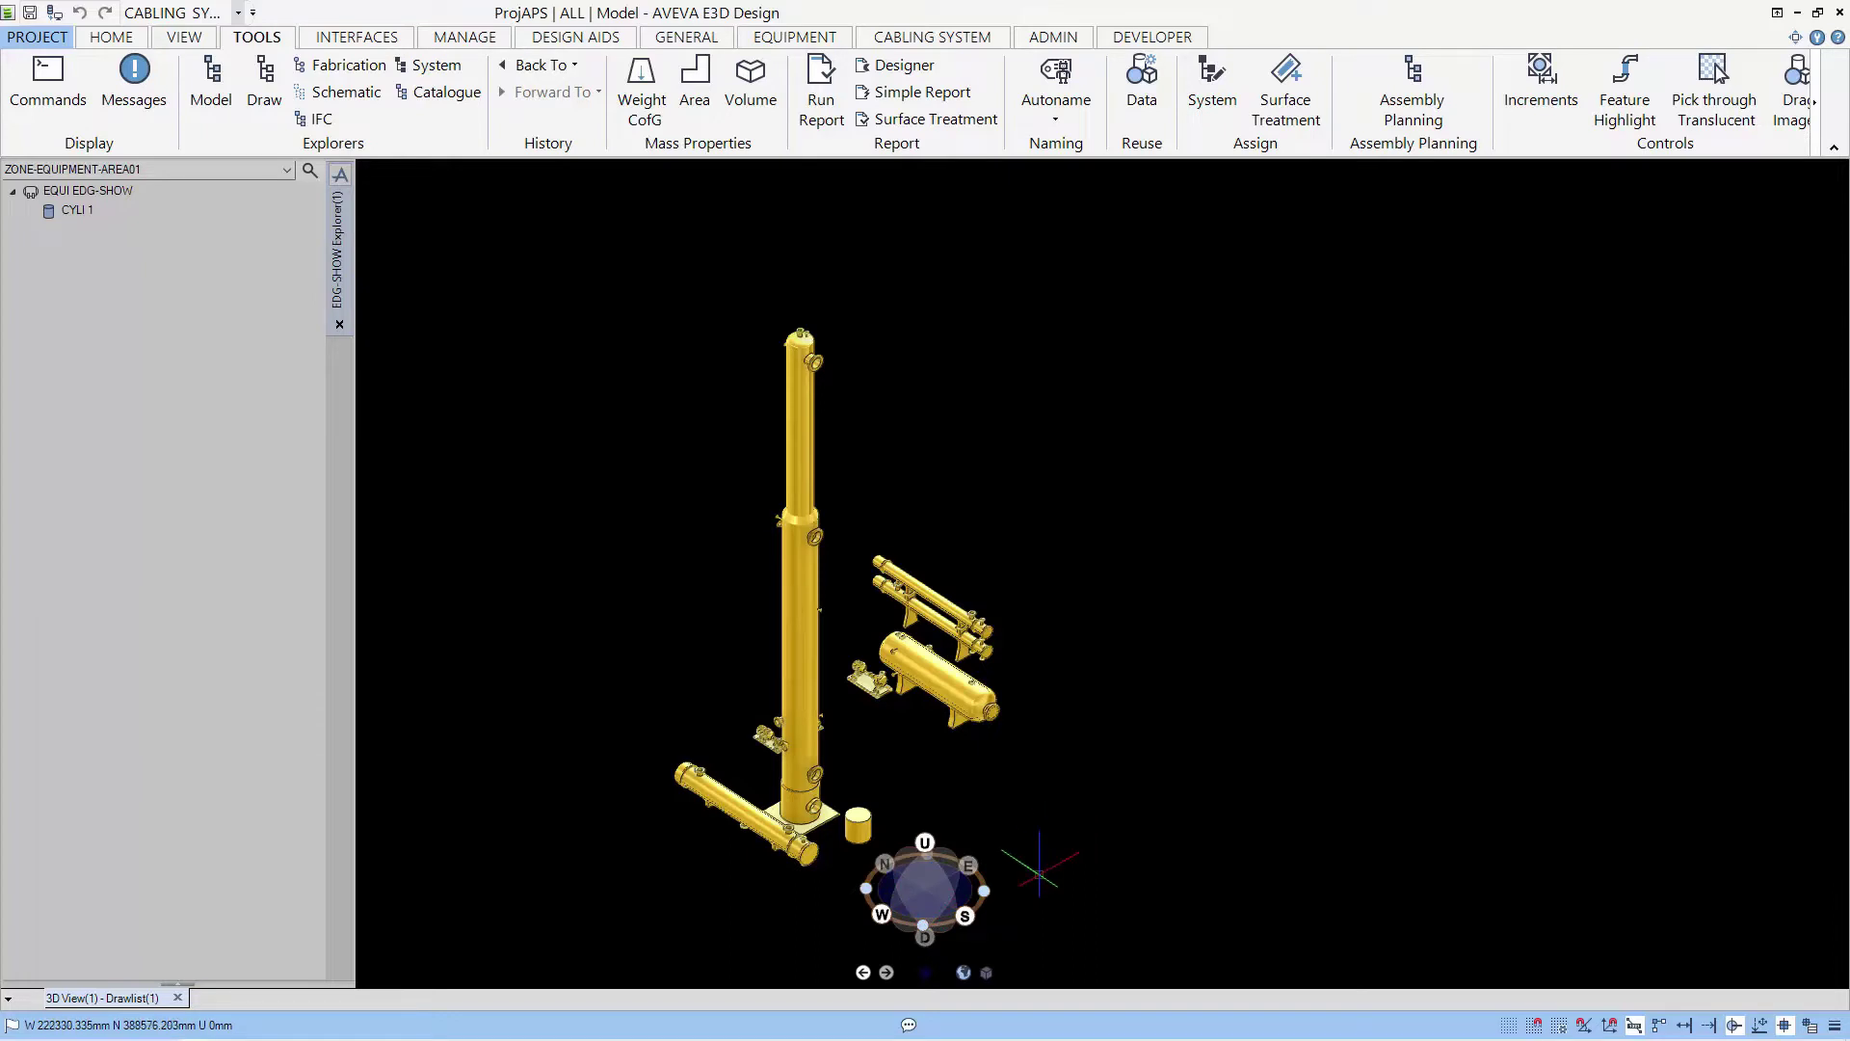
View the plant from plan, underside and isometric, then open the Configuration > Coordinates options
left_click(925, 845)
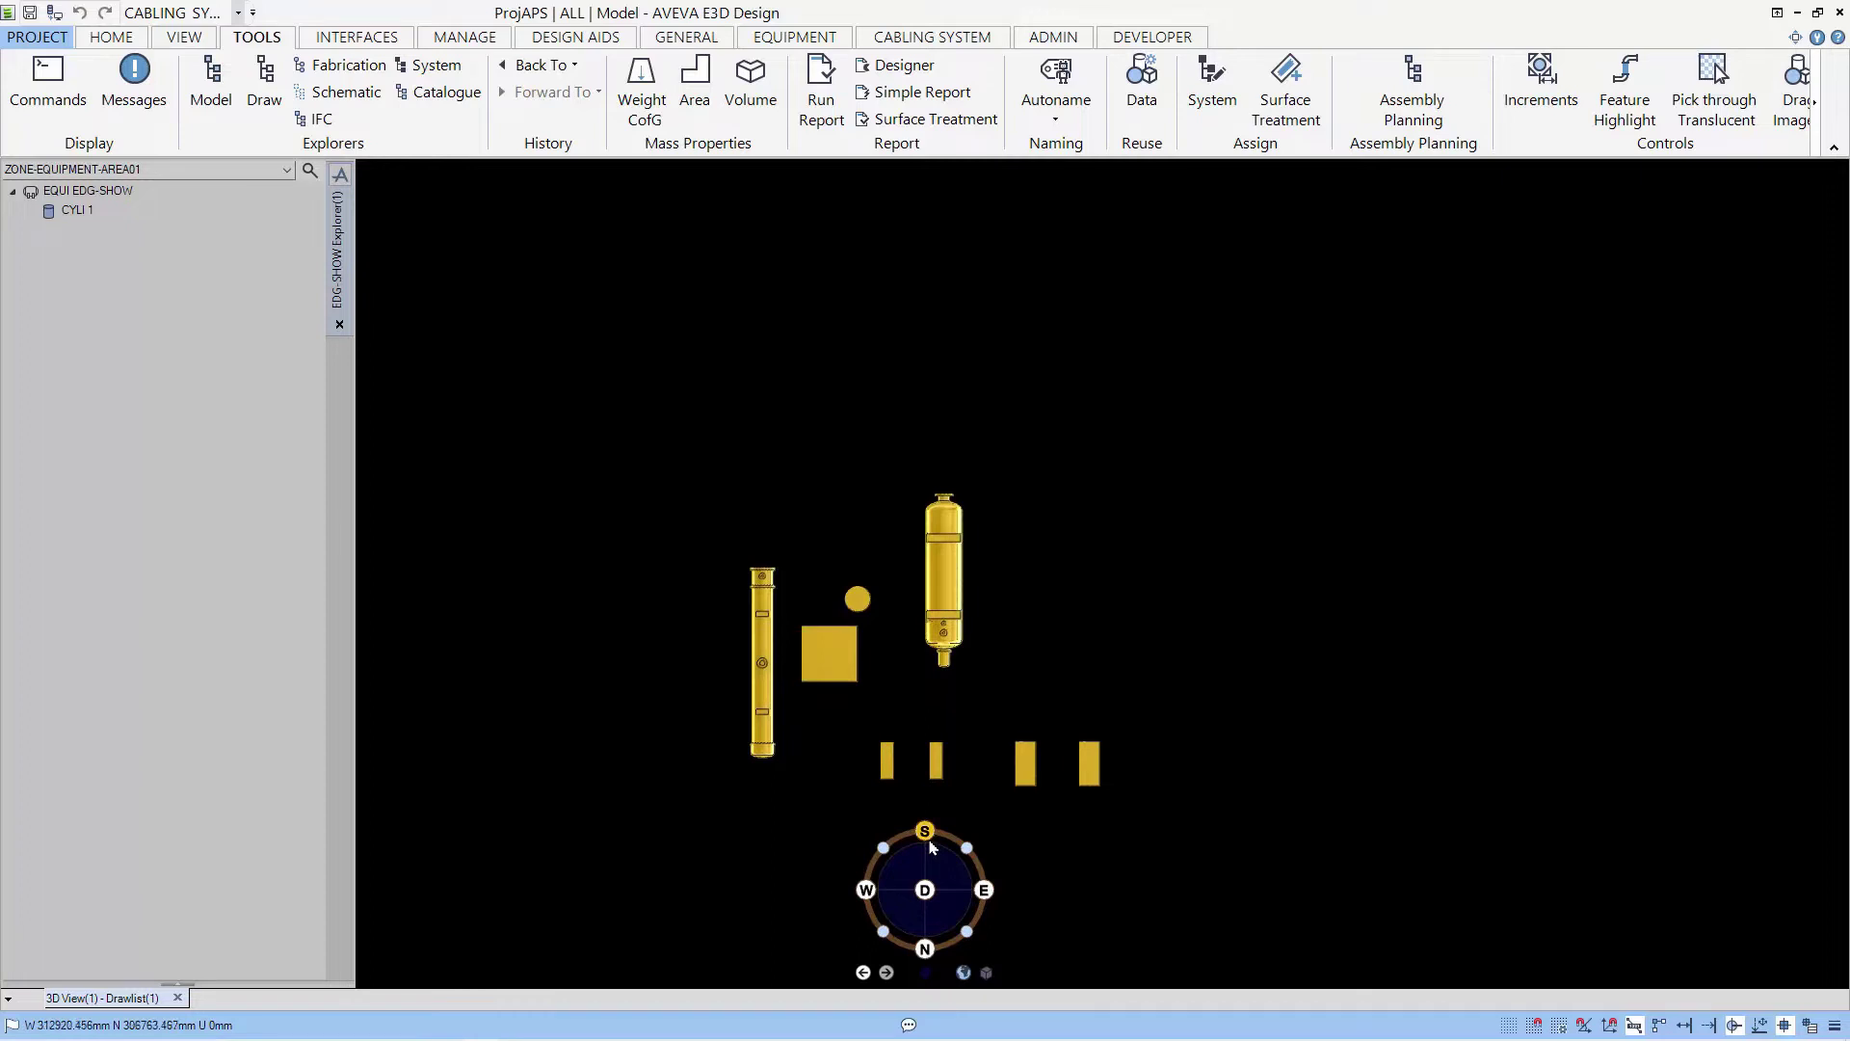
left_click(925, 890)
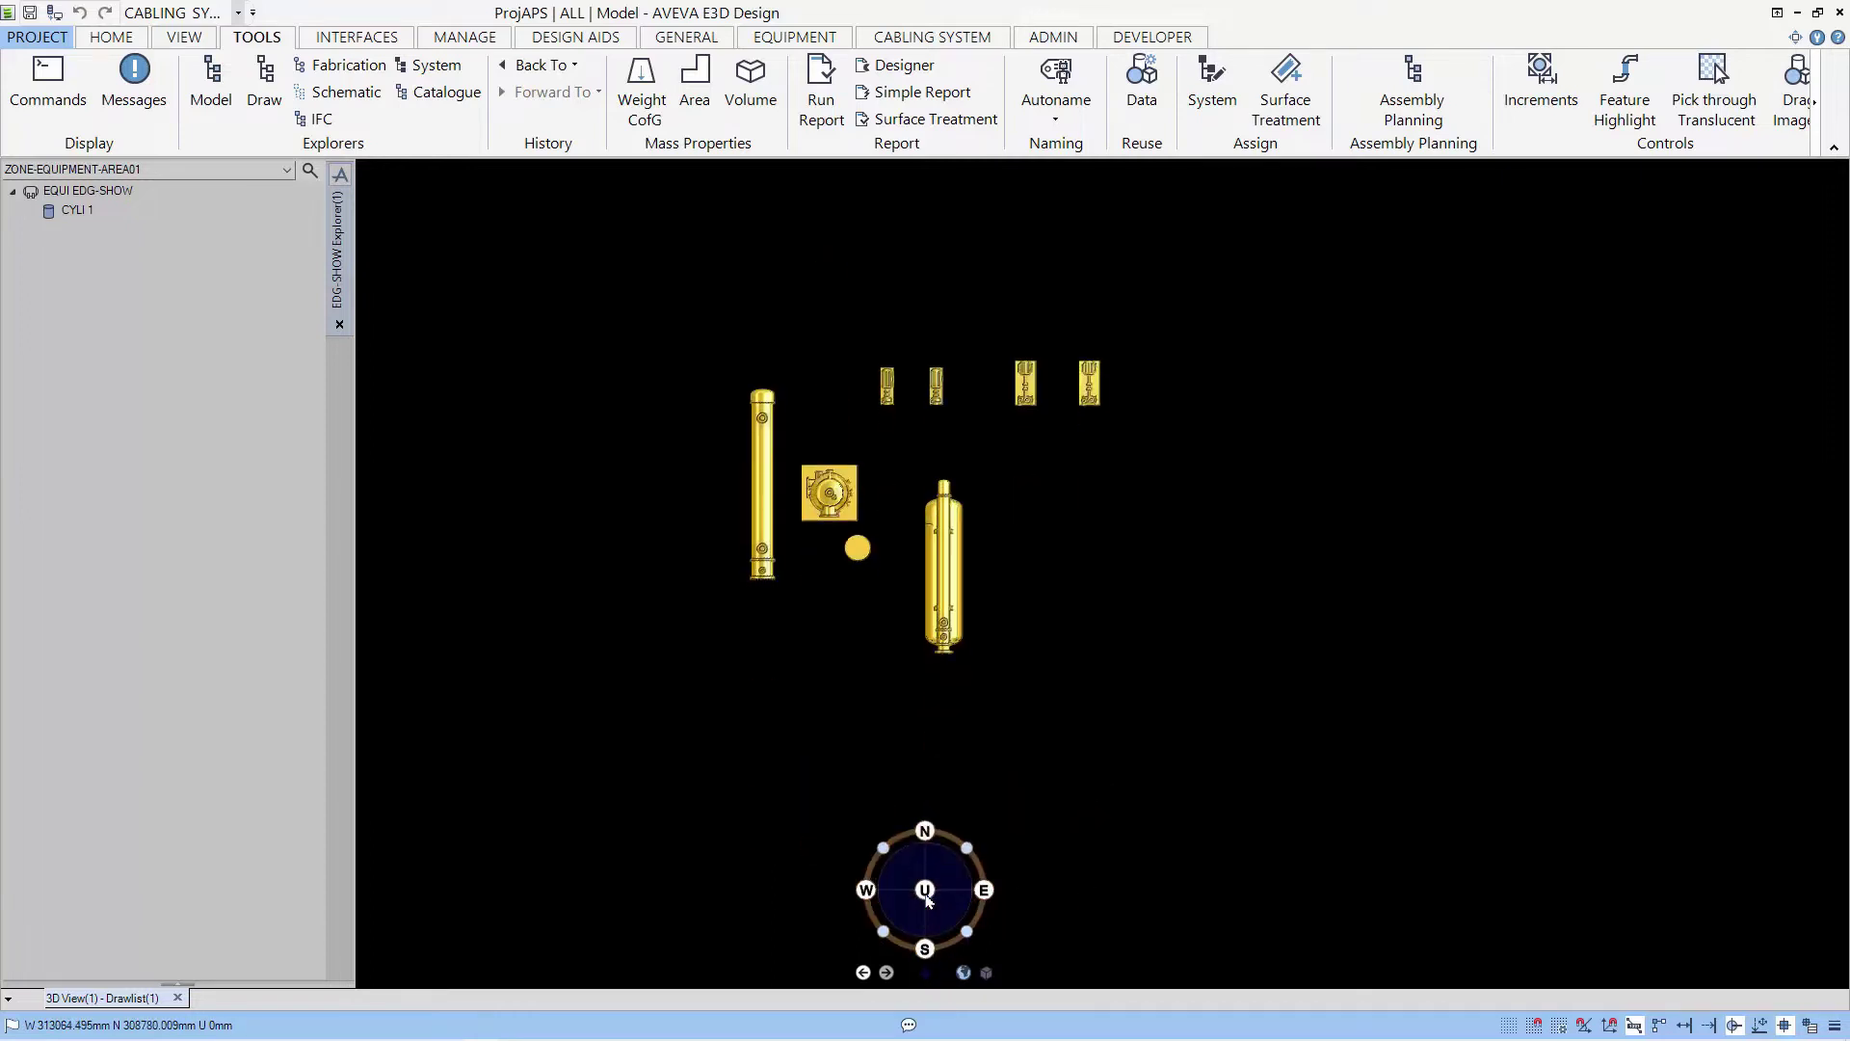
left_click(967, 931)
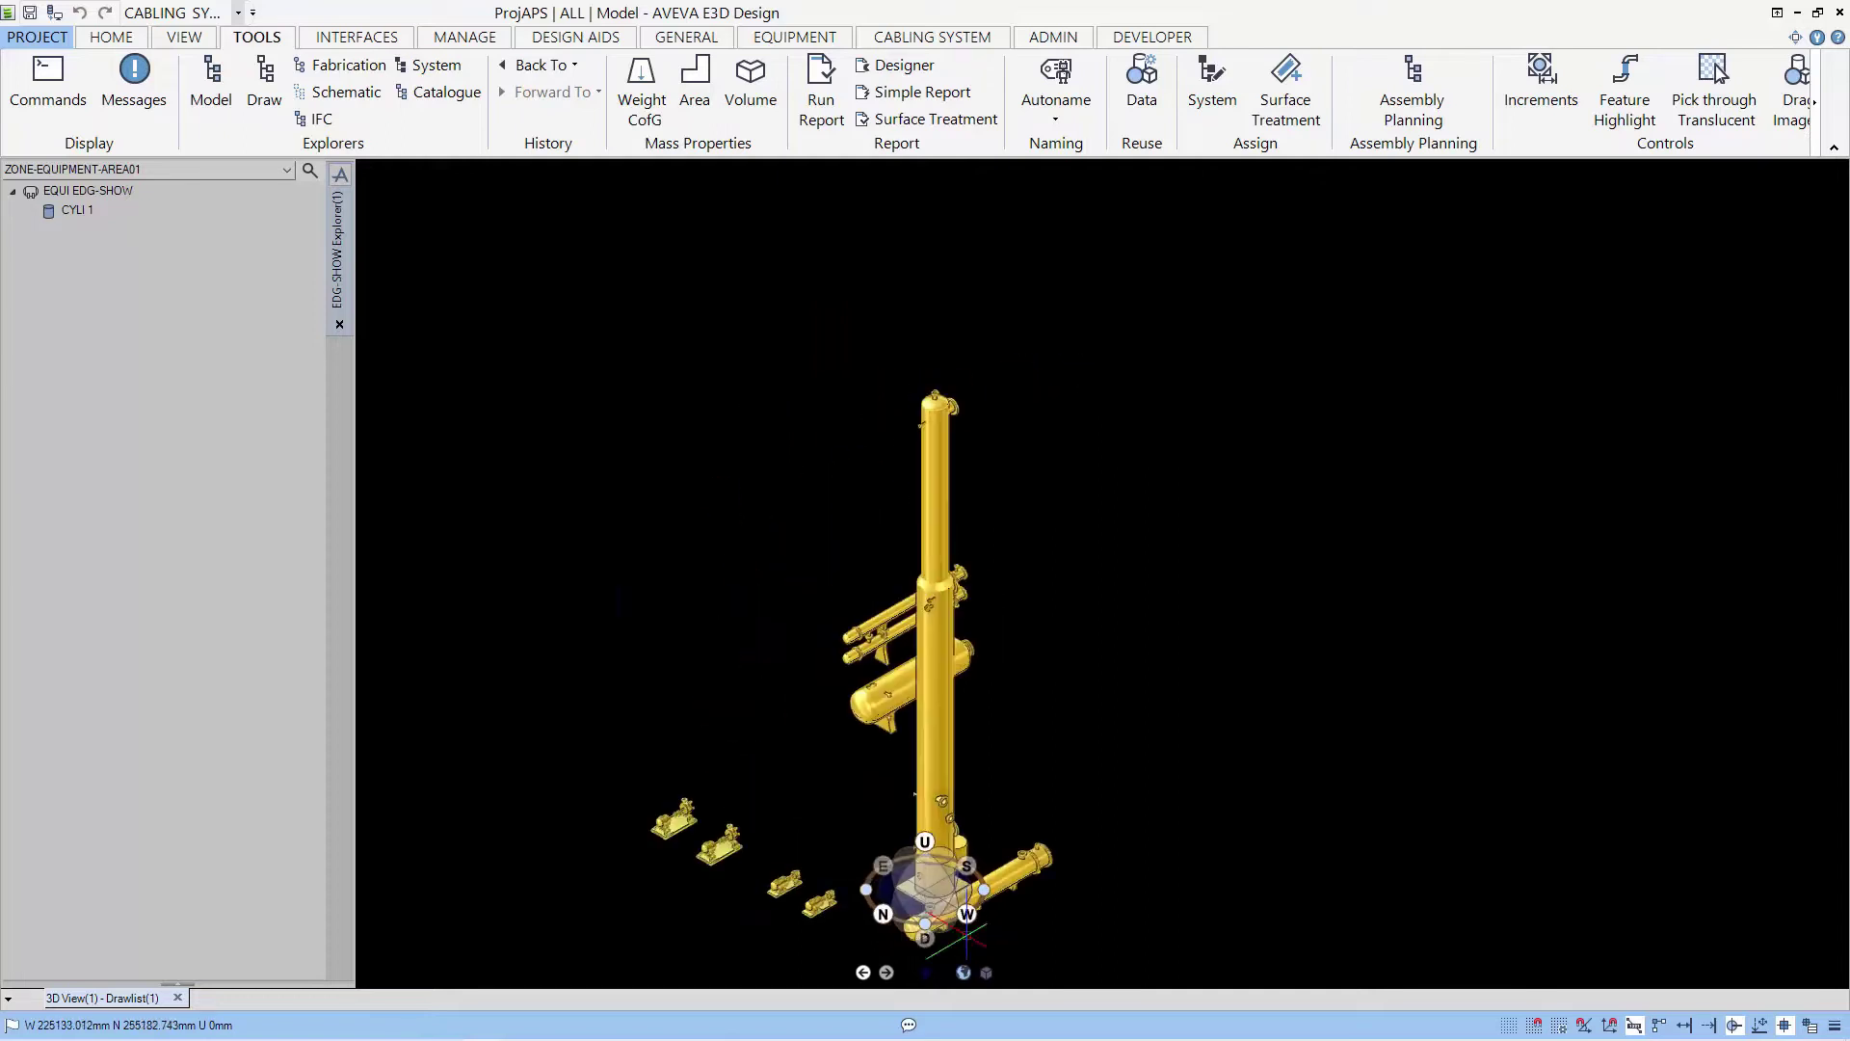
left_click(37, 38)
left_click(125, 417)
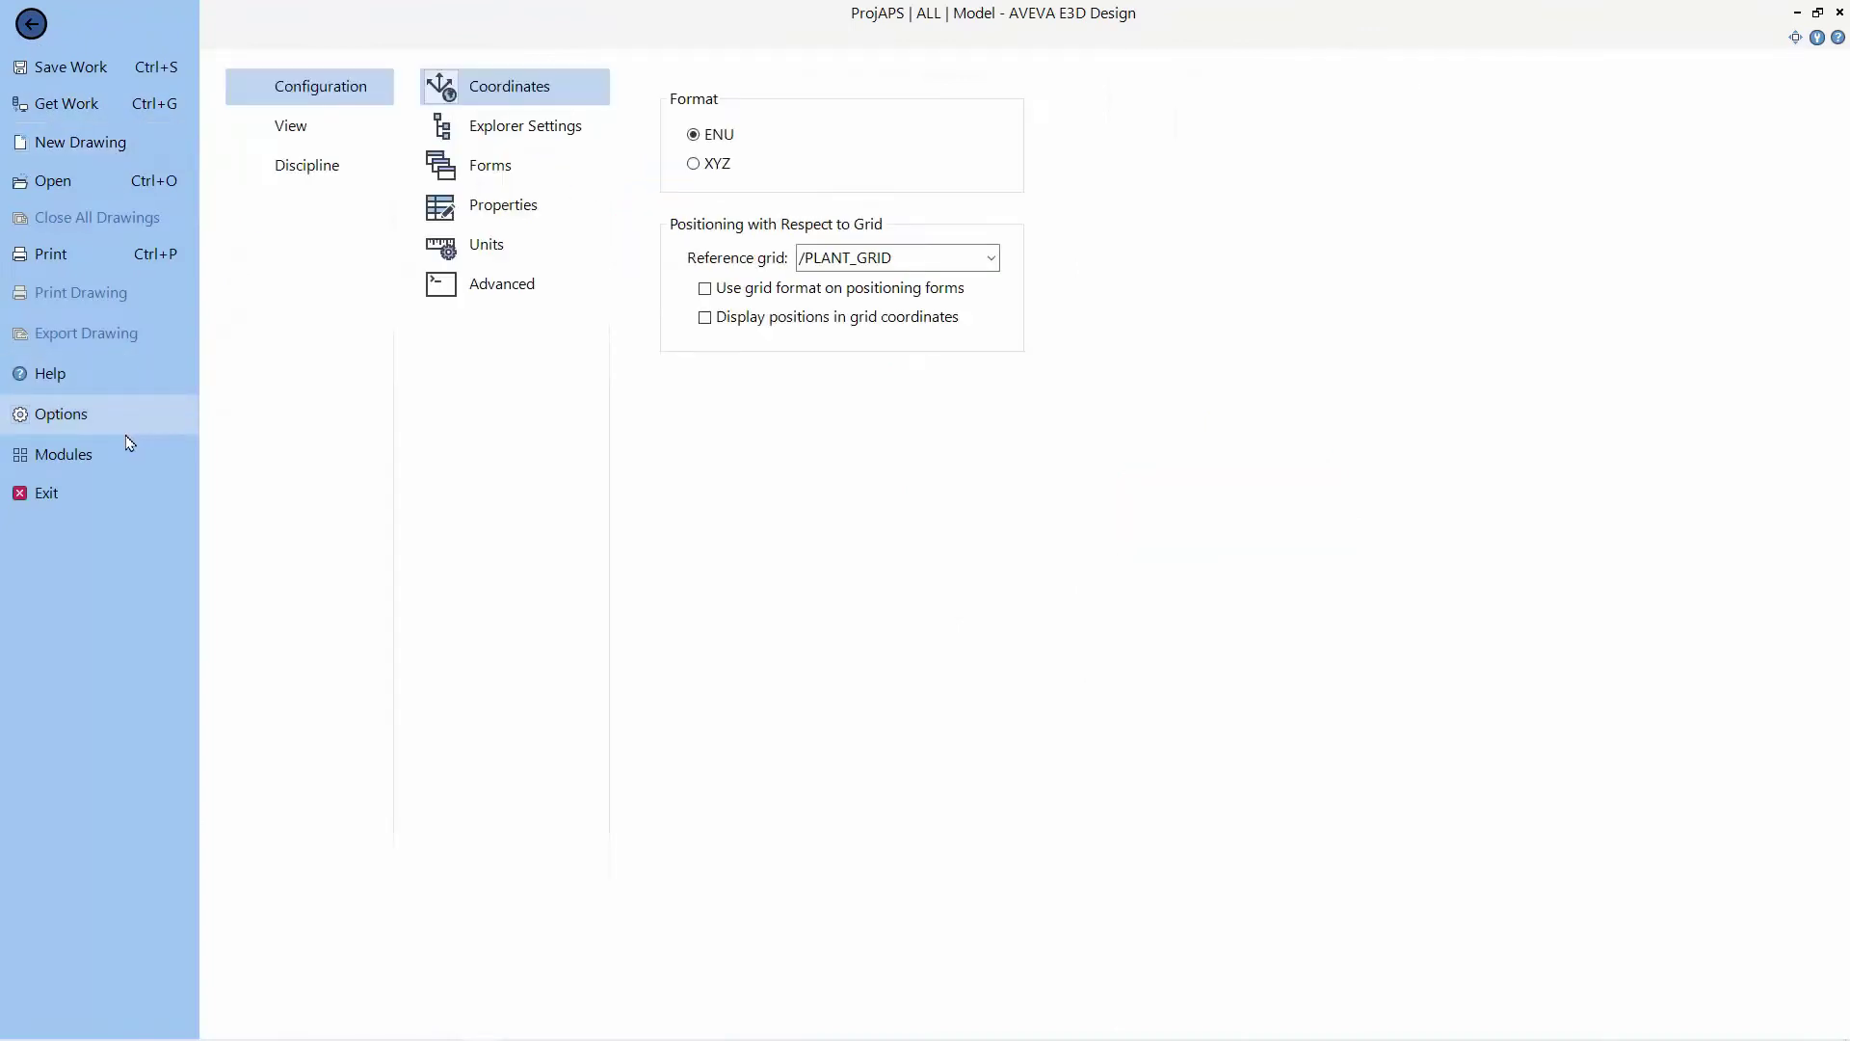
Set the PowerCompass to Look from North at size 80, apply it, and return to the model
left_click(324, 141)
left_click(488, 326)
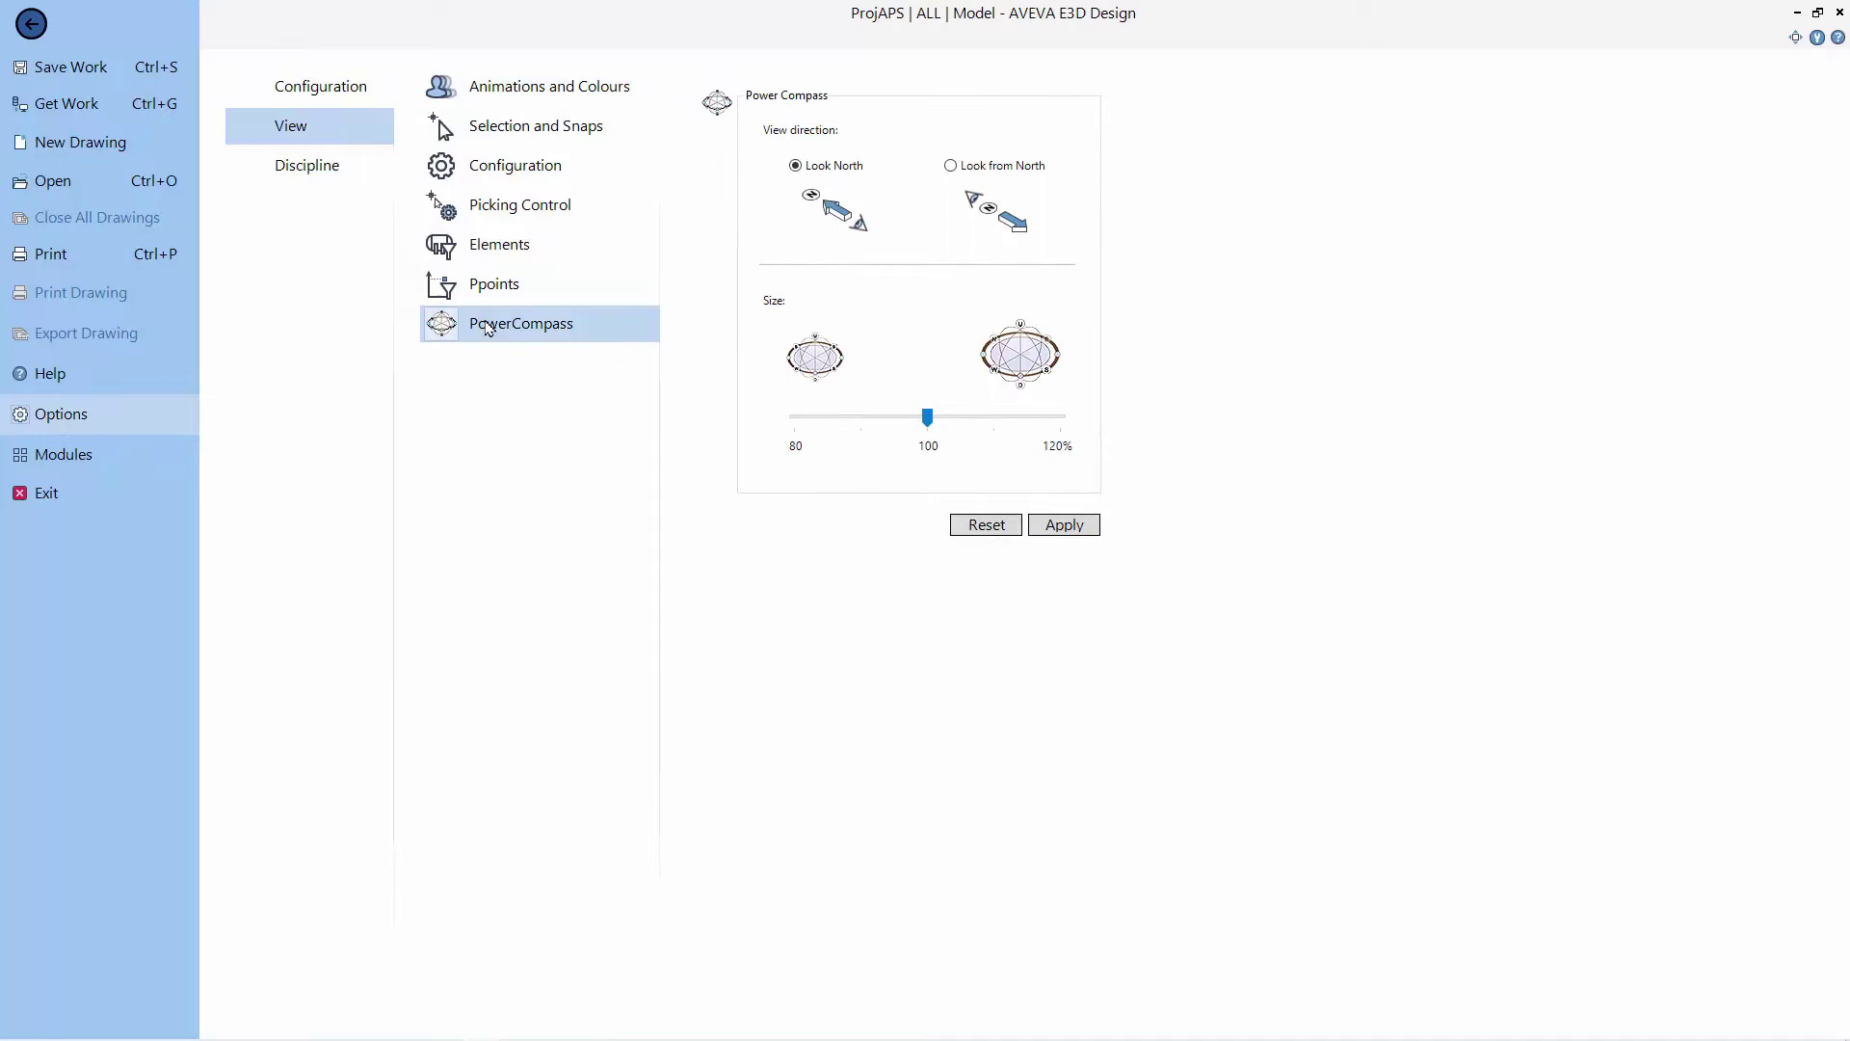
left_click(952, 167)
left_click(794, 418)
left_click(1061, 524)
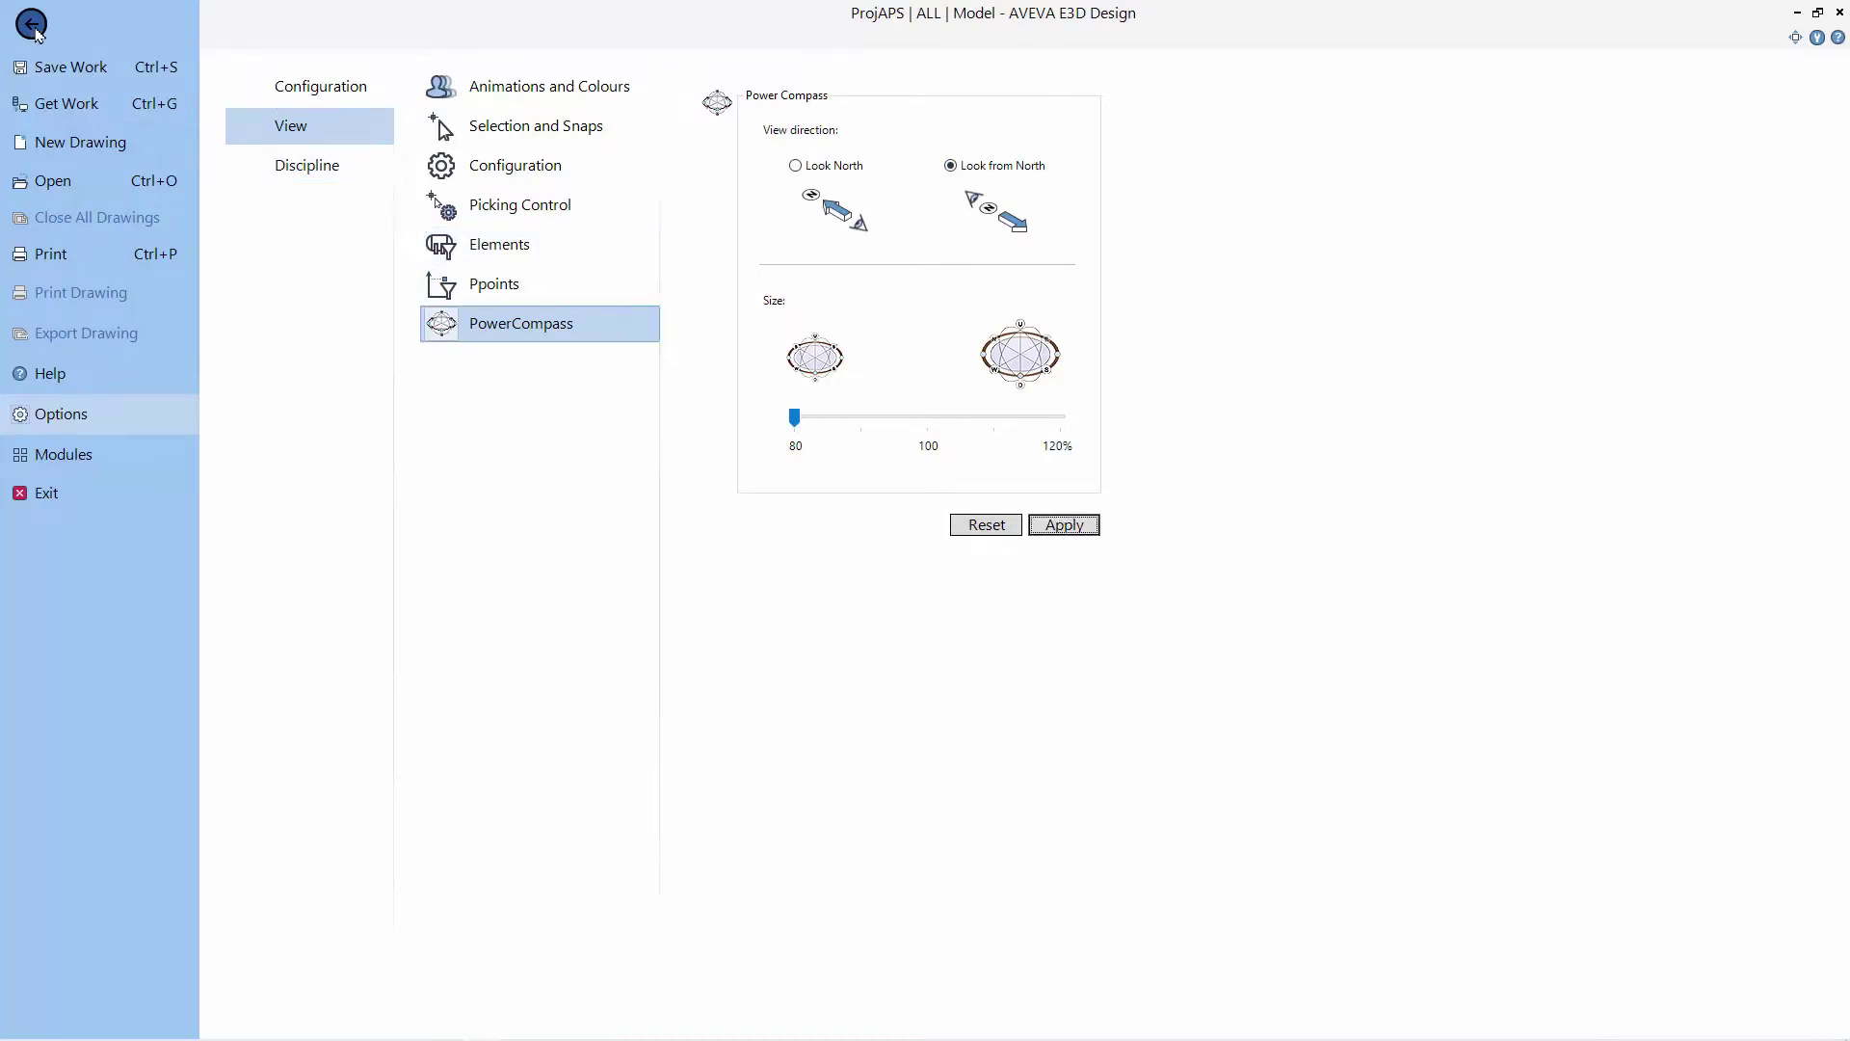
left_click(31, 24)
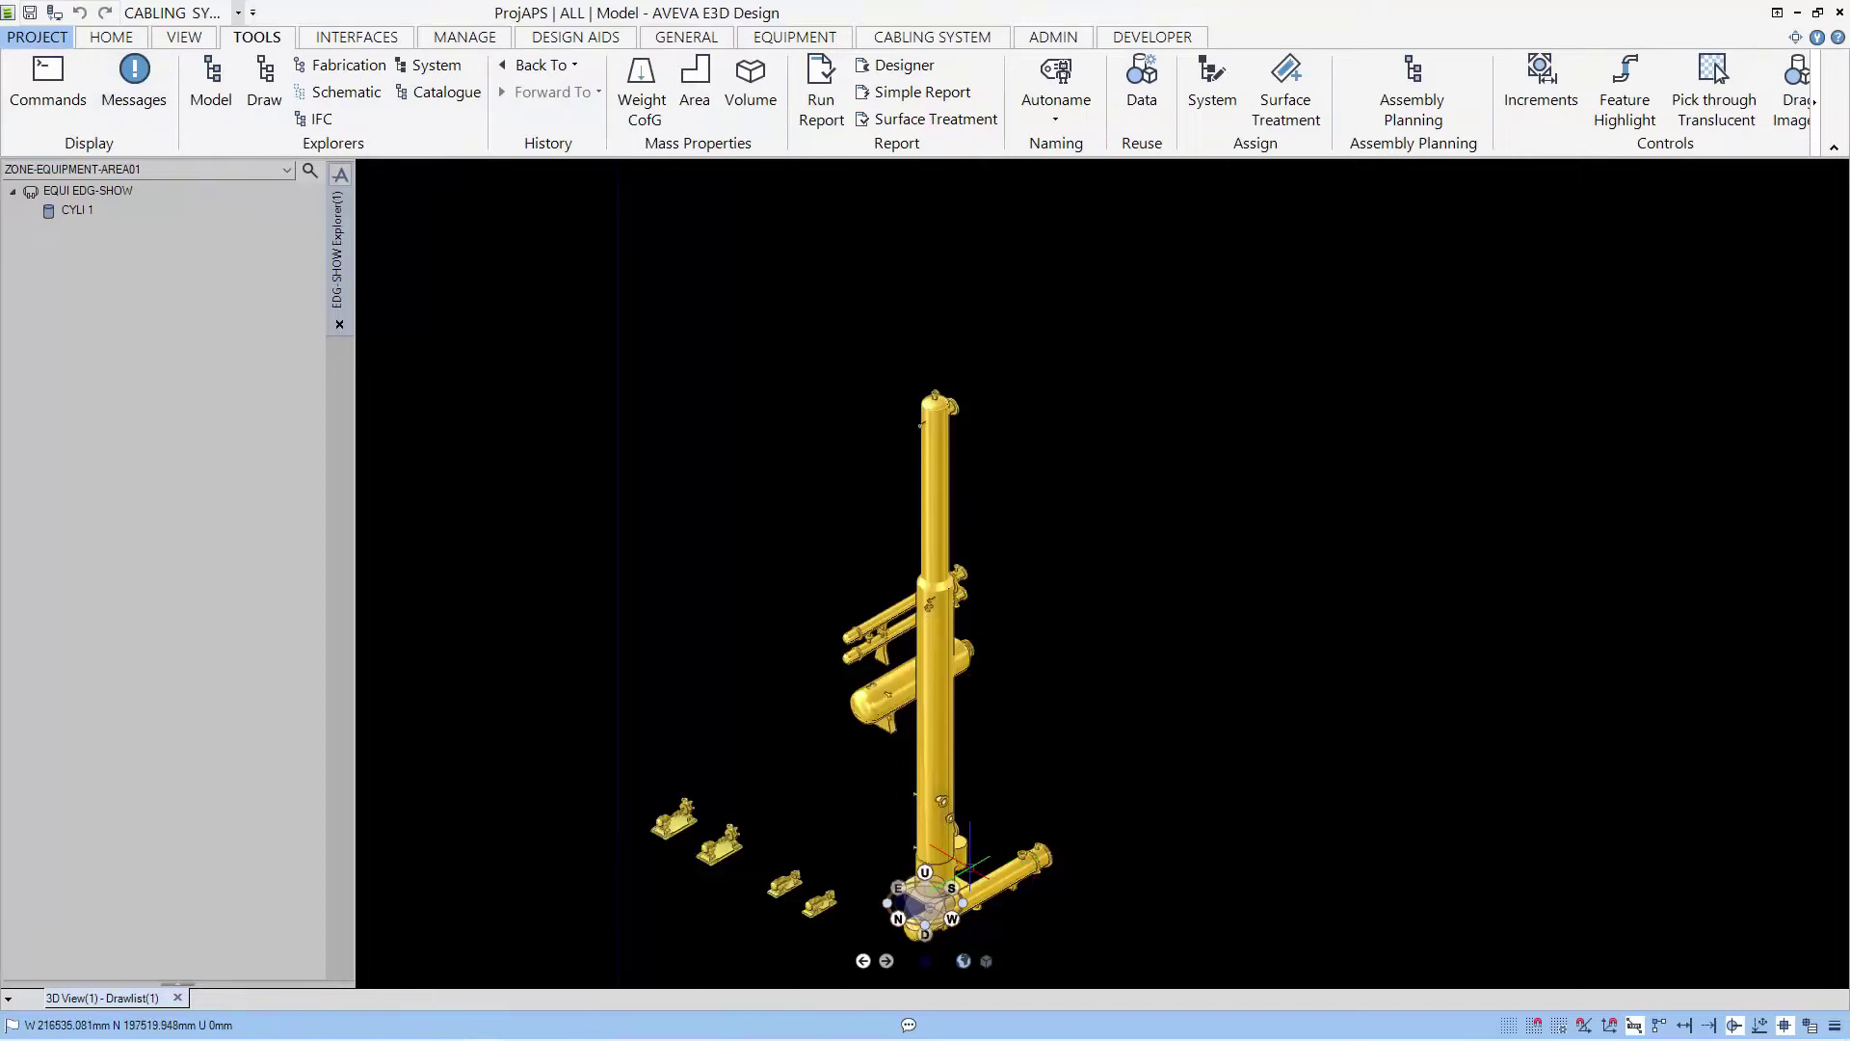
Move the compass to the view's top-right corner and zoom into an isometric view of the equipment
left_click(931, 875)
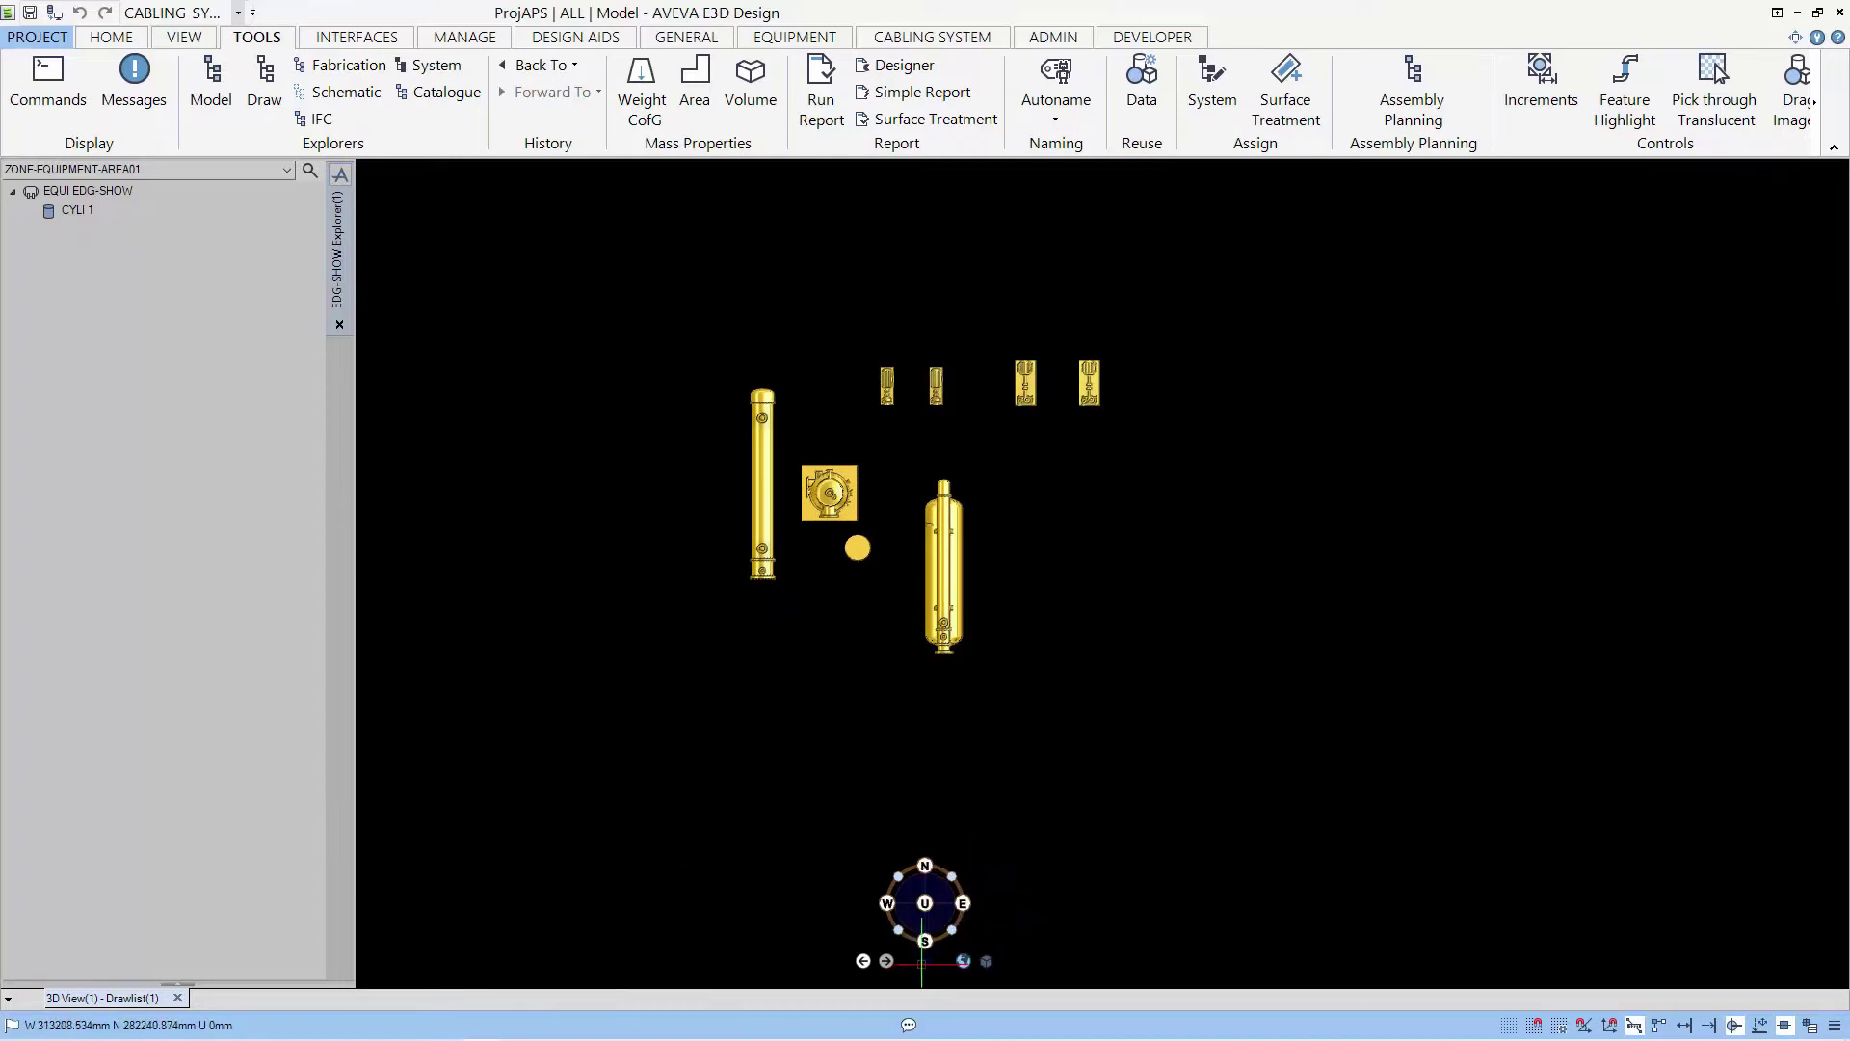
left_click_drag(924, 964, 1744, 254)
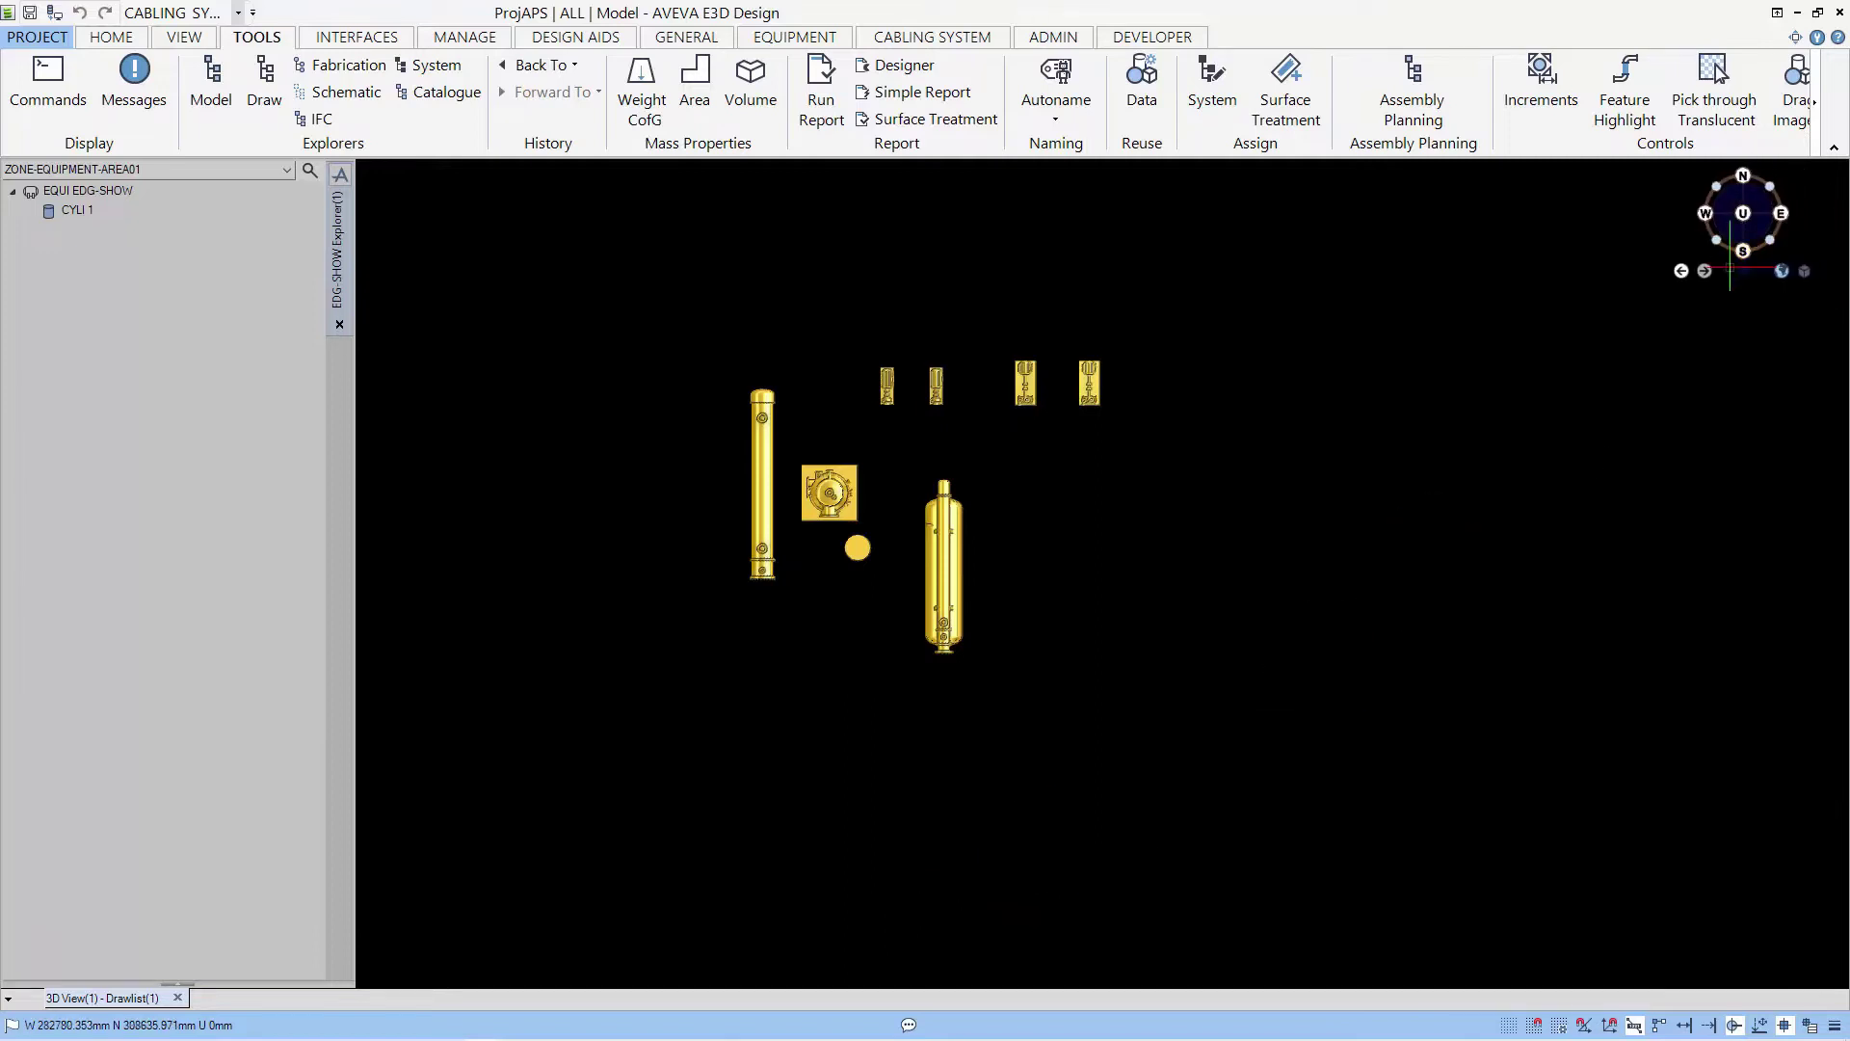
middle_click_drag(1061, 592, 1147, 468, "shift")
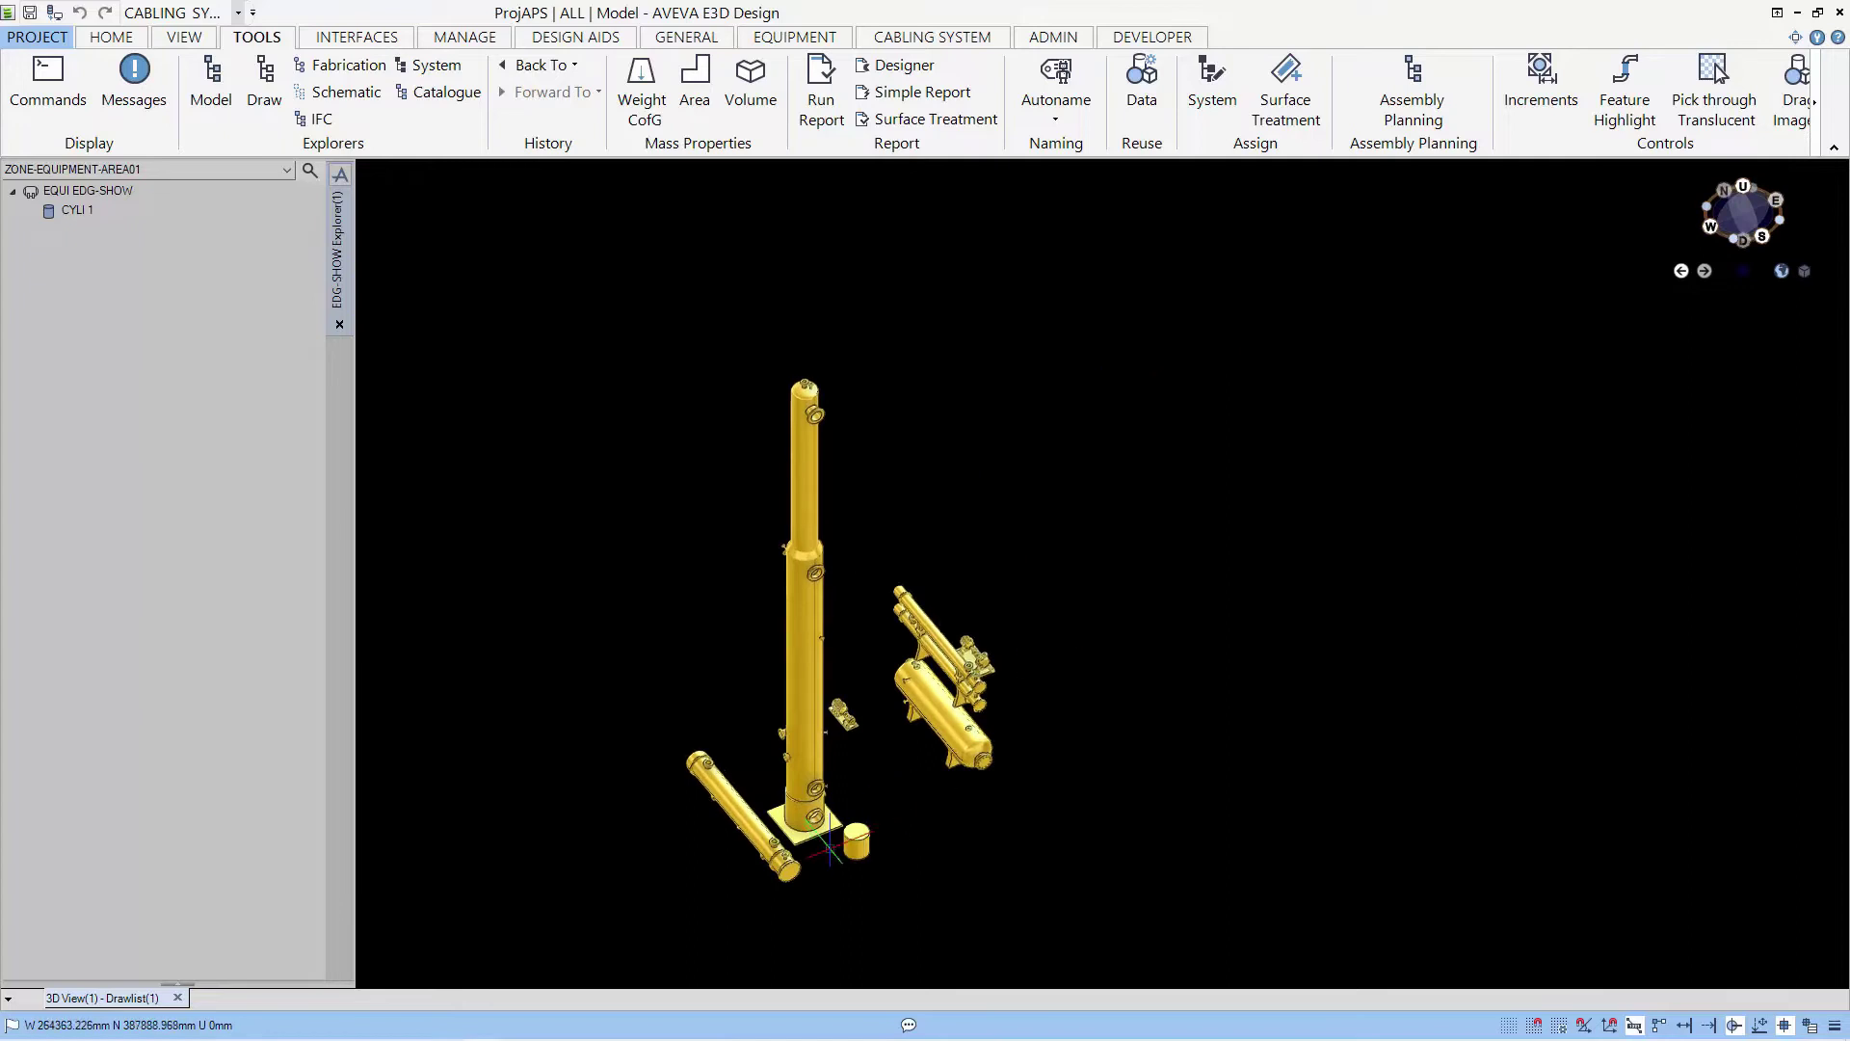
scroll(838, 836, "up", 3)
middle_click_drag(951, 777, 916, 739, "shift")
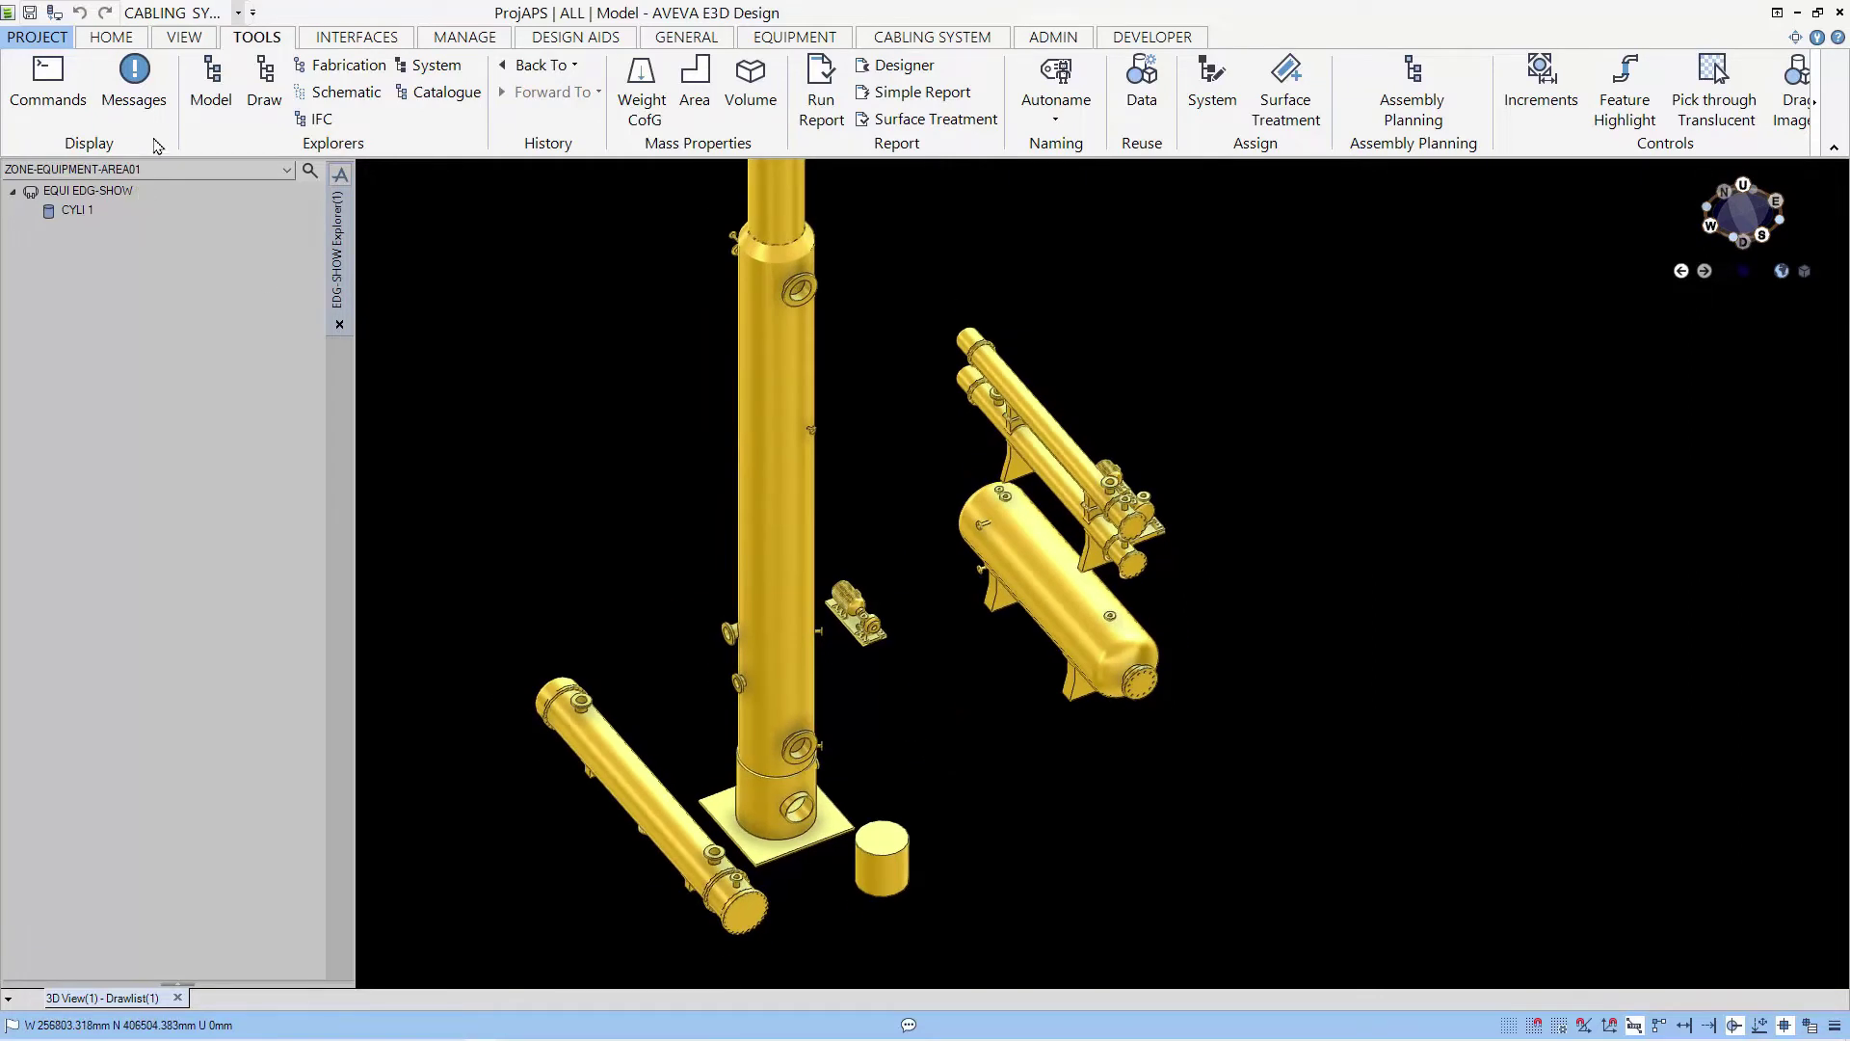
Make CYLINDER 1 of EDG-SHOW the current element and show the Move options
left_click(111, 36)
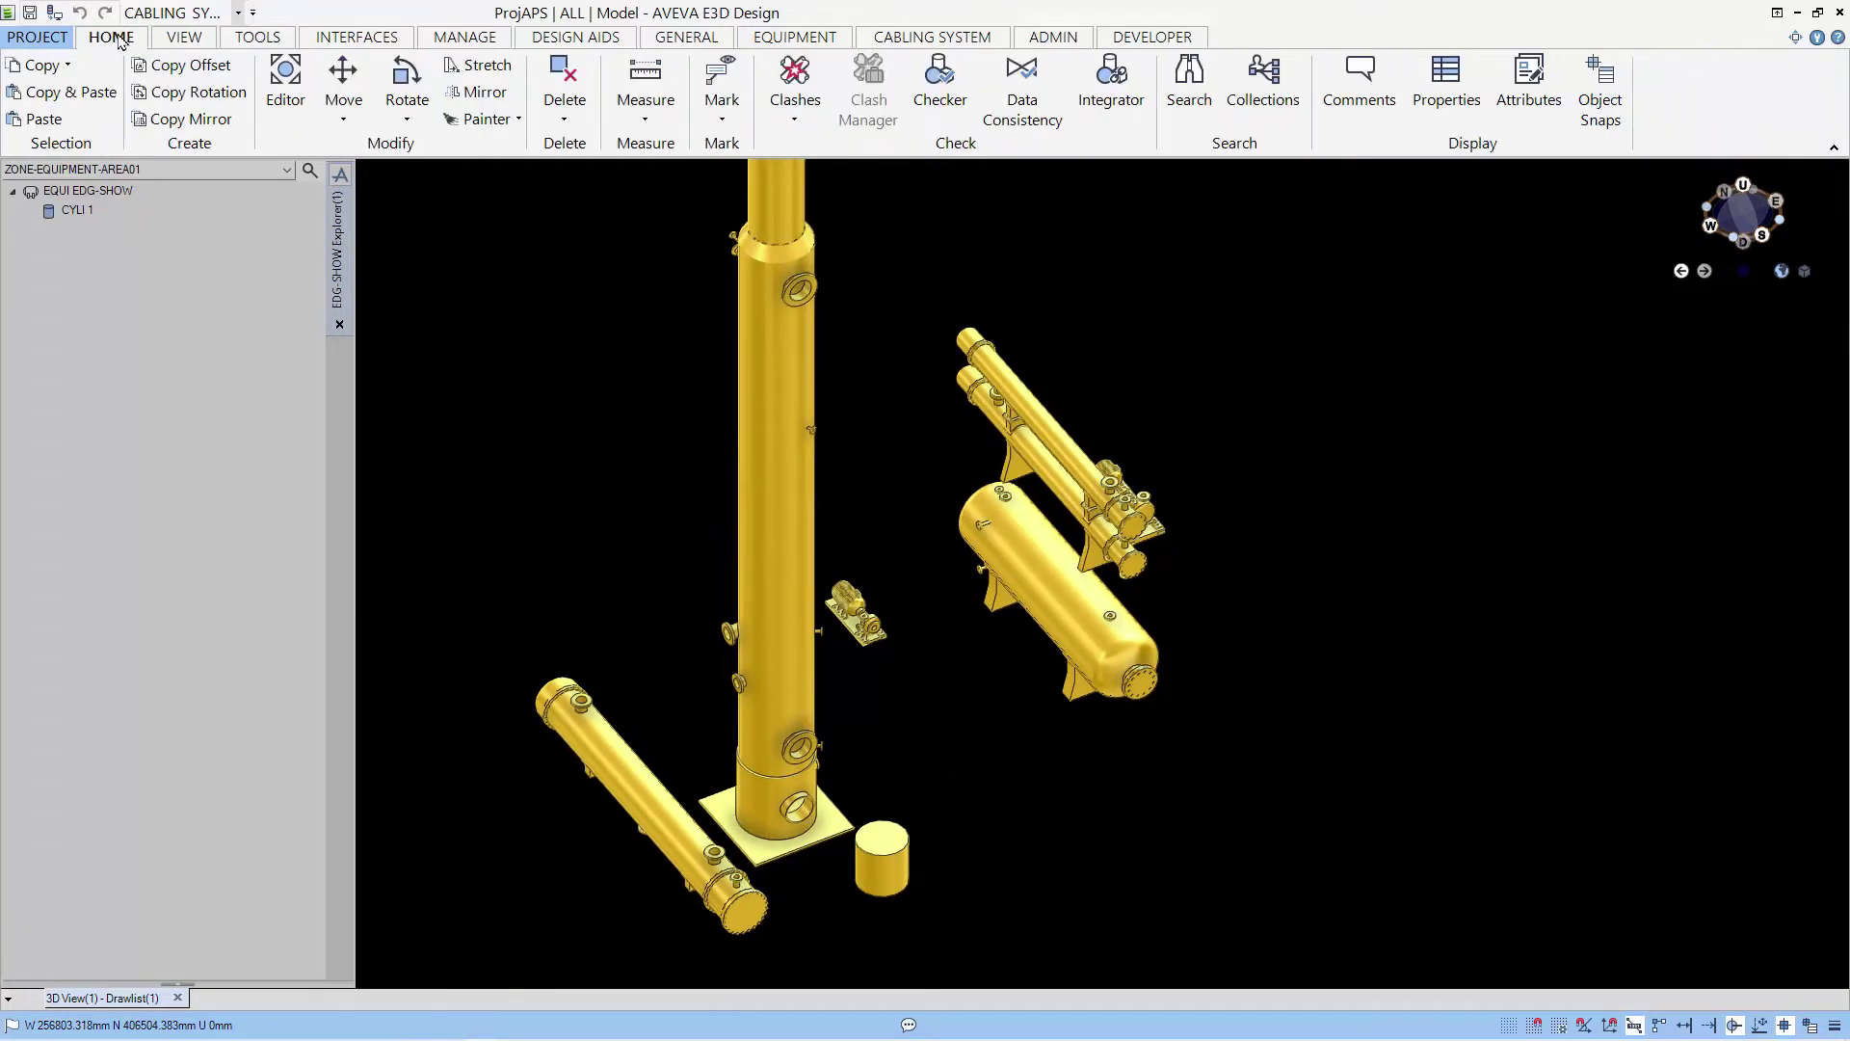
left_click(665, 124)
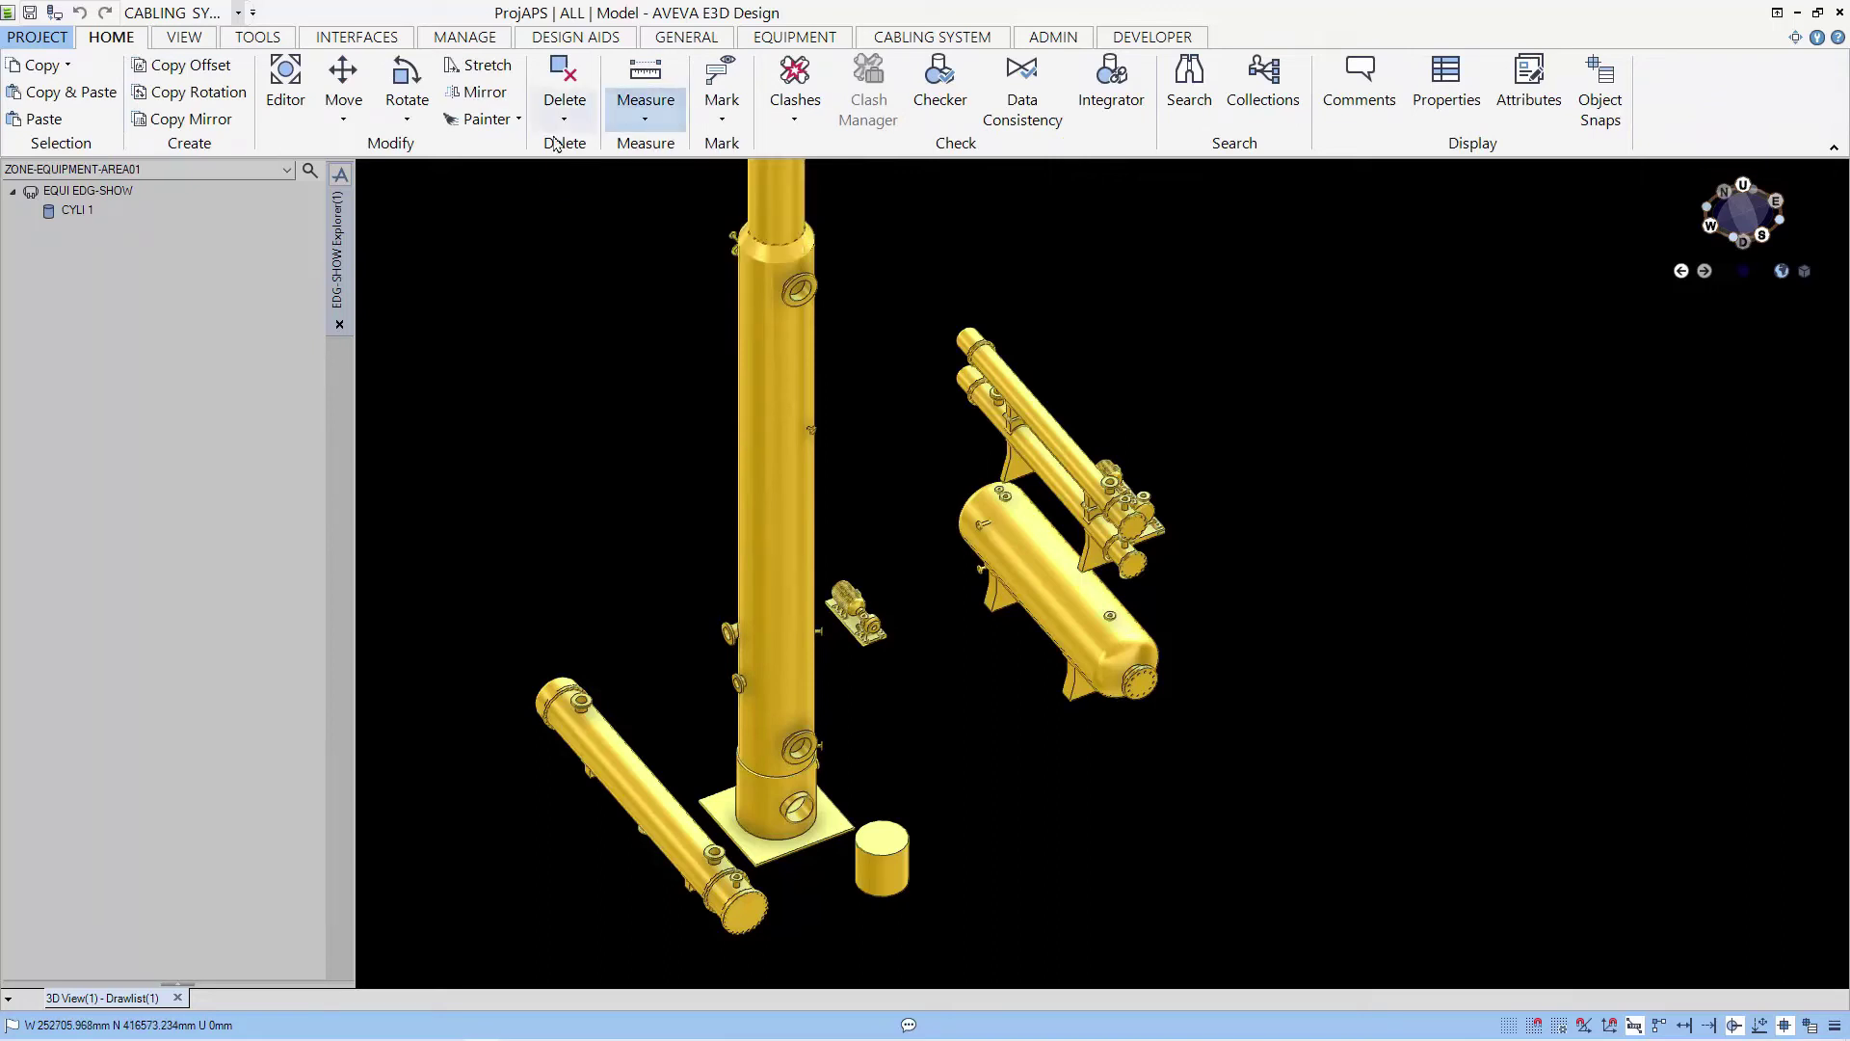
left_click(882, 860)
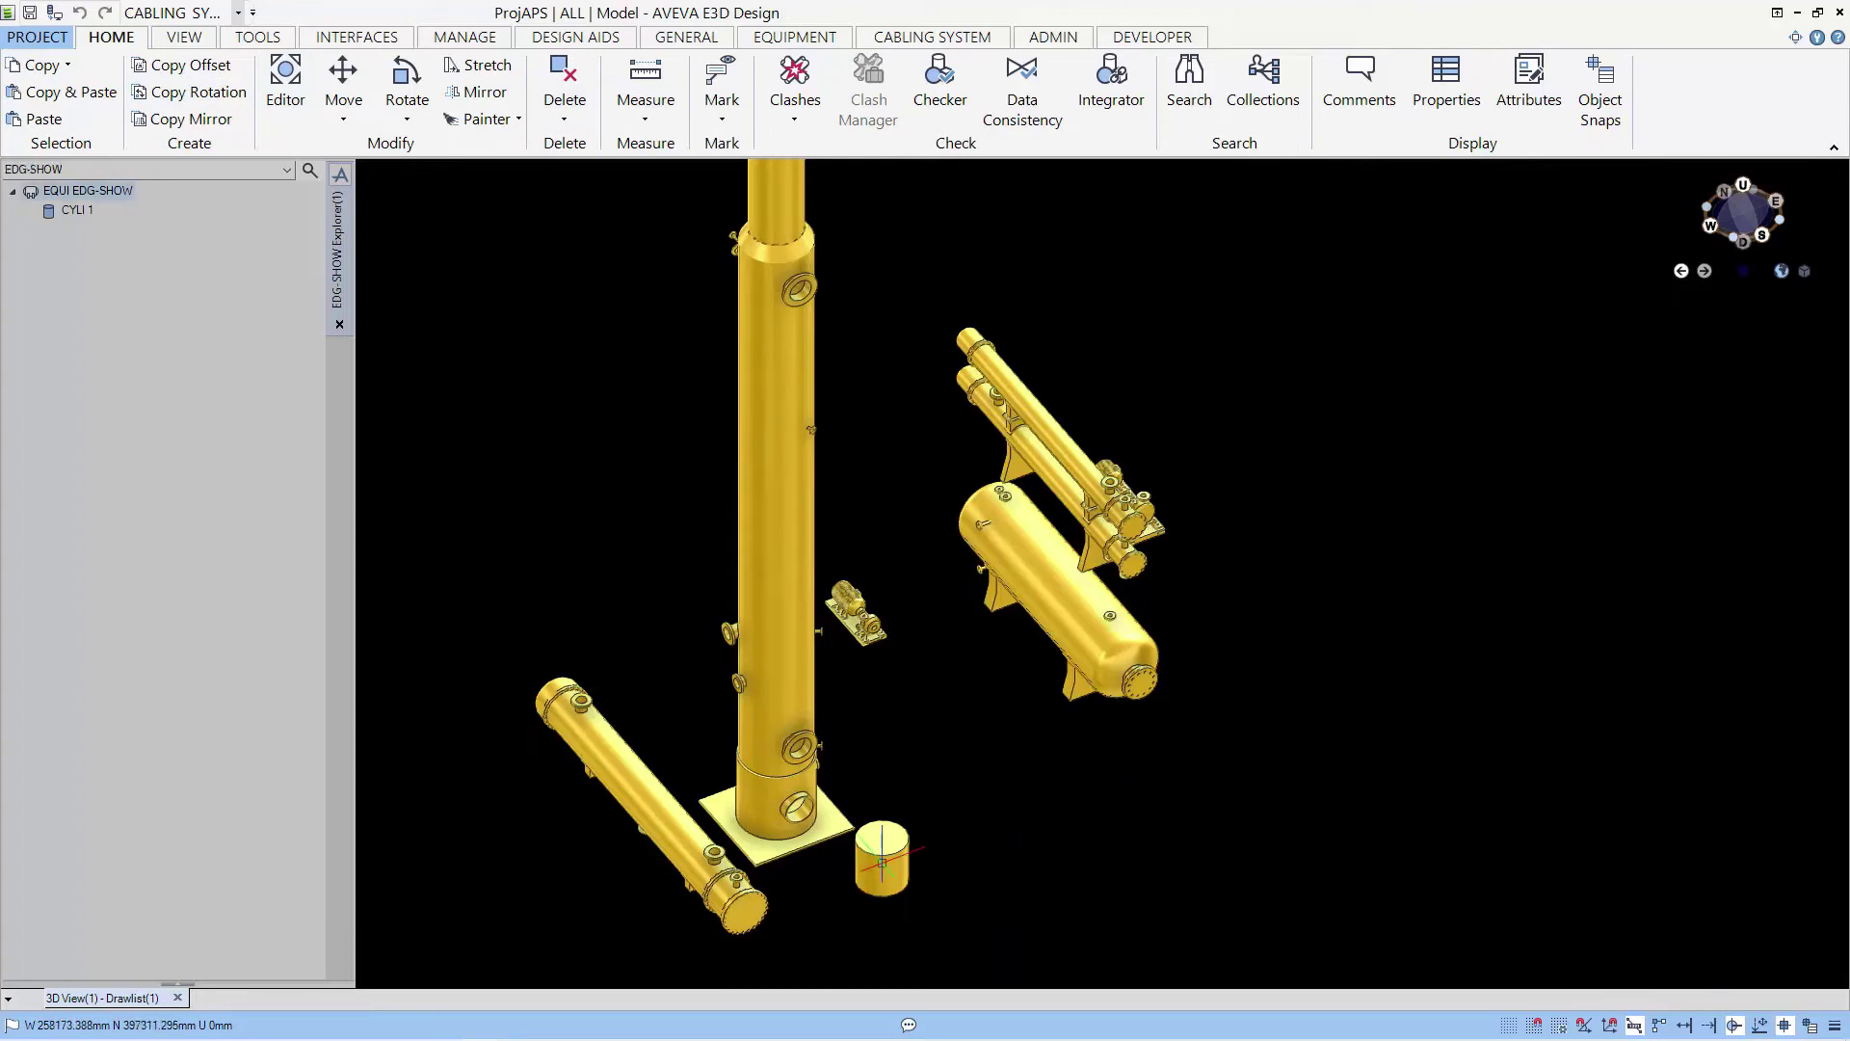
left_click(66, 211)
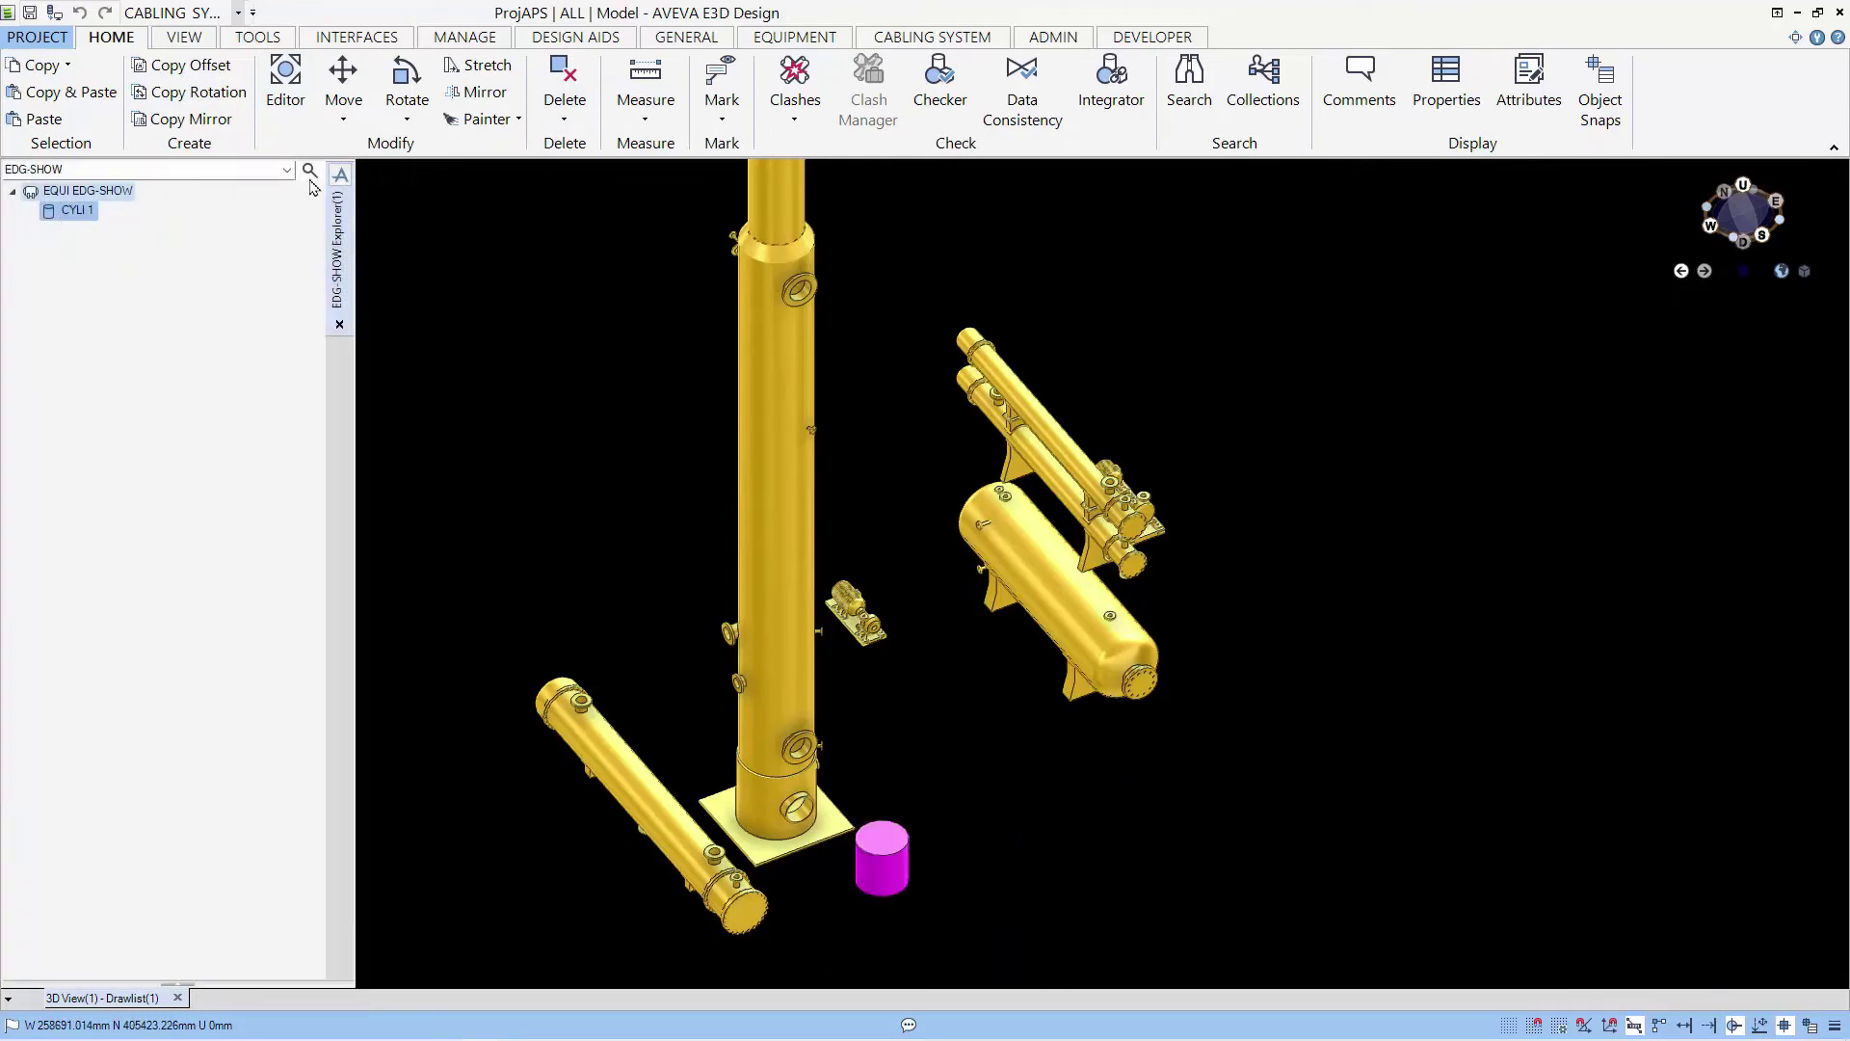
left_click(344, 108)
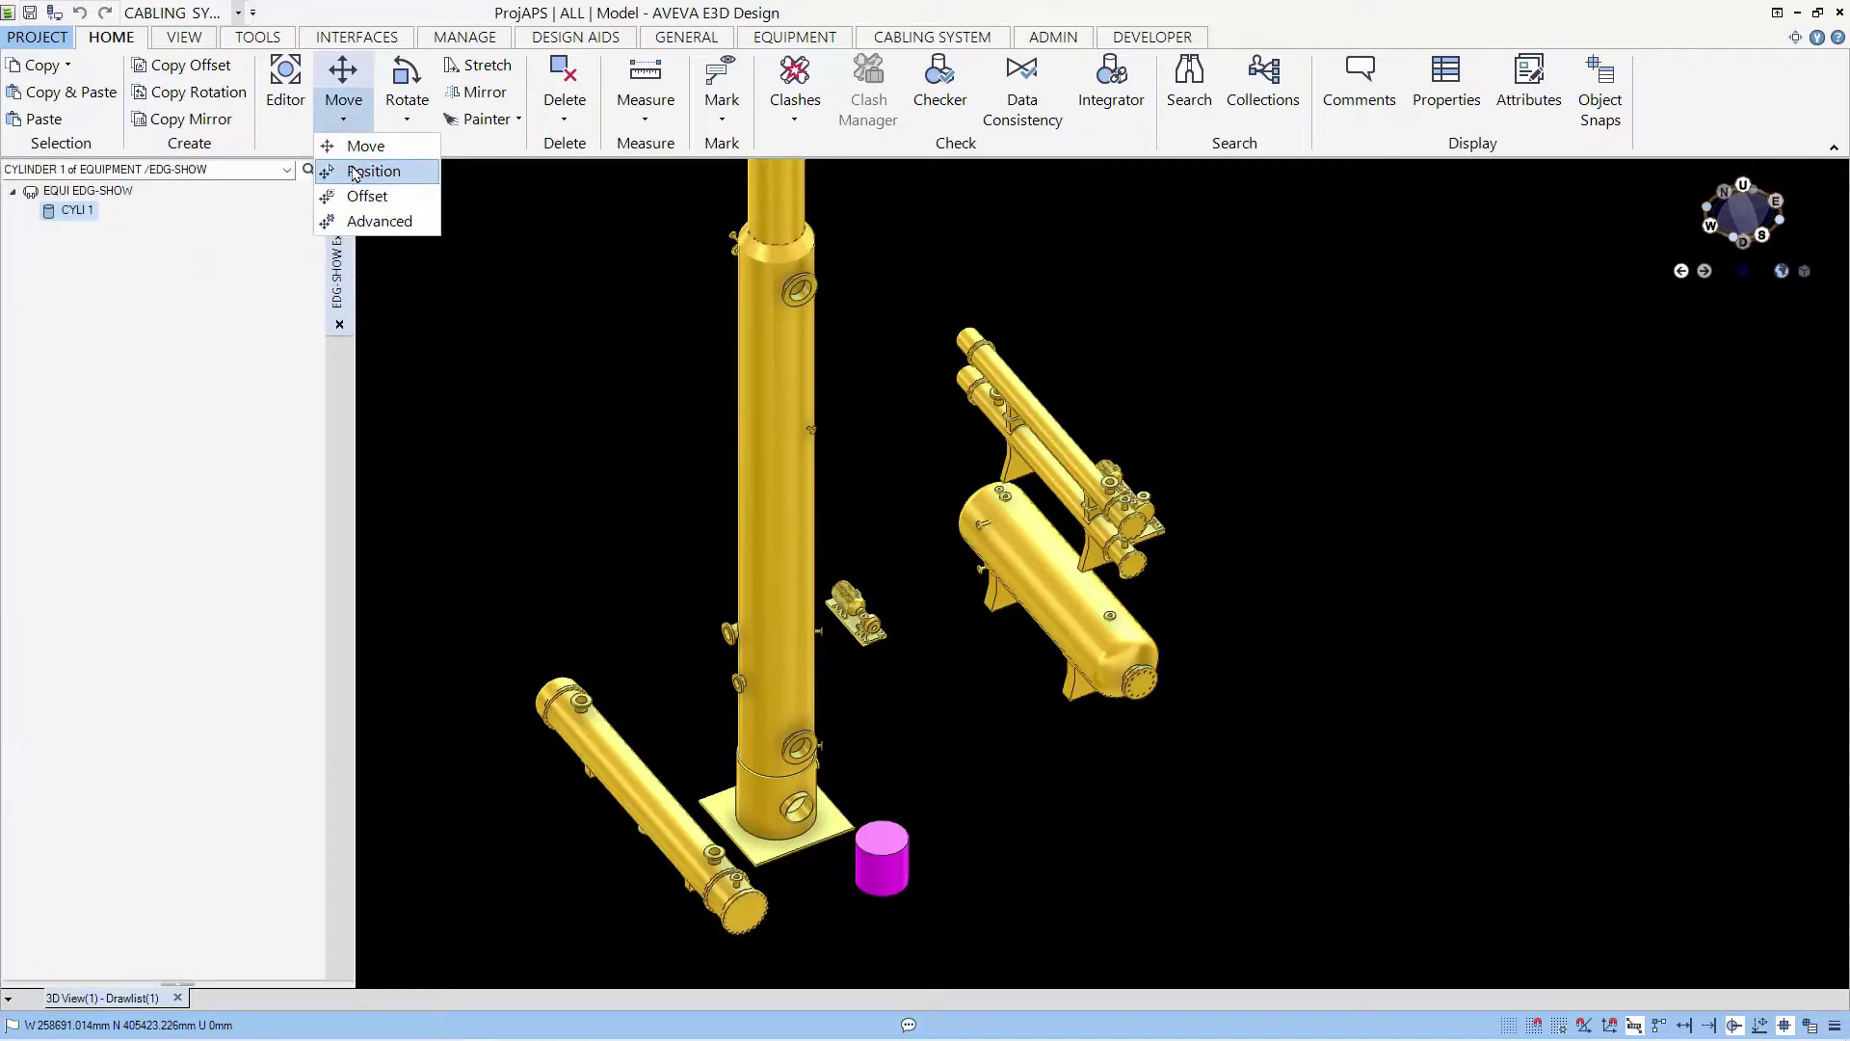
Start Move > Position for CYLINDER 1 and place the Explicit Position dialog at the right
left_click(356, 173)
left_click_drag(650, 528, 1573, 484)
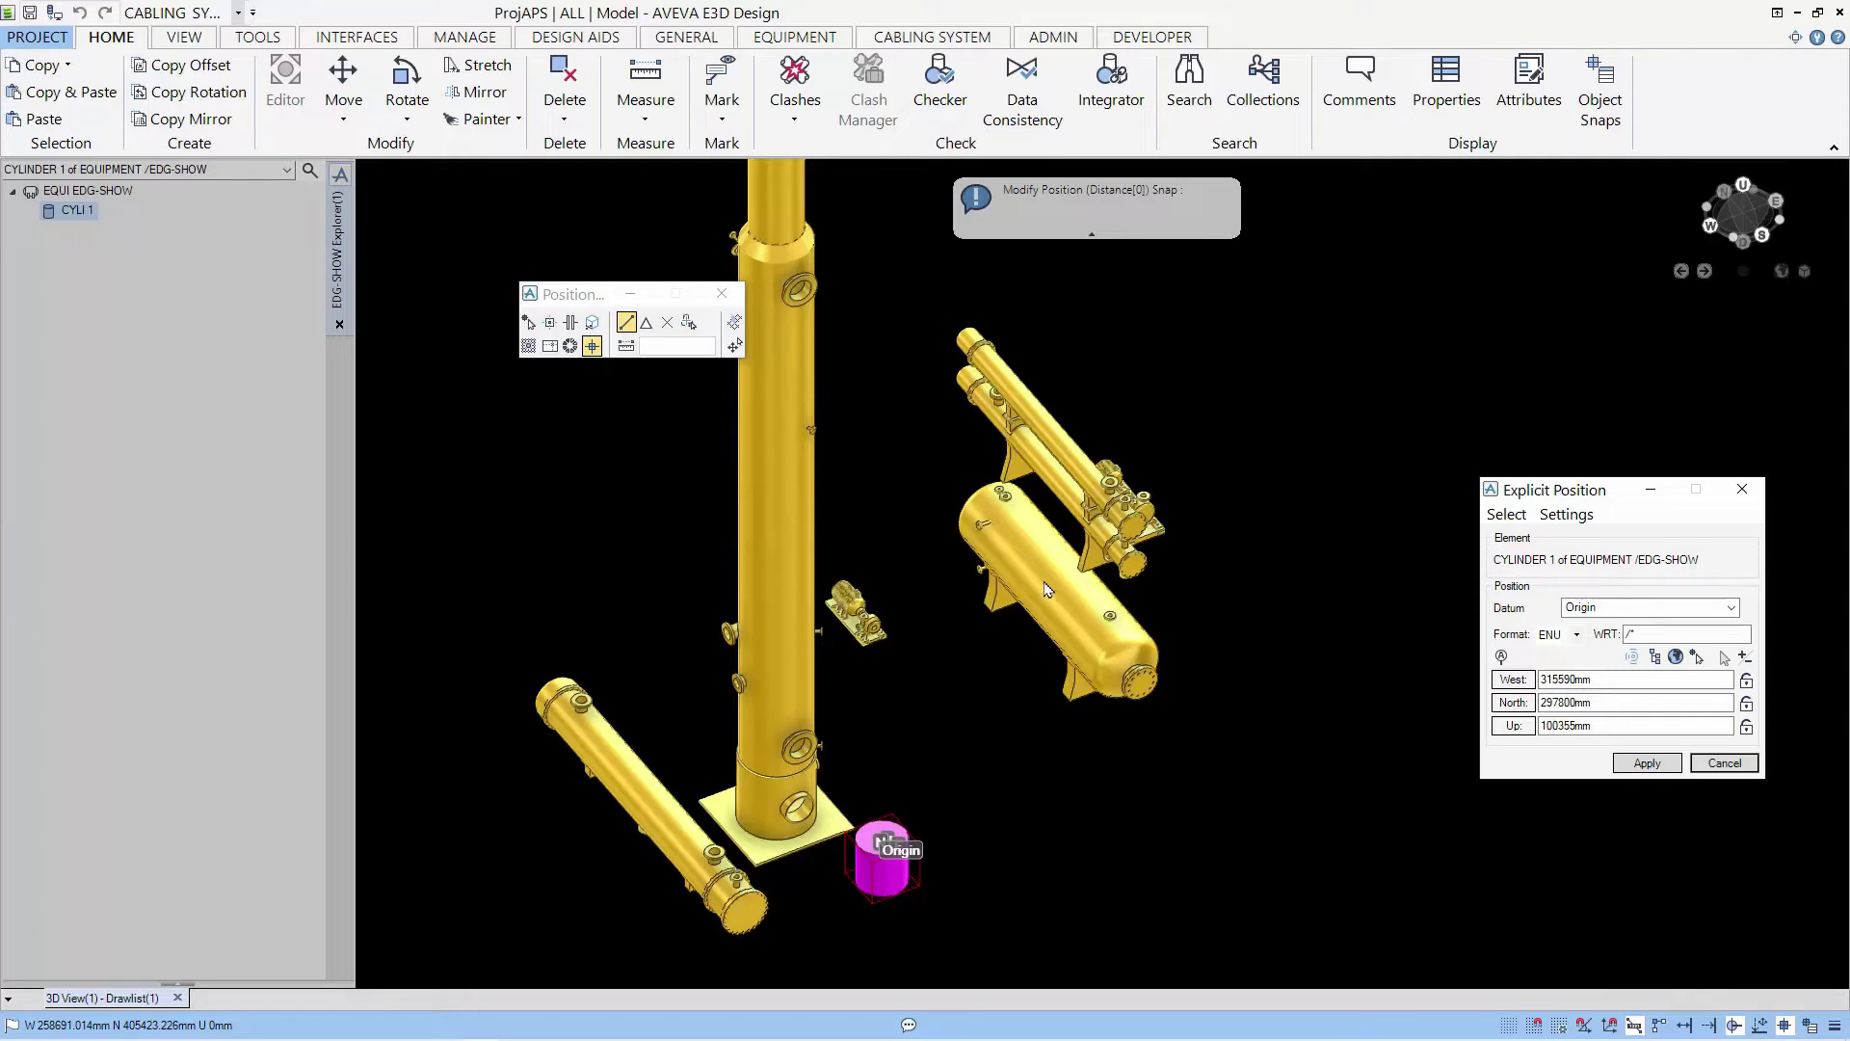
Snap the cylinder origin to support corner P3 at W 312900, N 295530, U 105317.9 mm
left_click(1046, 584)
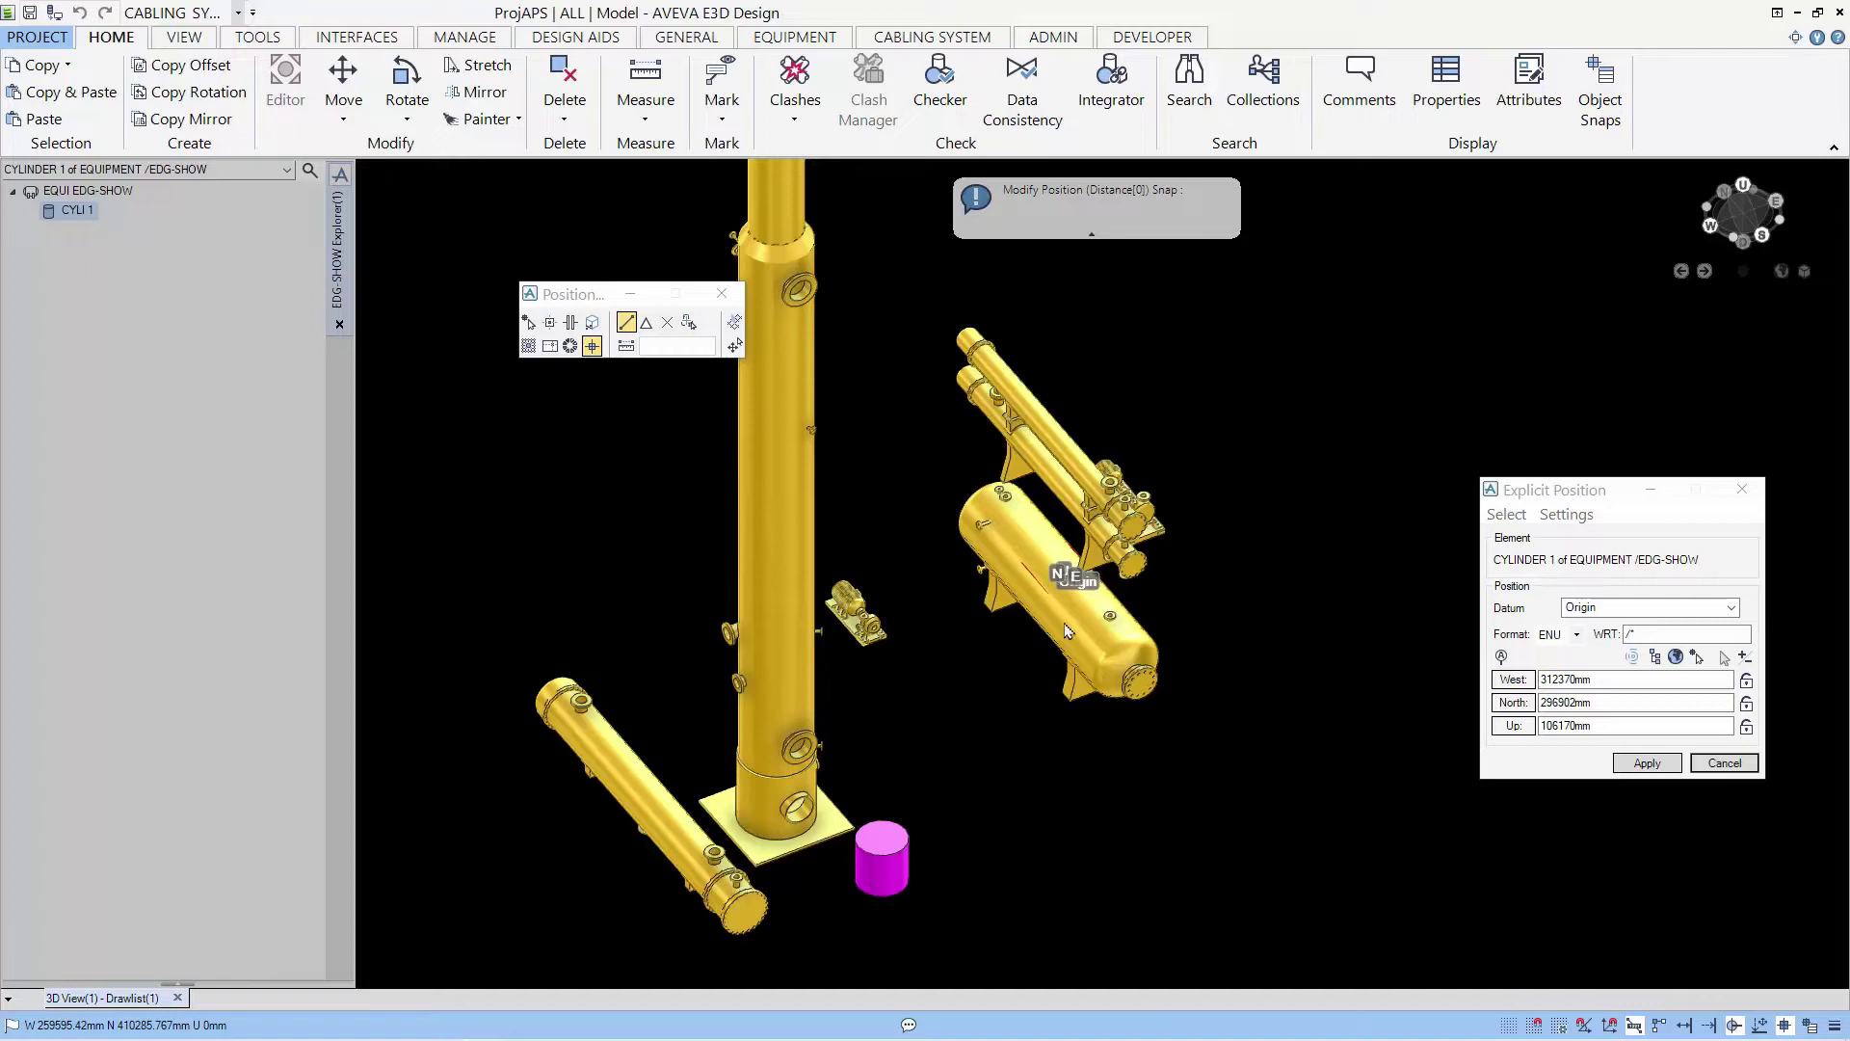
left_click(1045, 434)
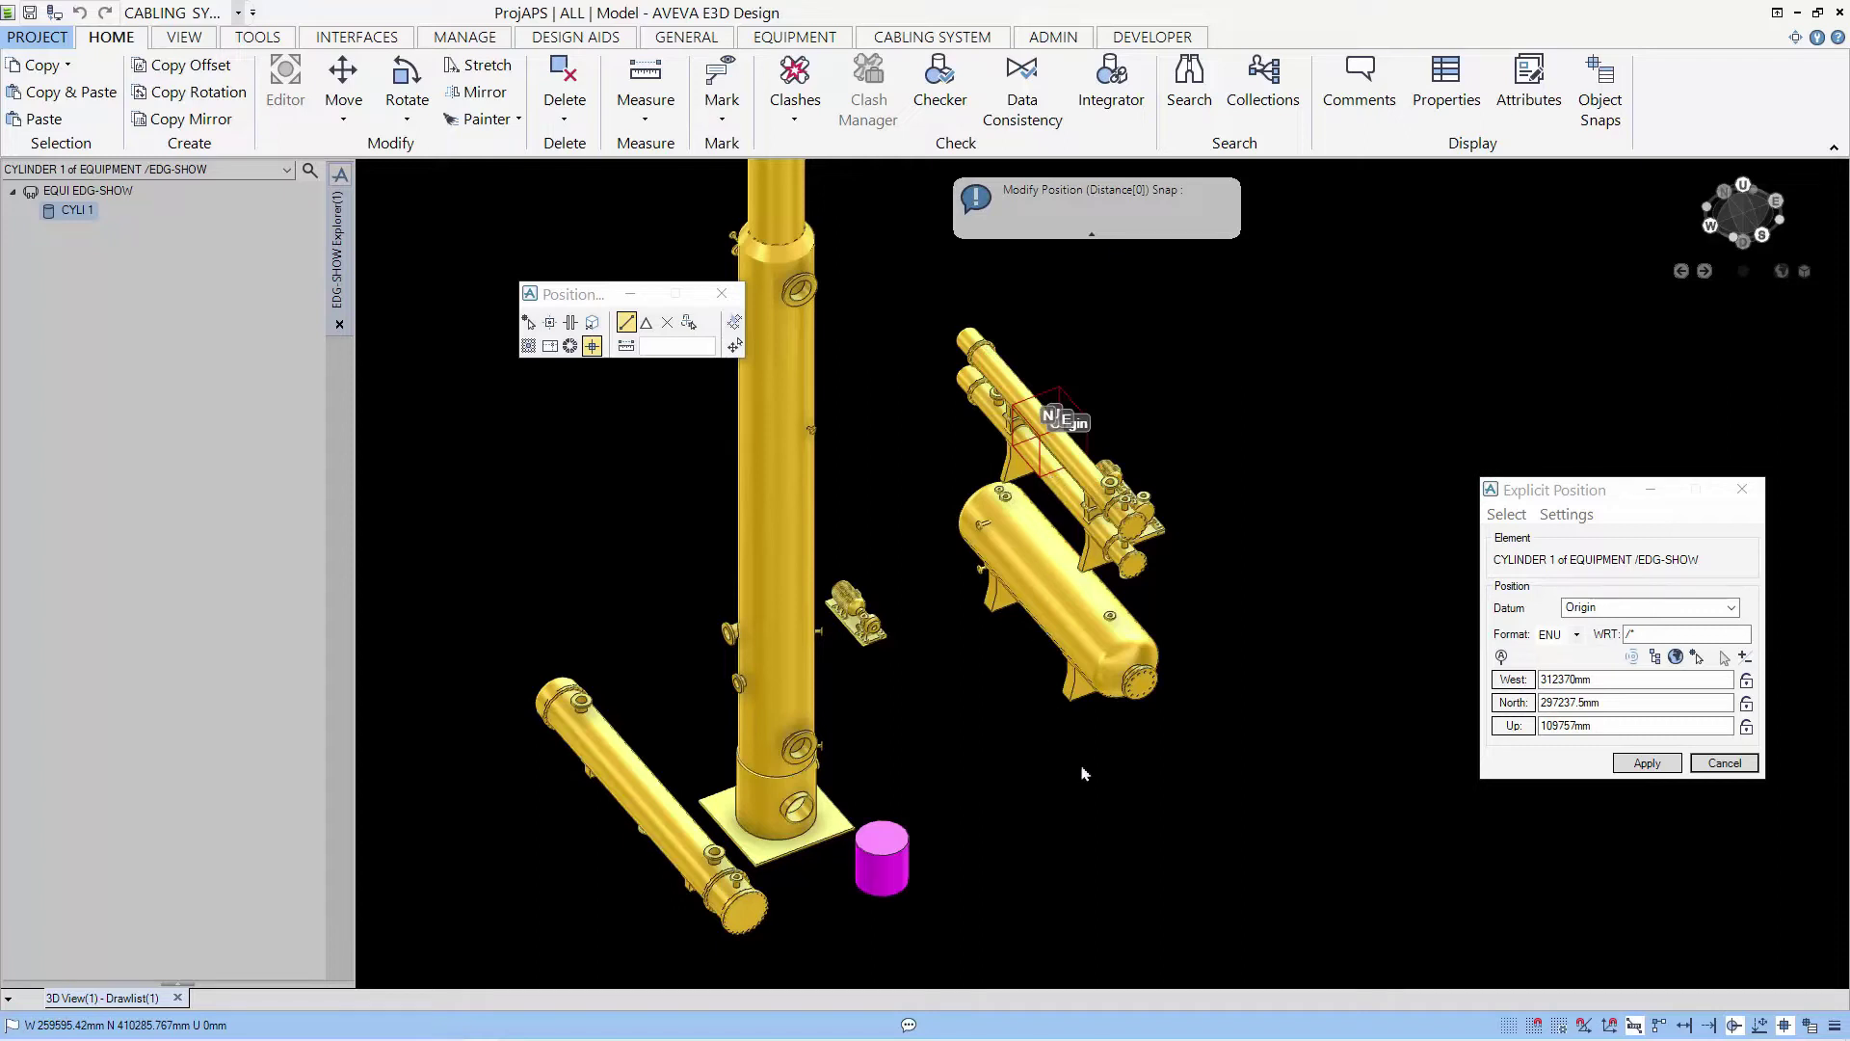
scroll(1147, 694, "up", 5)
scroll(1147, 694, "up", 4)
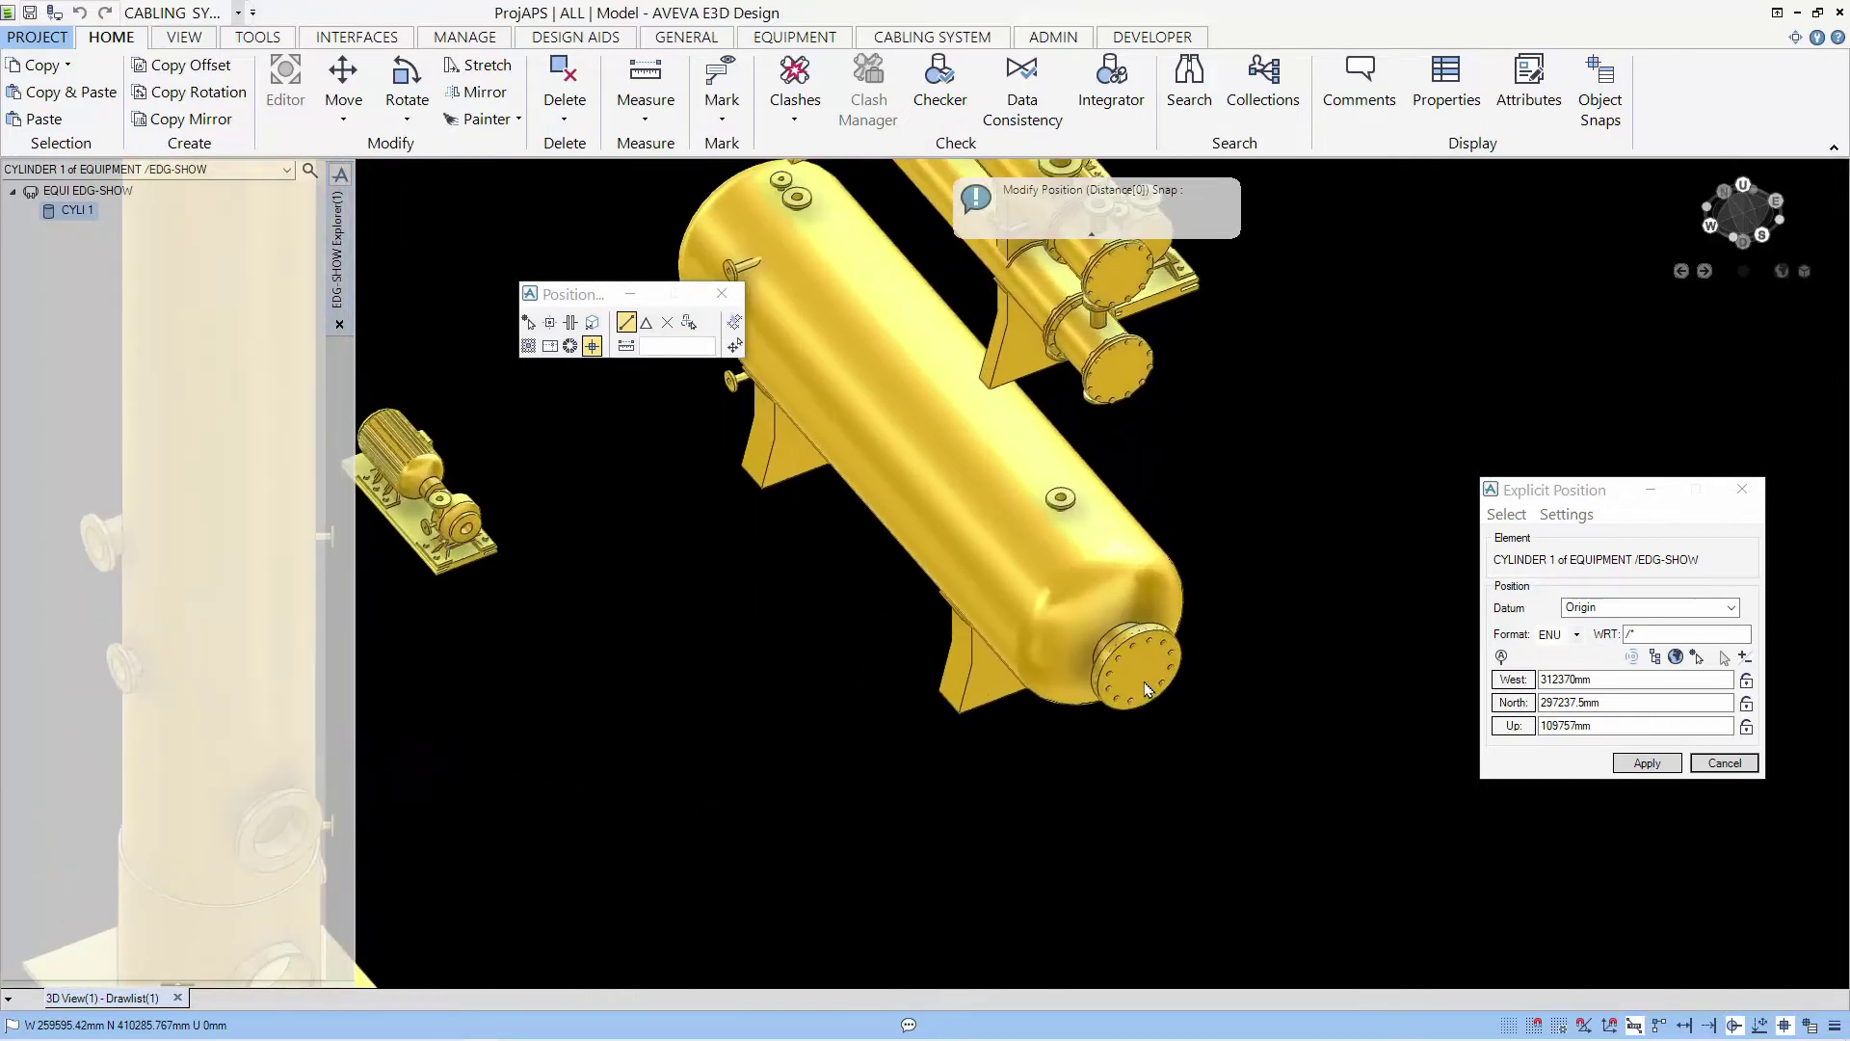
scroll(901, 536, "down", 3)
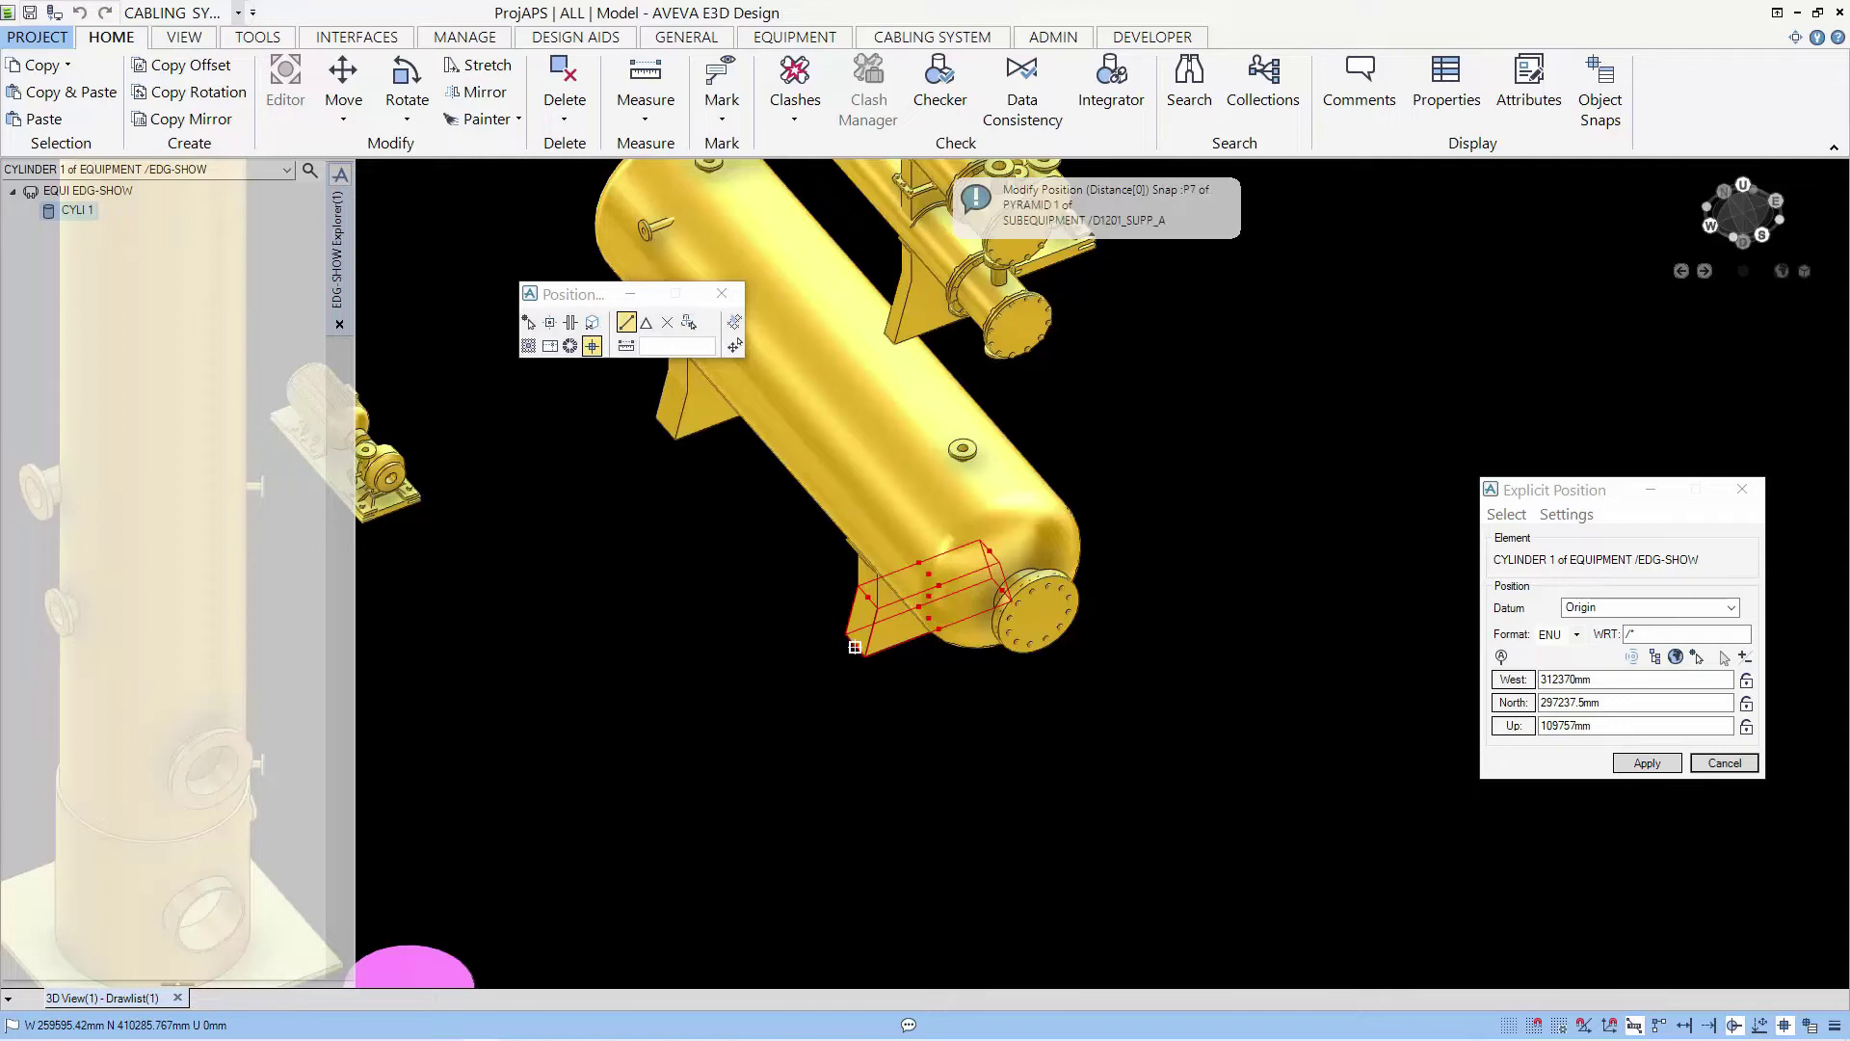
left_click(869, 597)
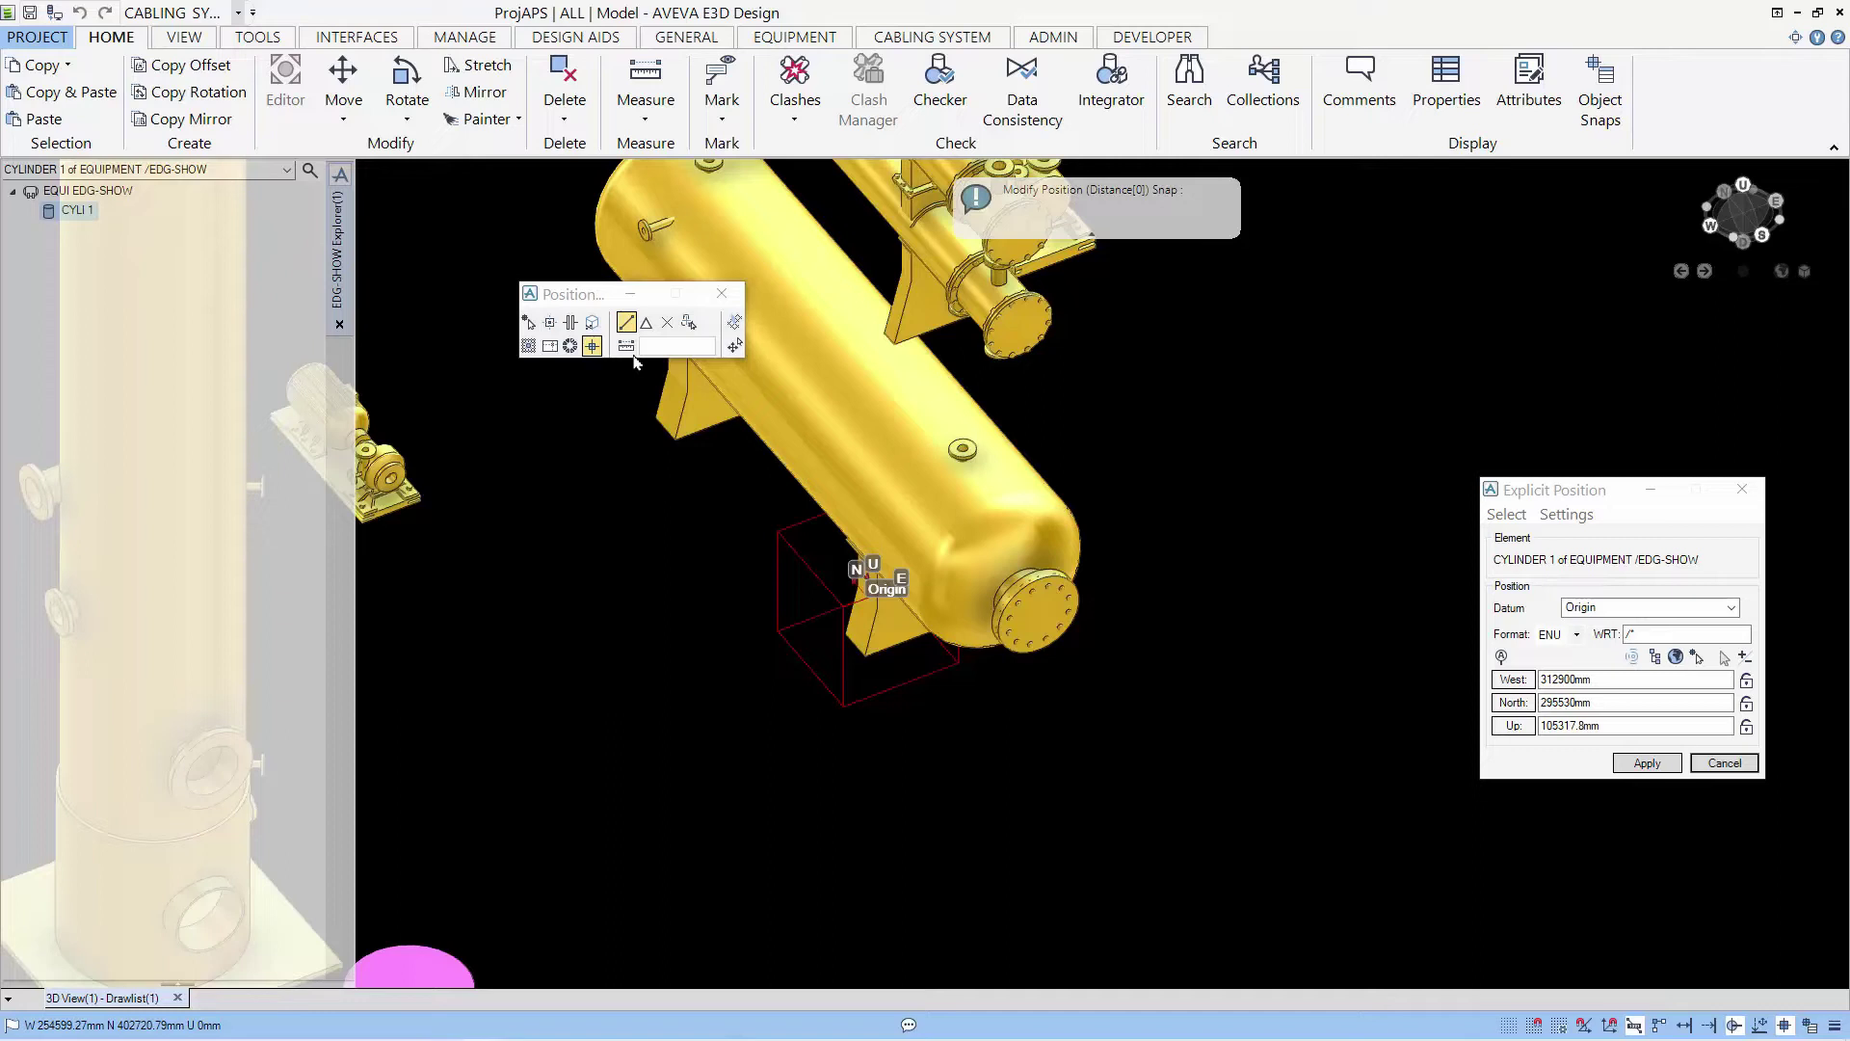
Switch the Position toolbar to Mid-Point picking on the support pyramid's edge
left_click(591, 324)
Snap the cylinder origin to the support edge midpoint at W 312370, N 298250, U 104880 mm
left_click(647, 322)
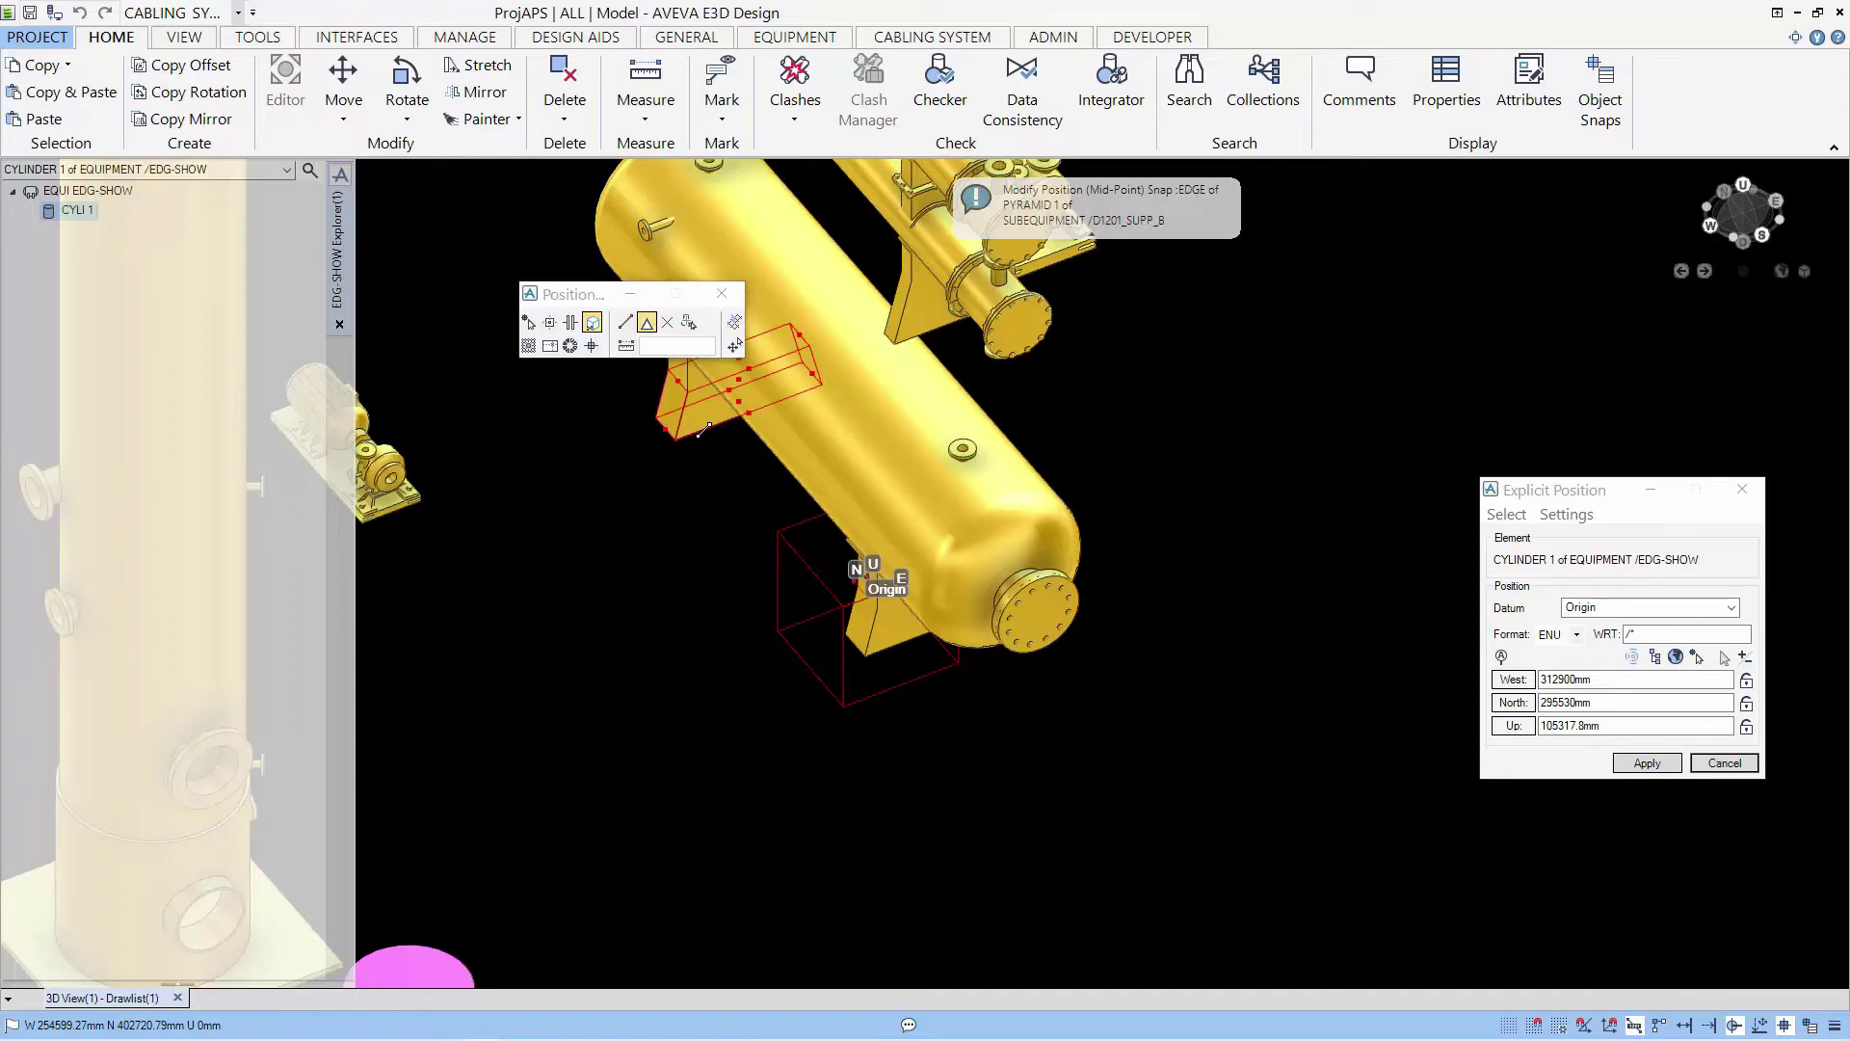
left_click(700, 431)
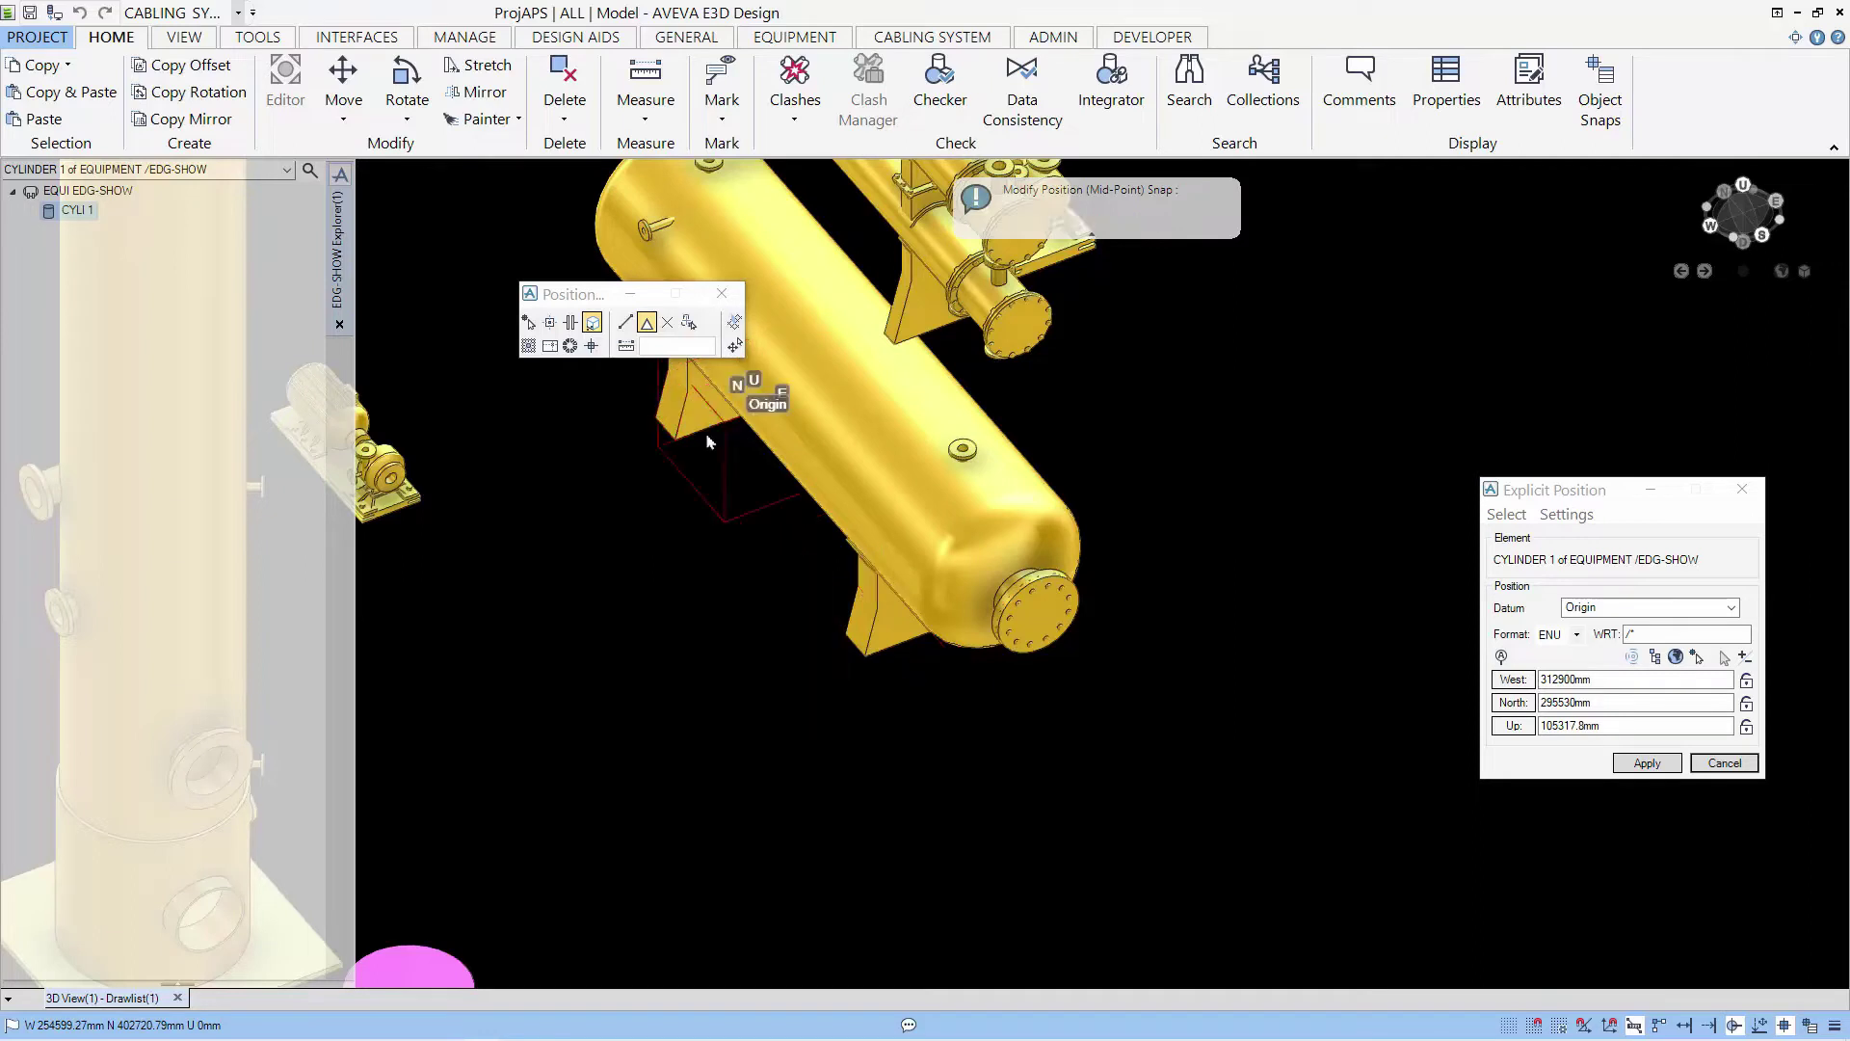
middle_click_drag(725, 438, 578, 448, "shift")
scroll(444, 634, "down", 3)
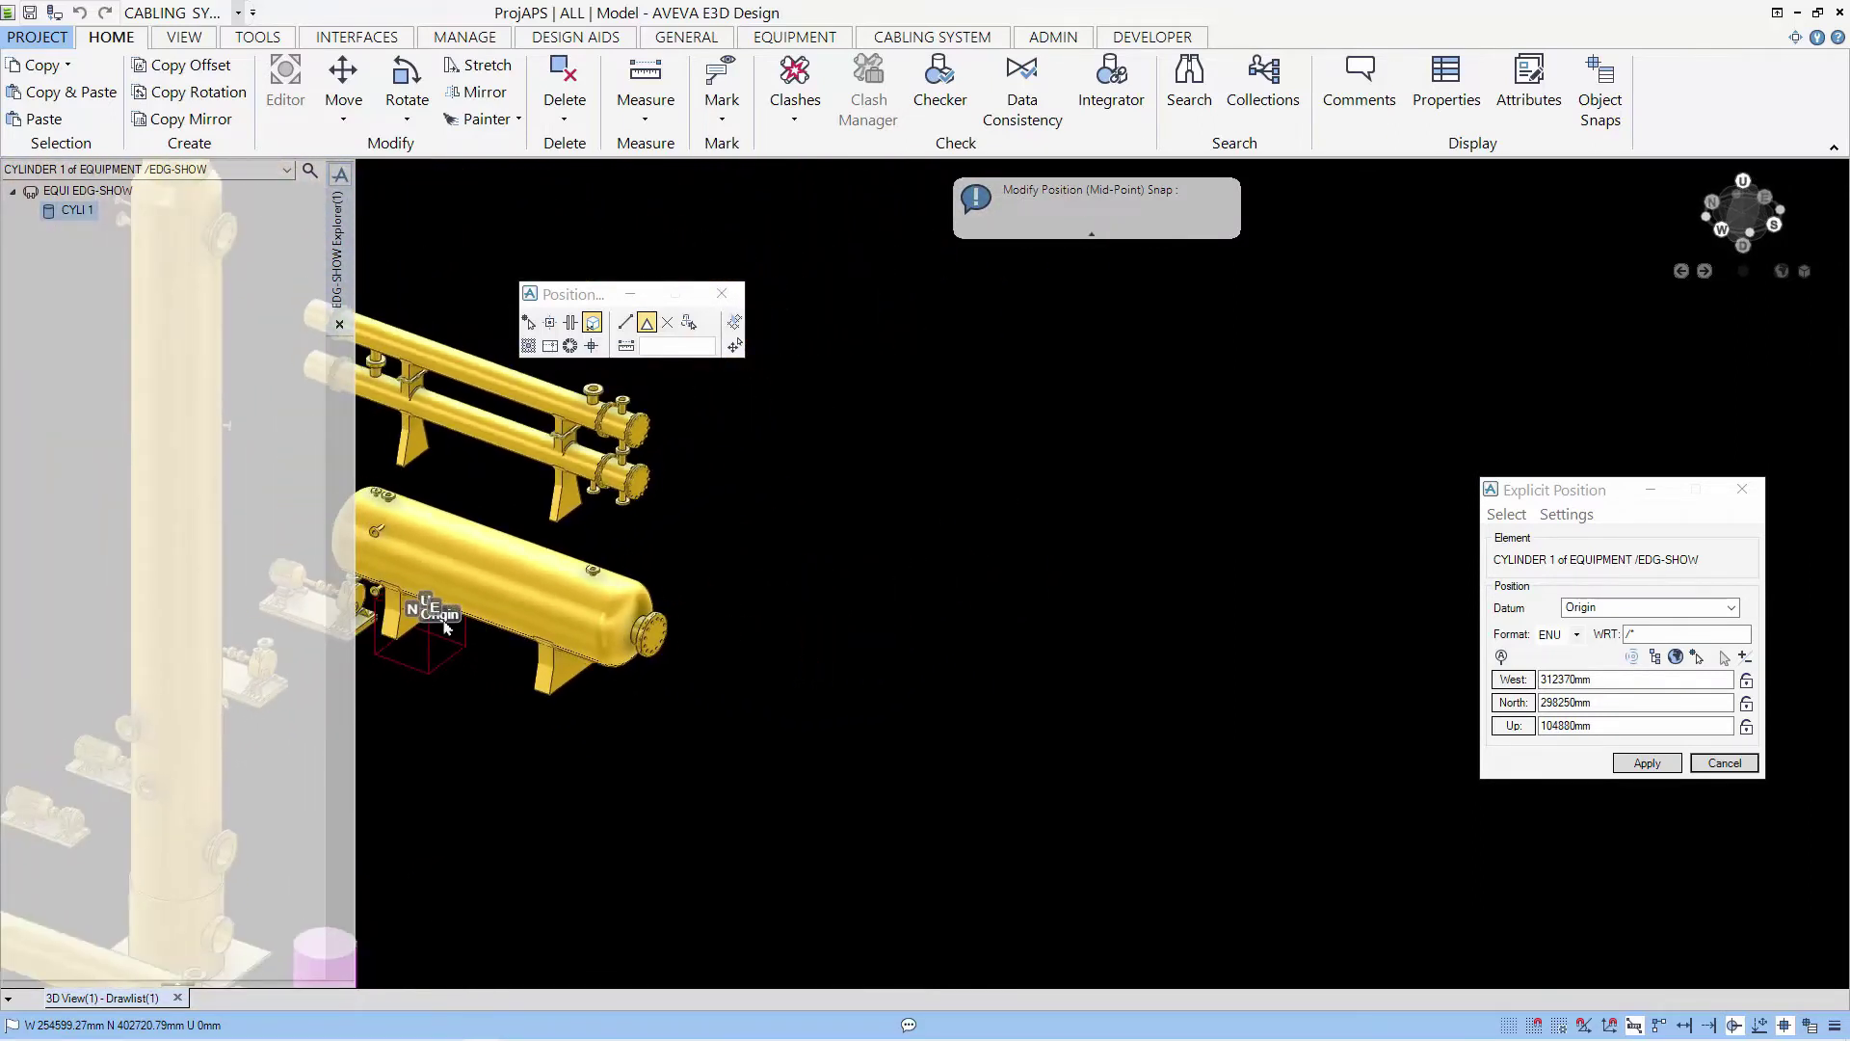
scroll(444, 634, "up", 5)
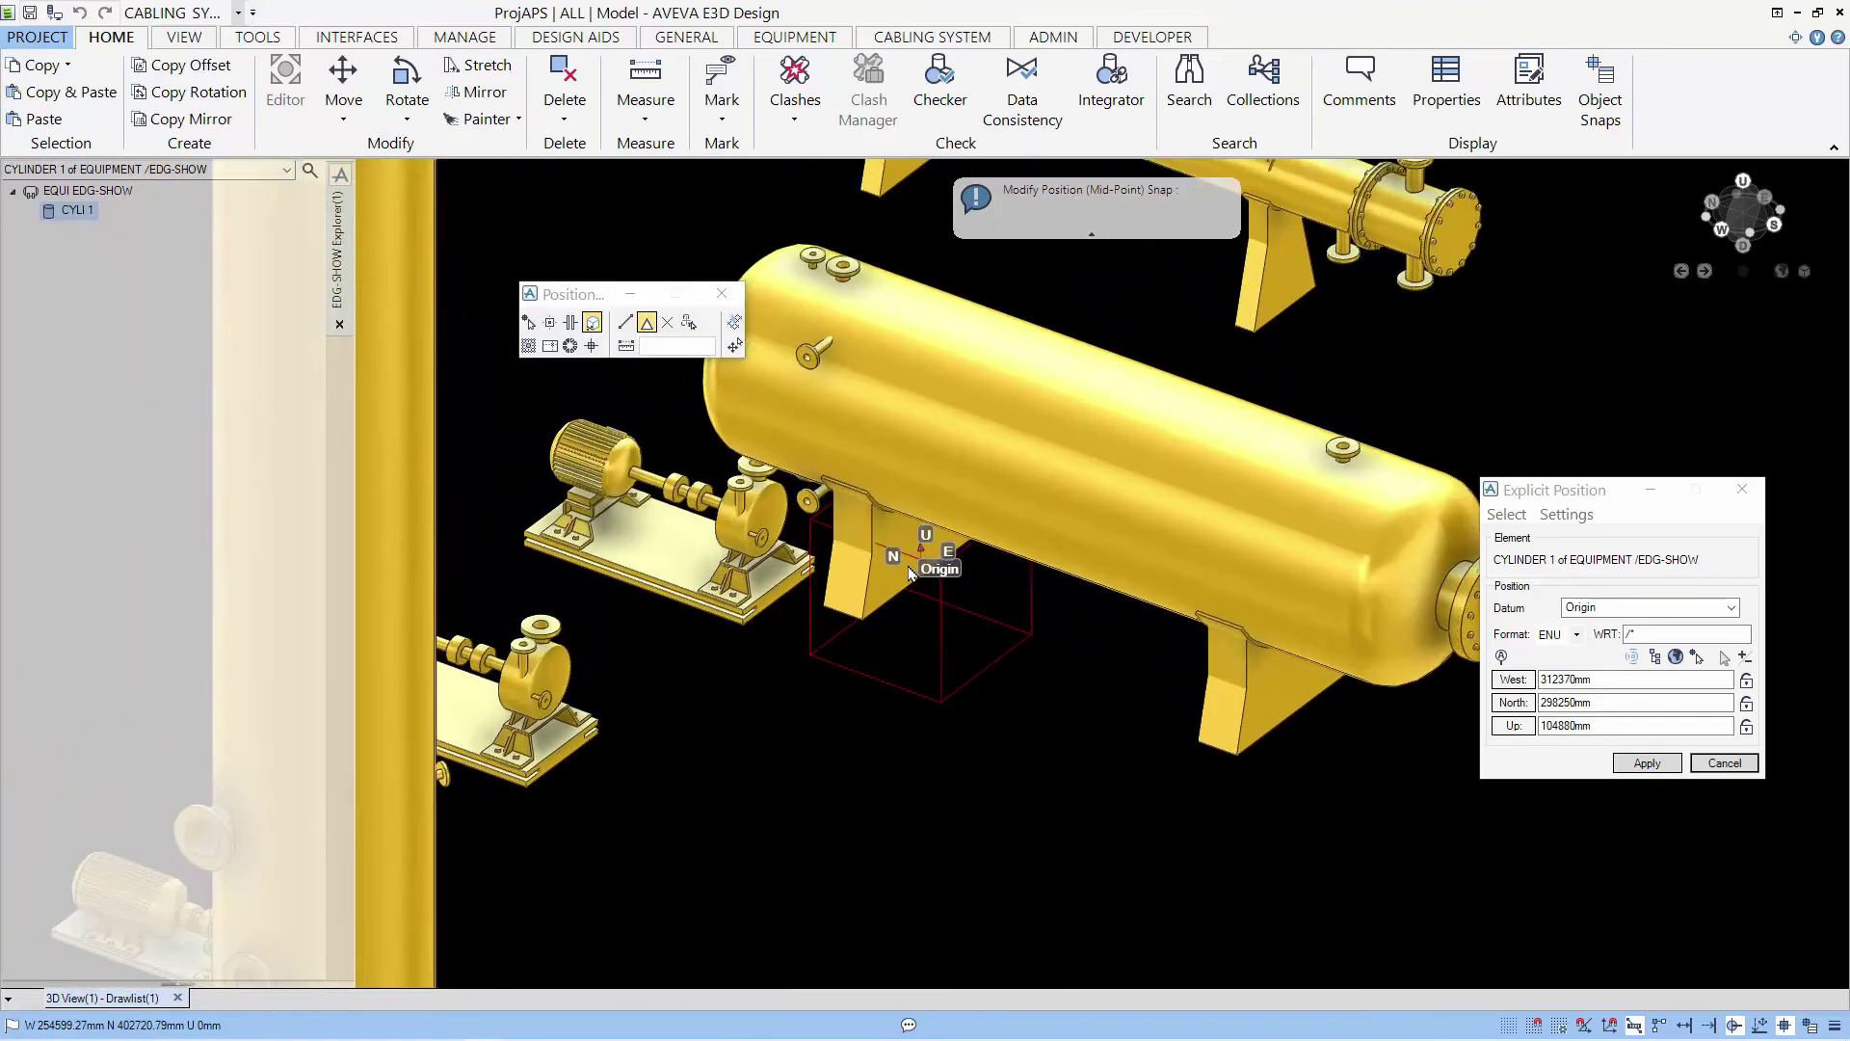
scroll(965, 611, "down", 5)
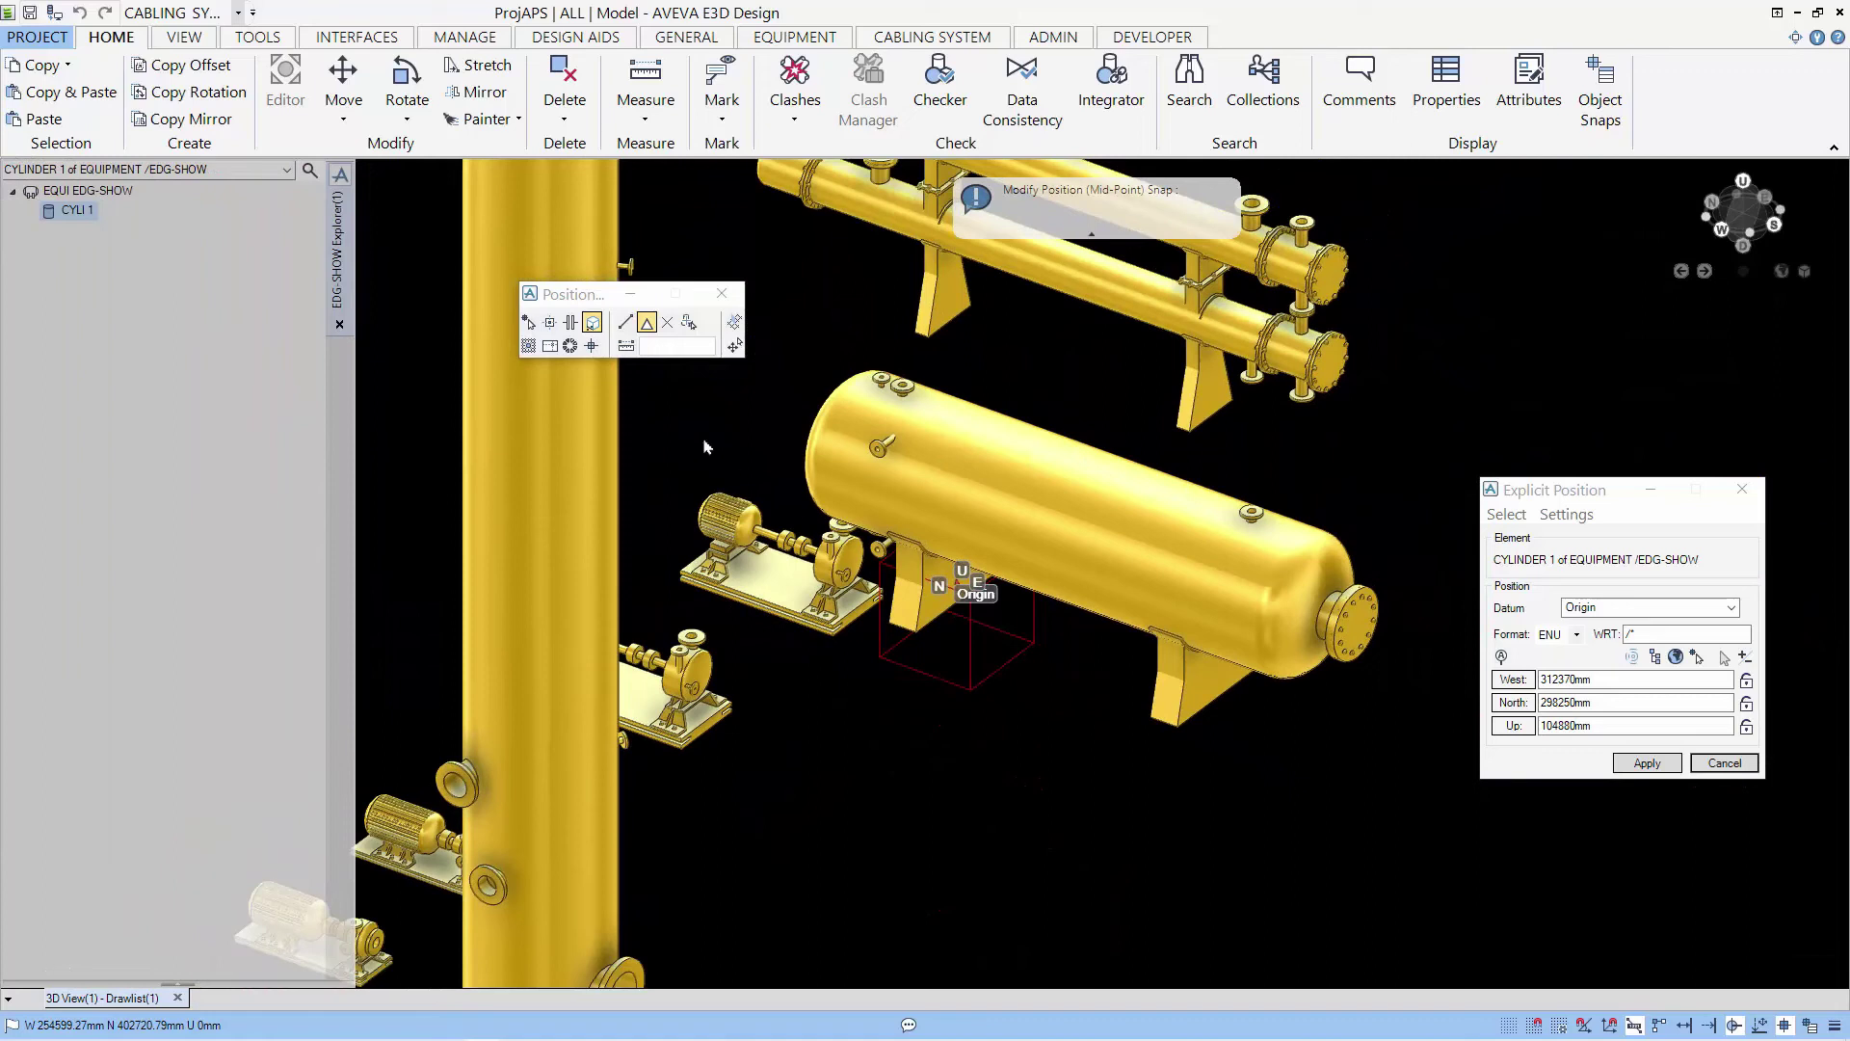
Snap the origin to two right-support edges' intersection at W 312900, N 295380, U 105317.9 mm
left_click(669, 324)
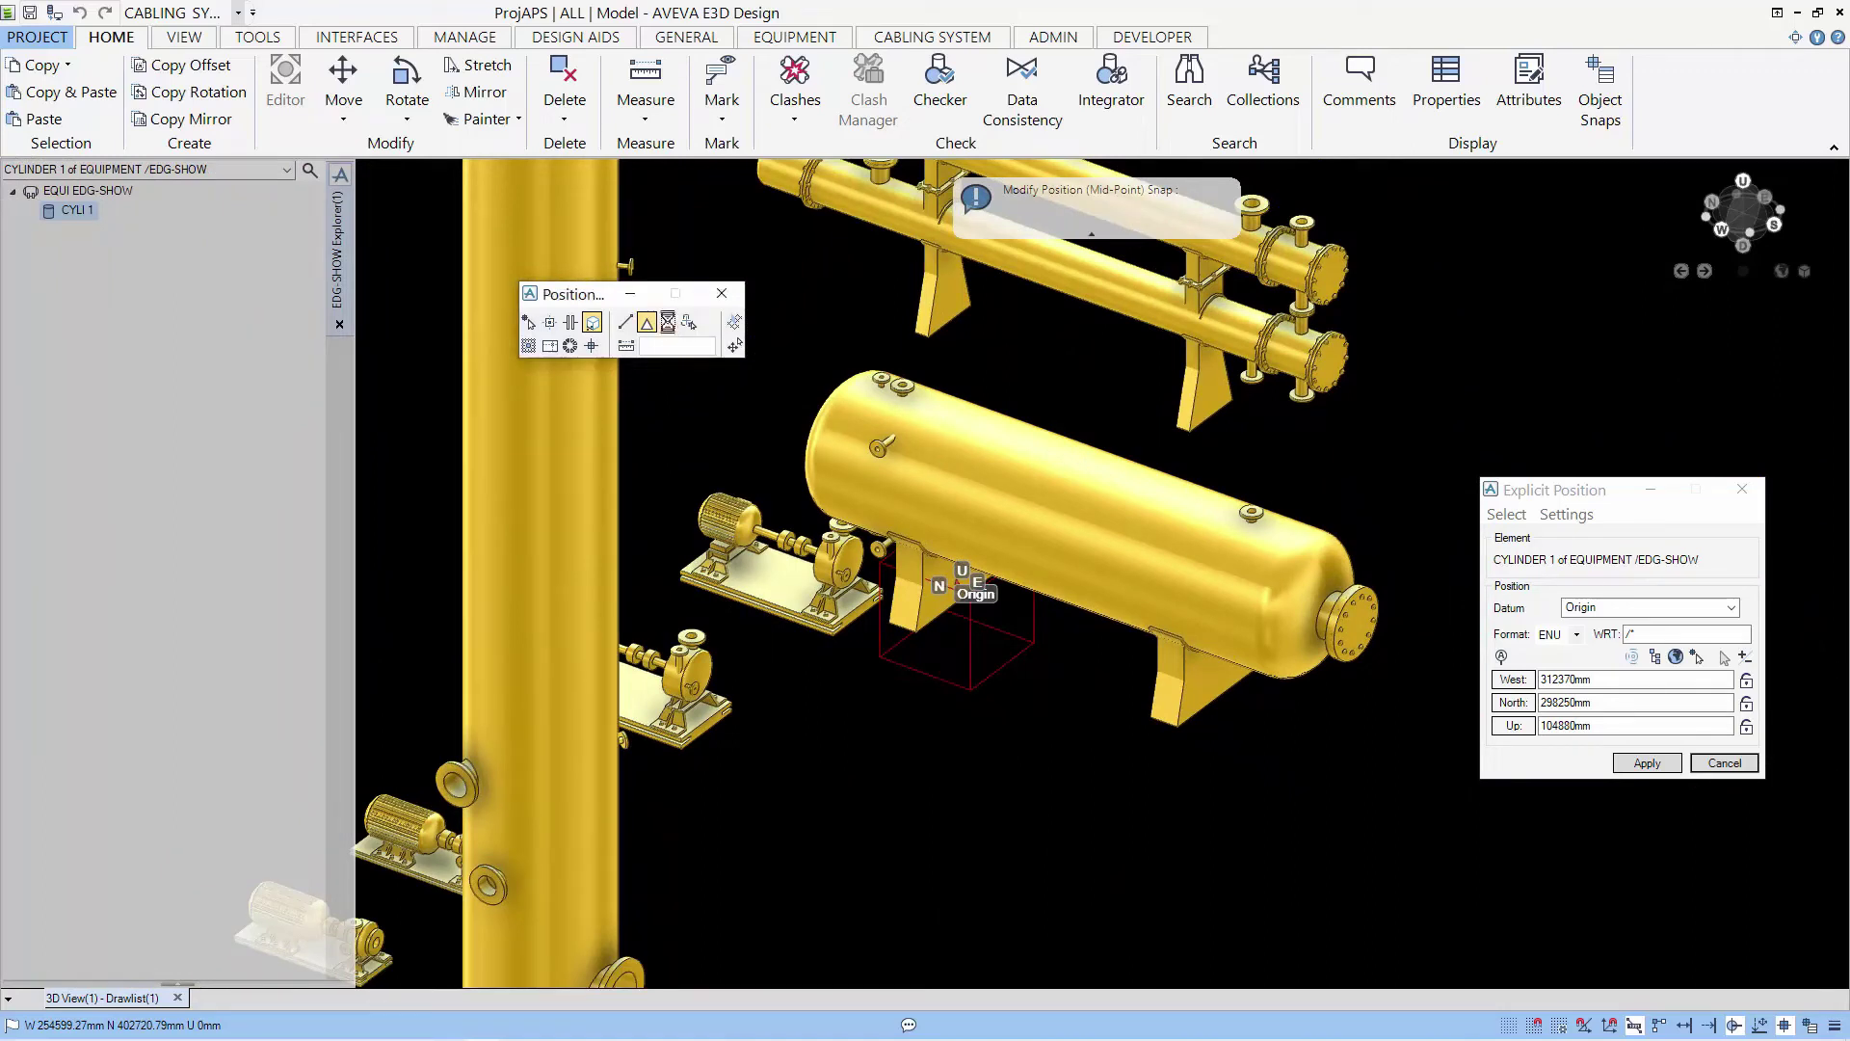
left_click(1175, 709)
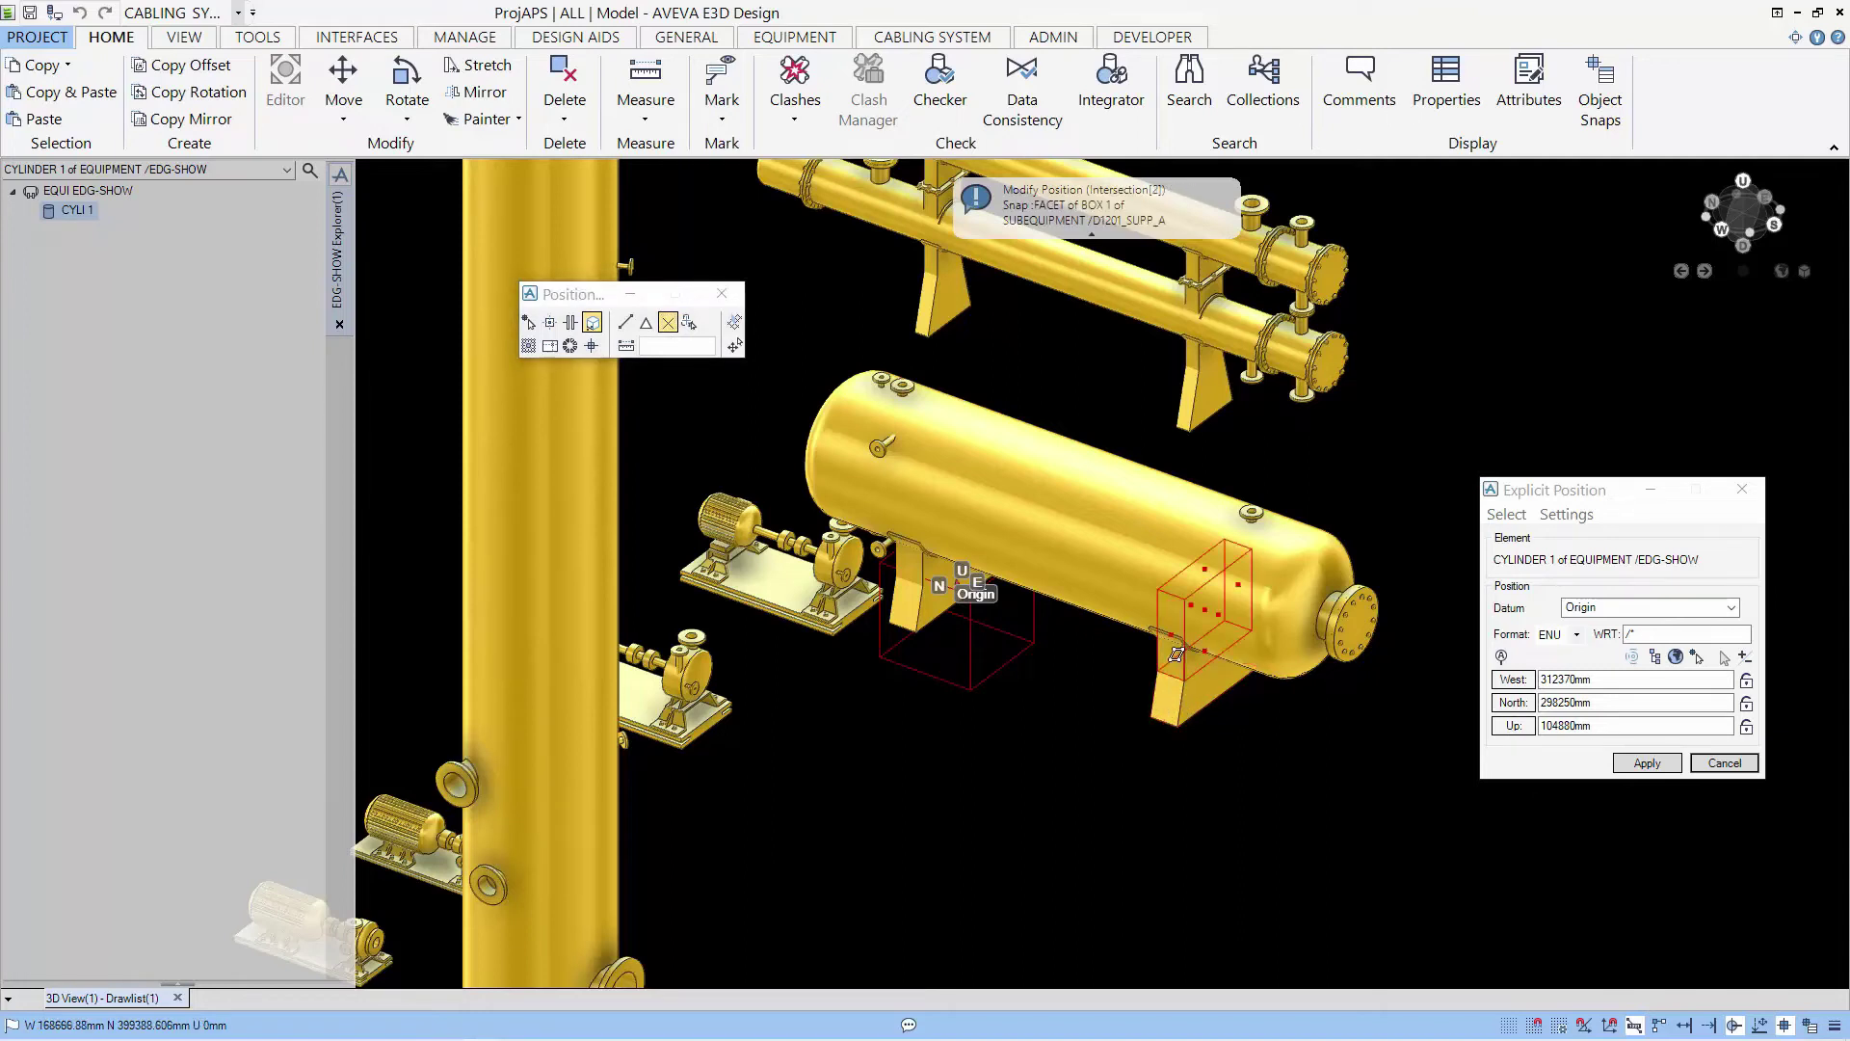
left_click(1181, 662)
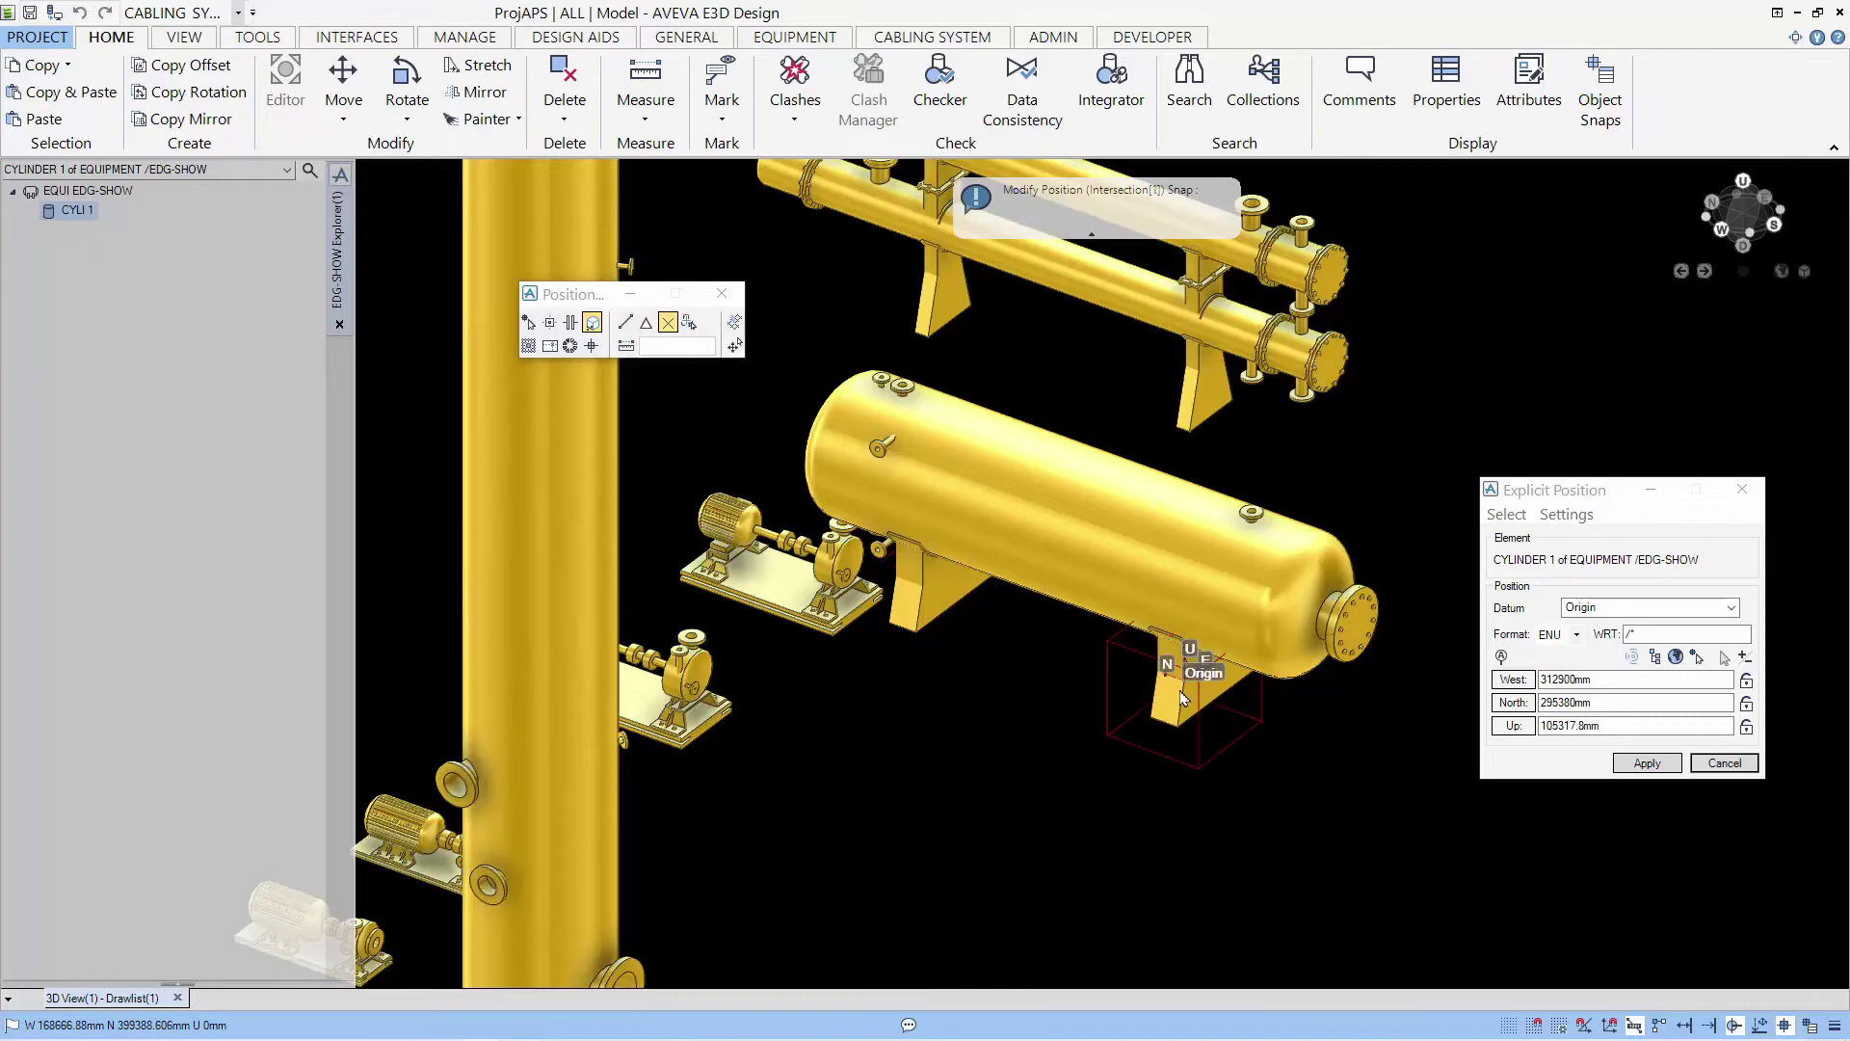
scroll(1183, 694, "up", 5)
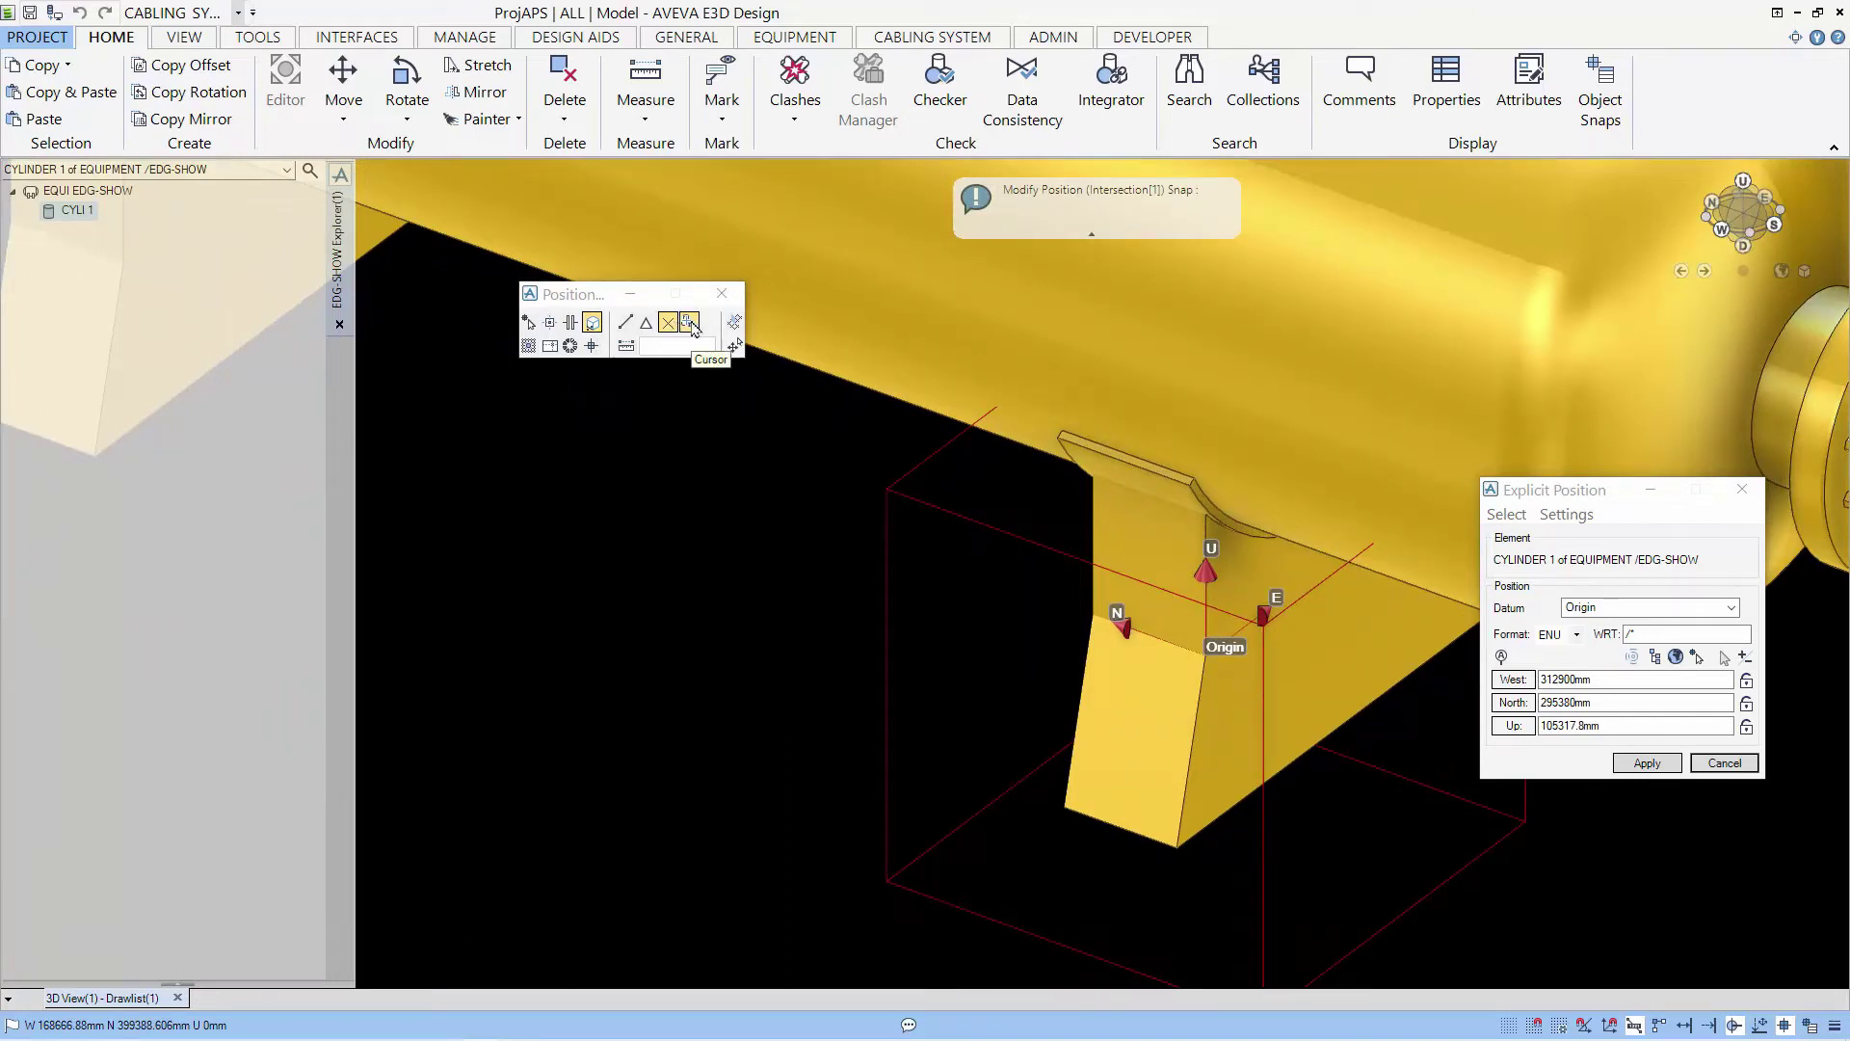
Cursor-snap the cylinder origin onto the right support's lower corner
left_click(690, 323)
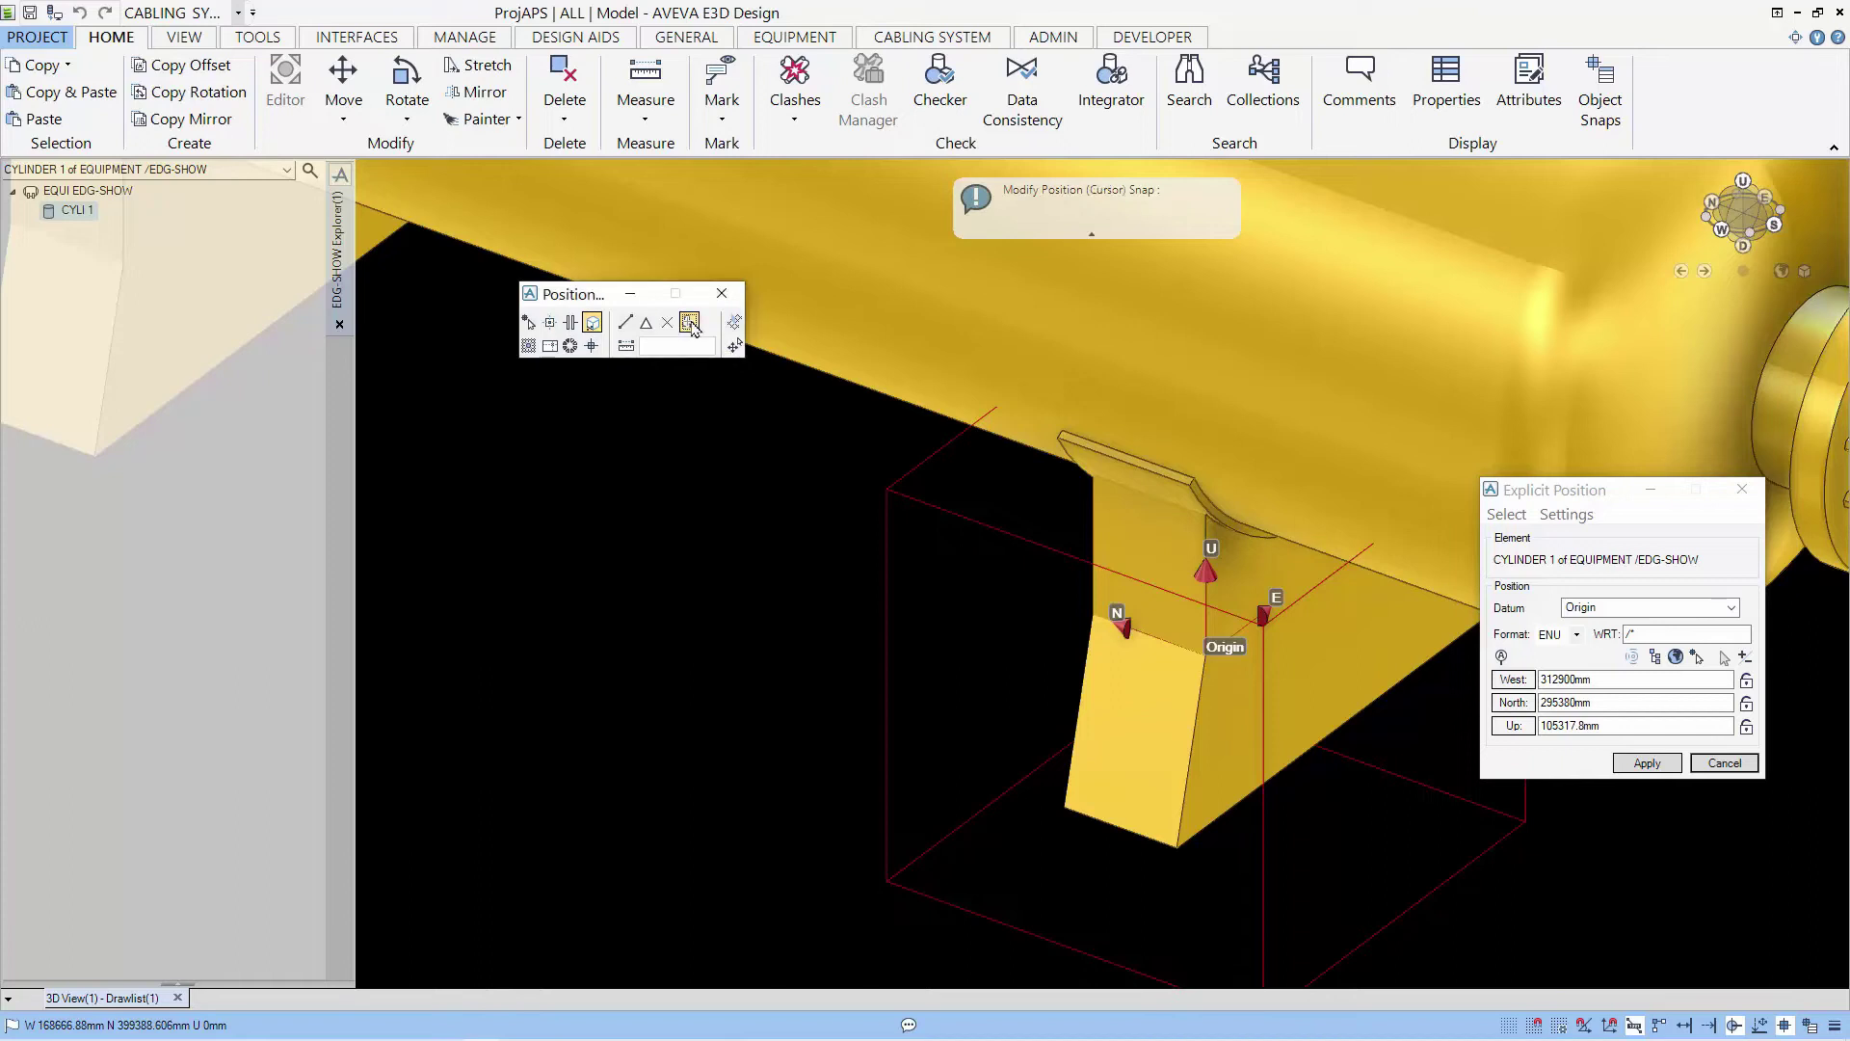
left_click(1141, 715)
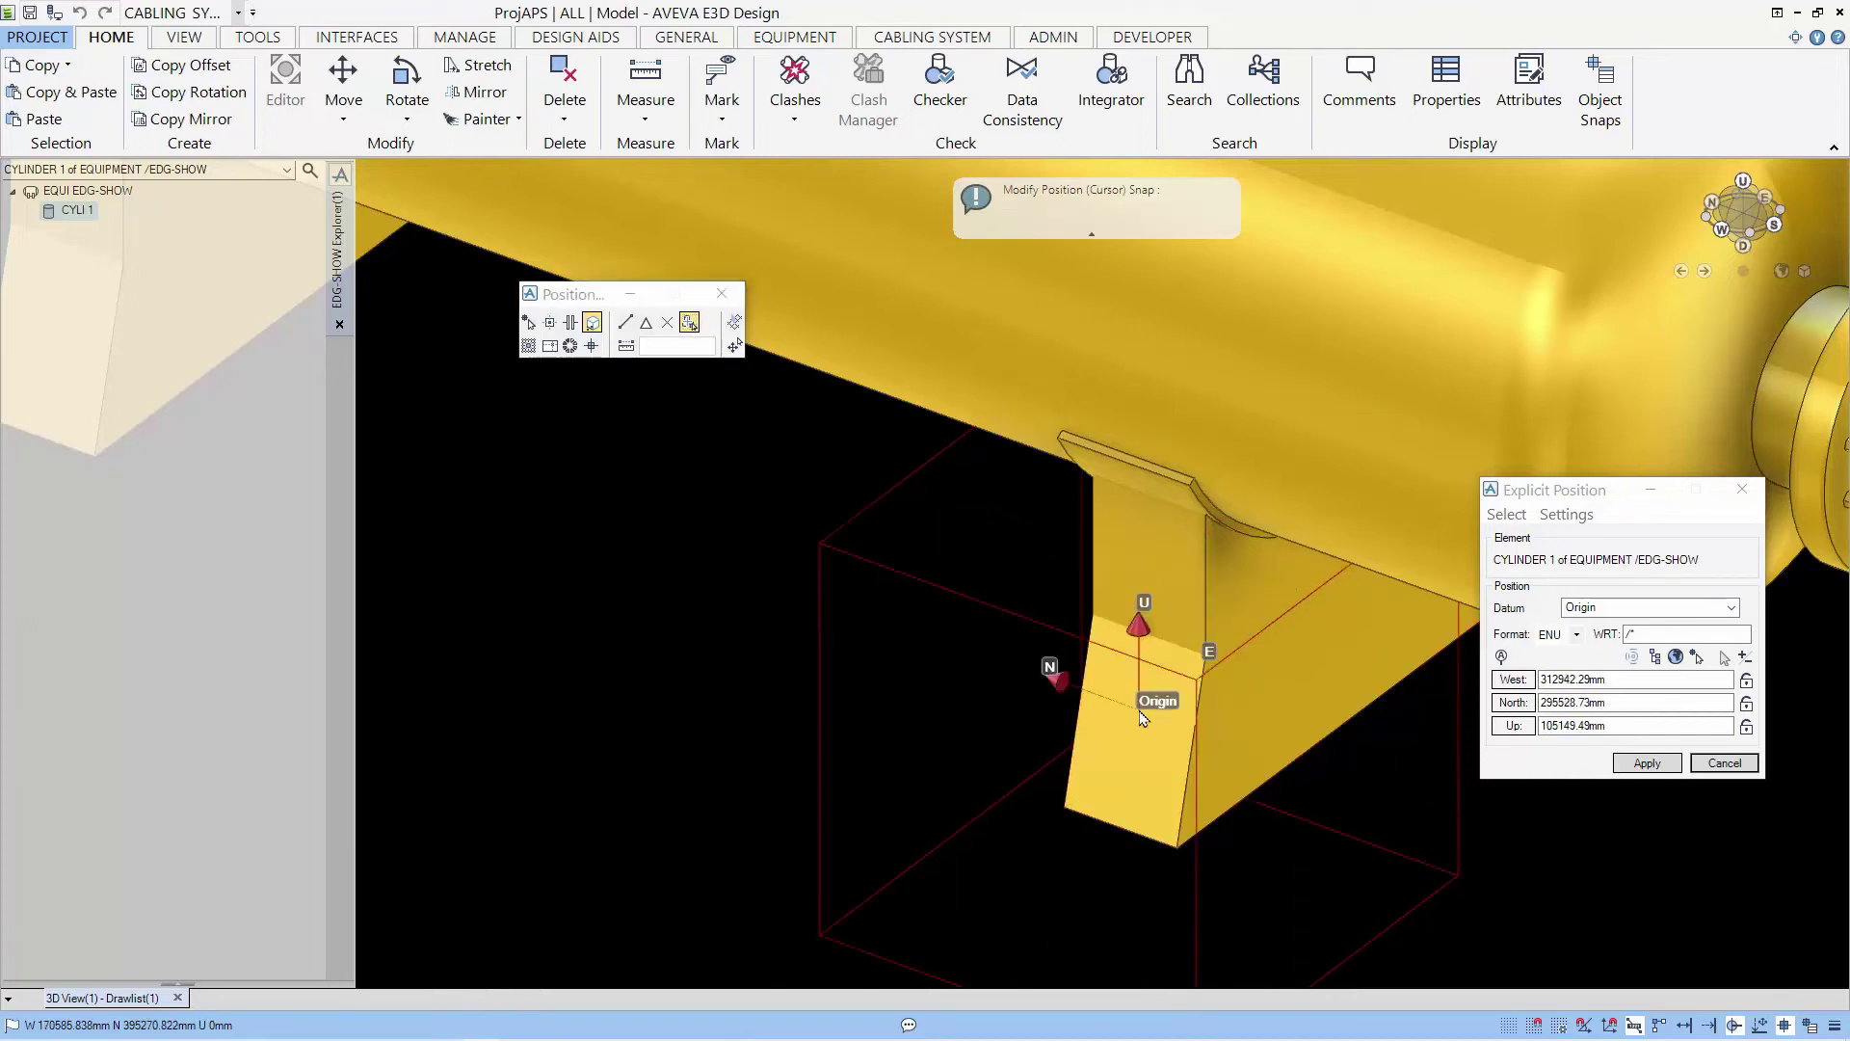
left_click(1121, 829)
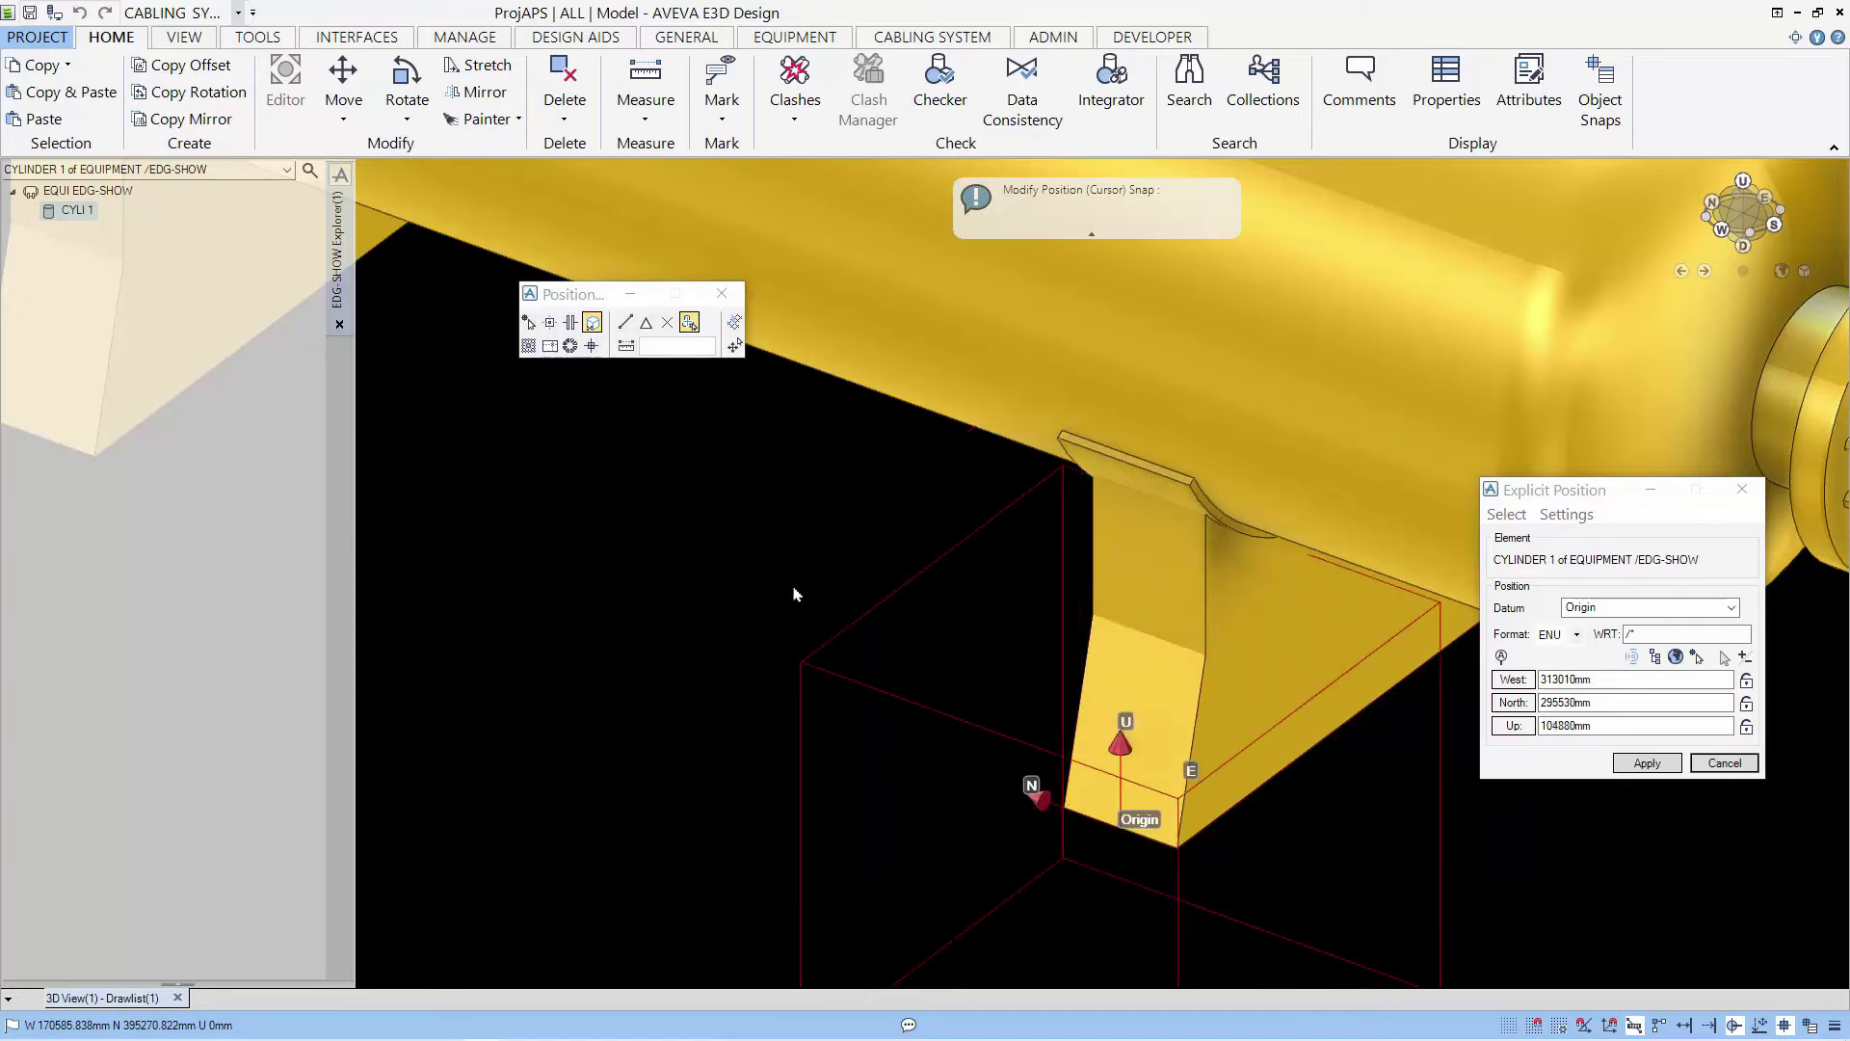
scroll(796, 594, "down", 5)
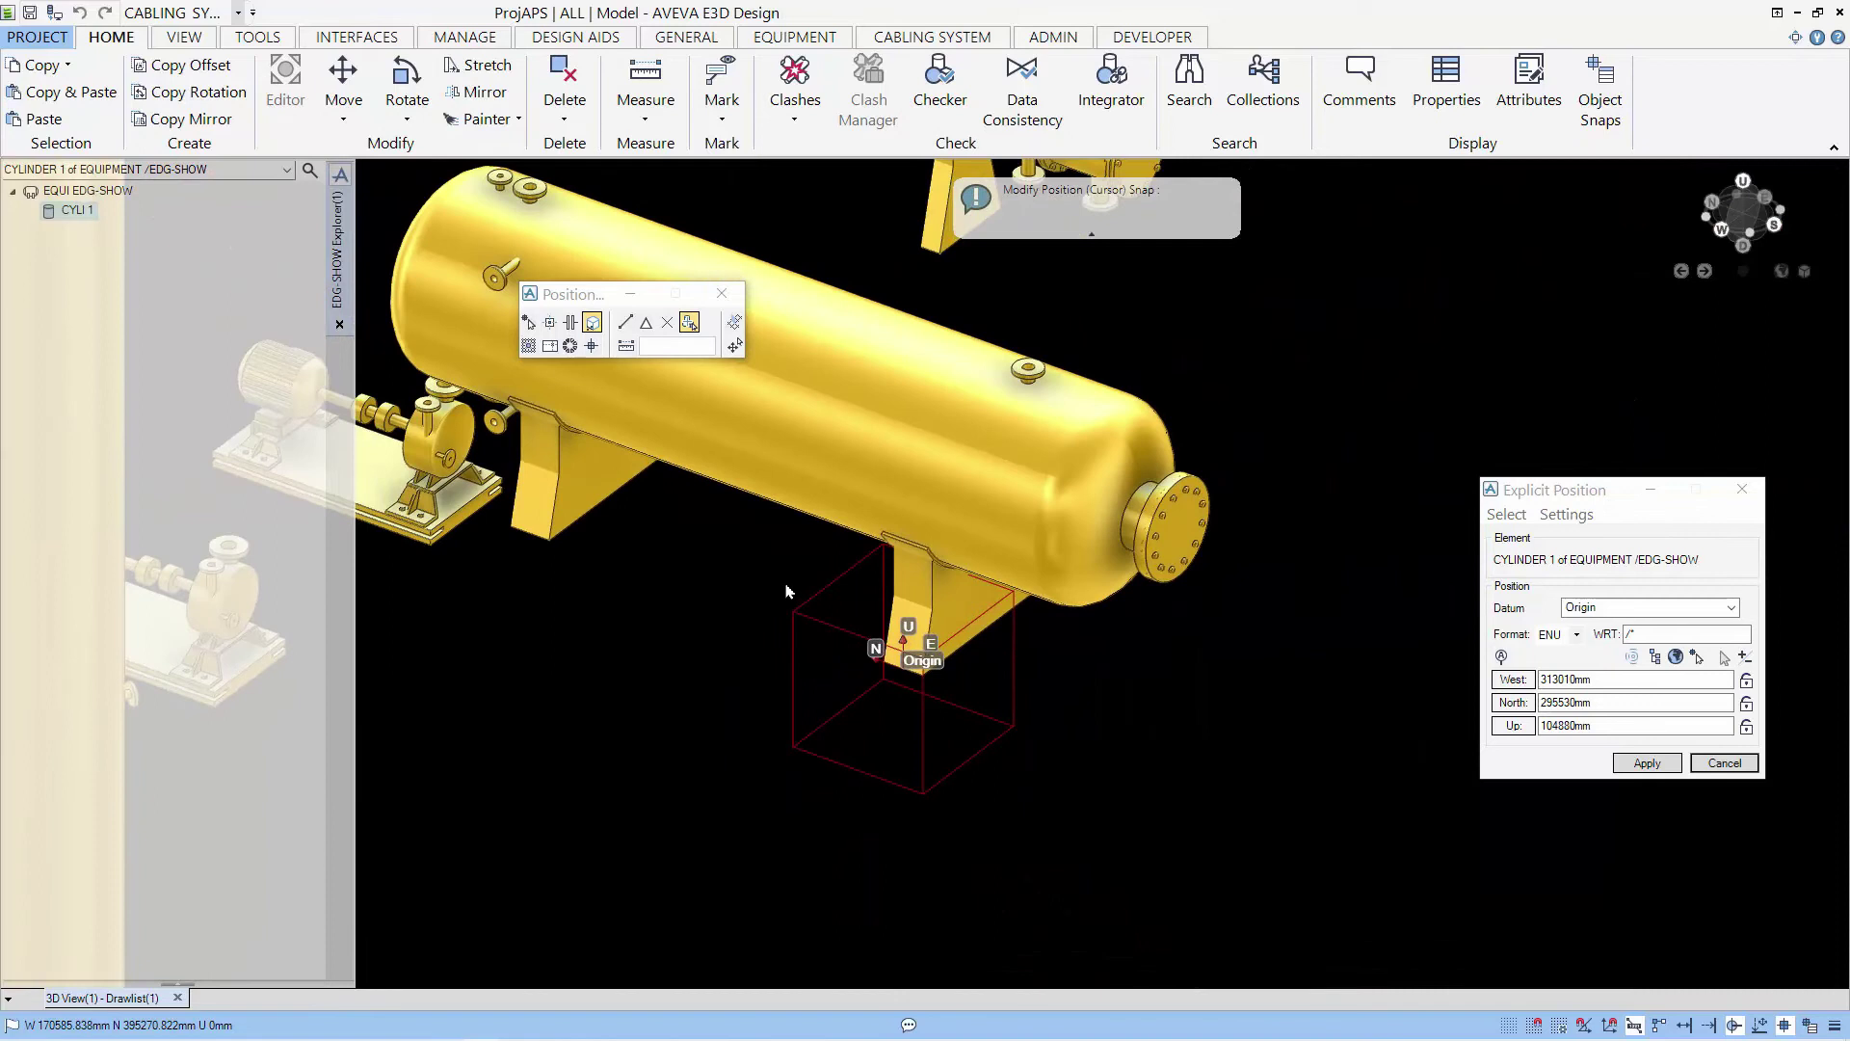
scroll(787, 591, "down", 2)
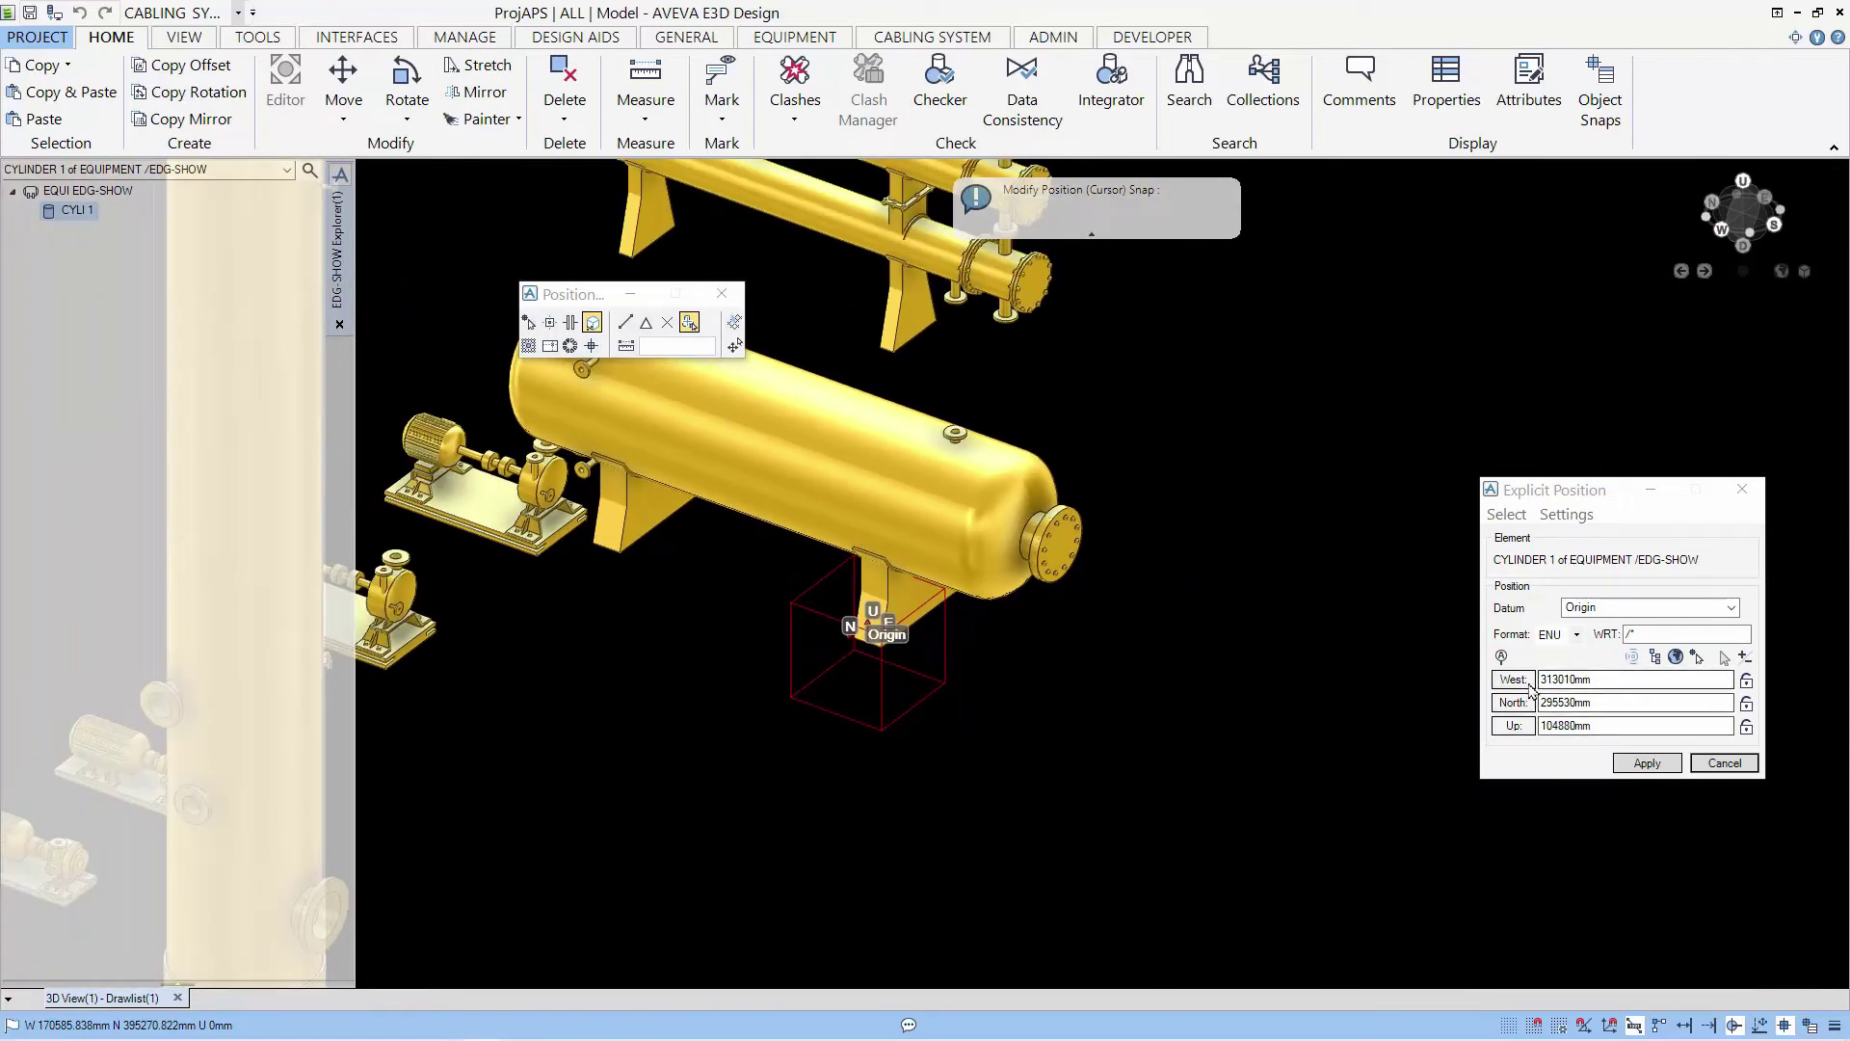
scroll(1133, 676, "down", 1)
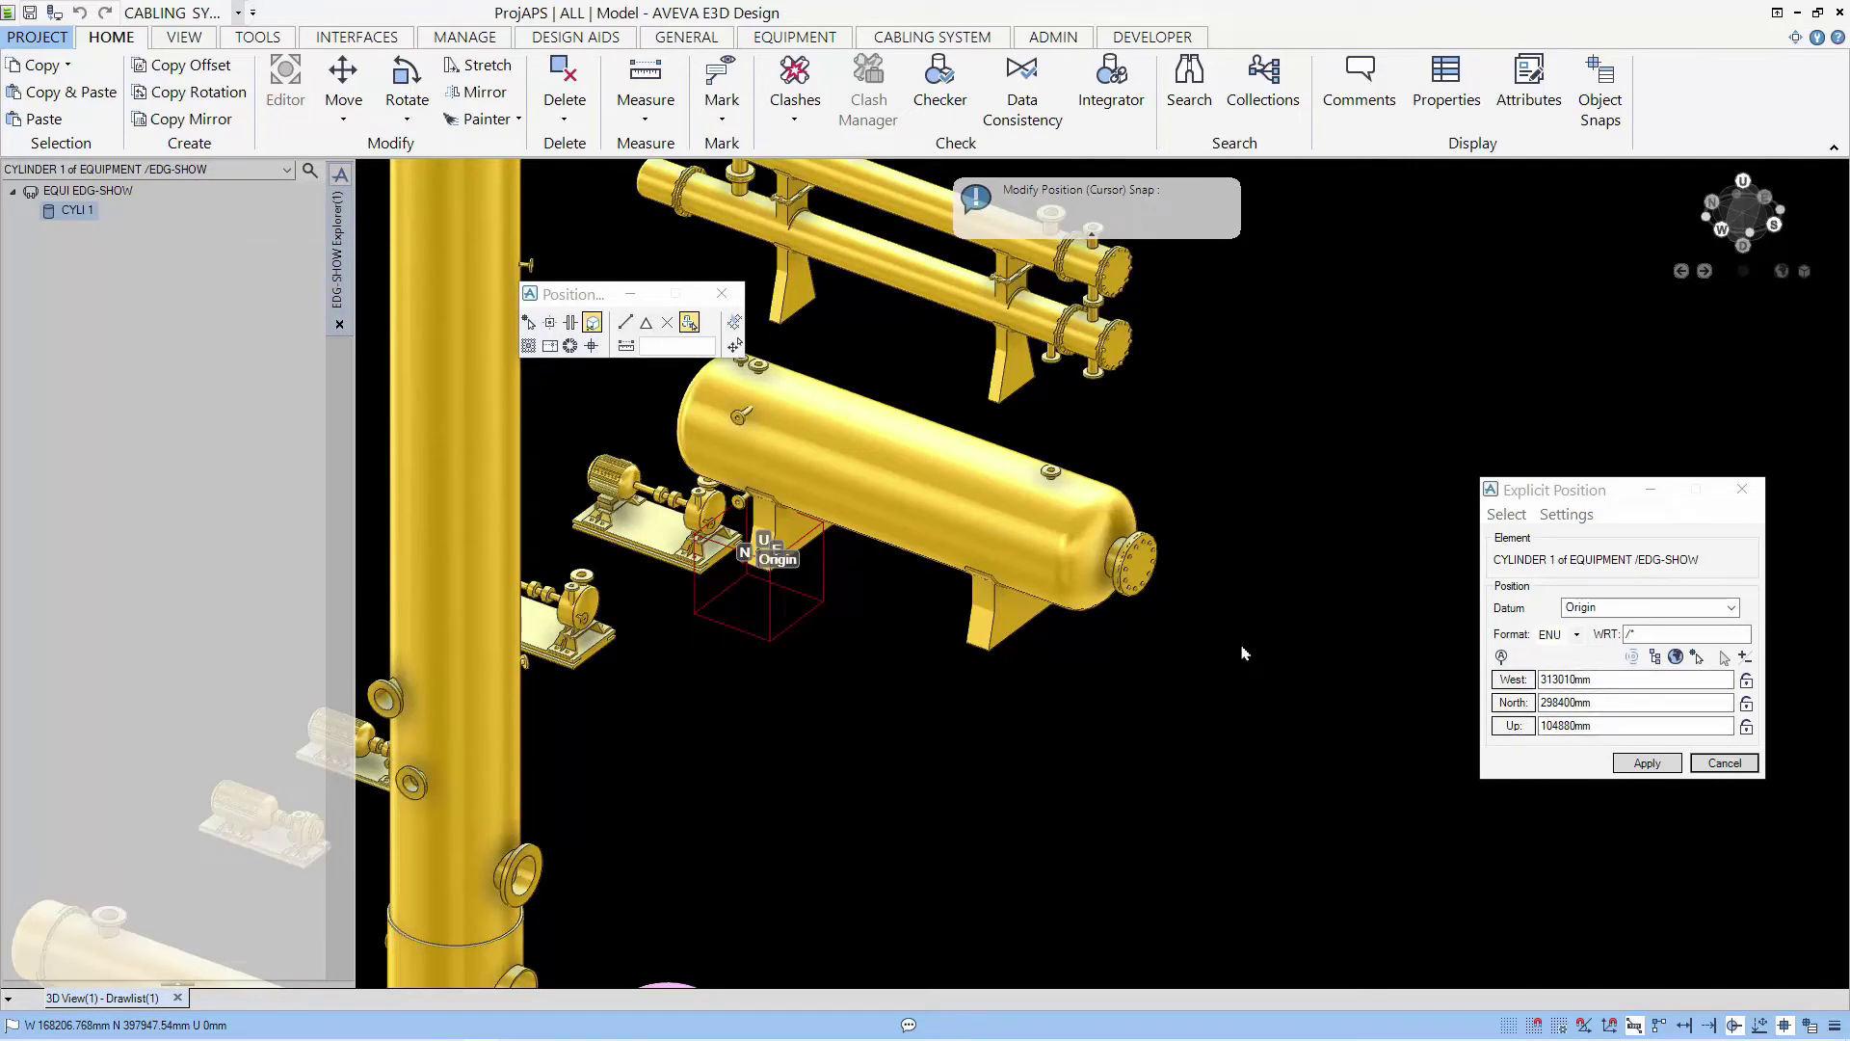
Lock Up at 104880mm and snap the origin to the D1201_SUPP_A vertex at W 313010, N 295380
left_click(1746, 729)
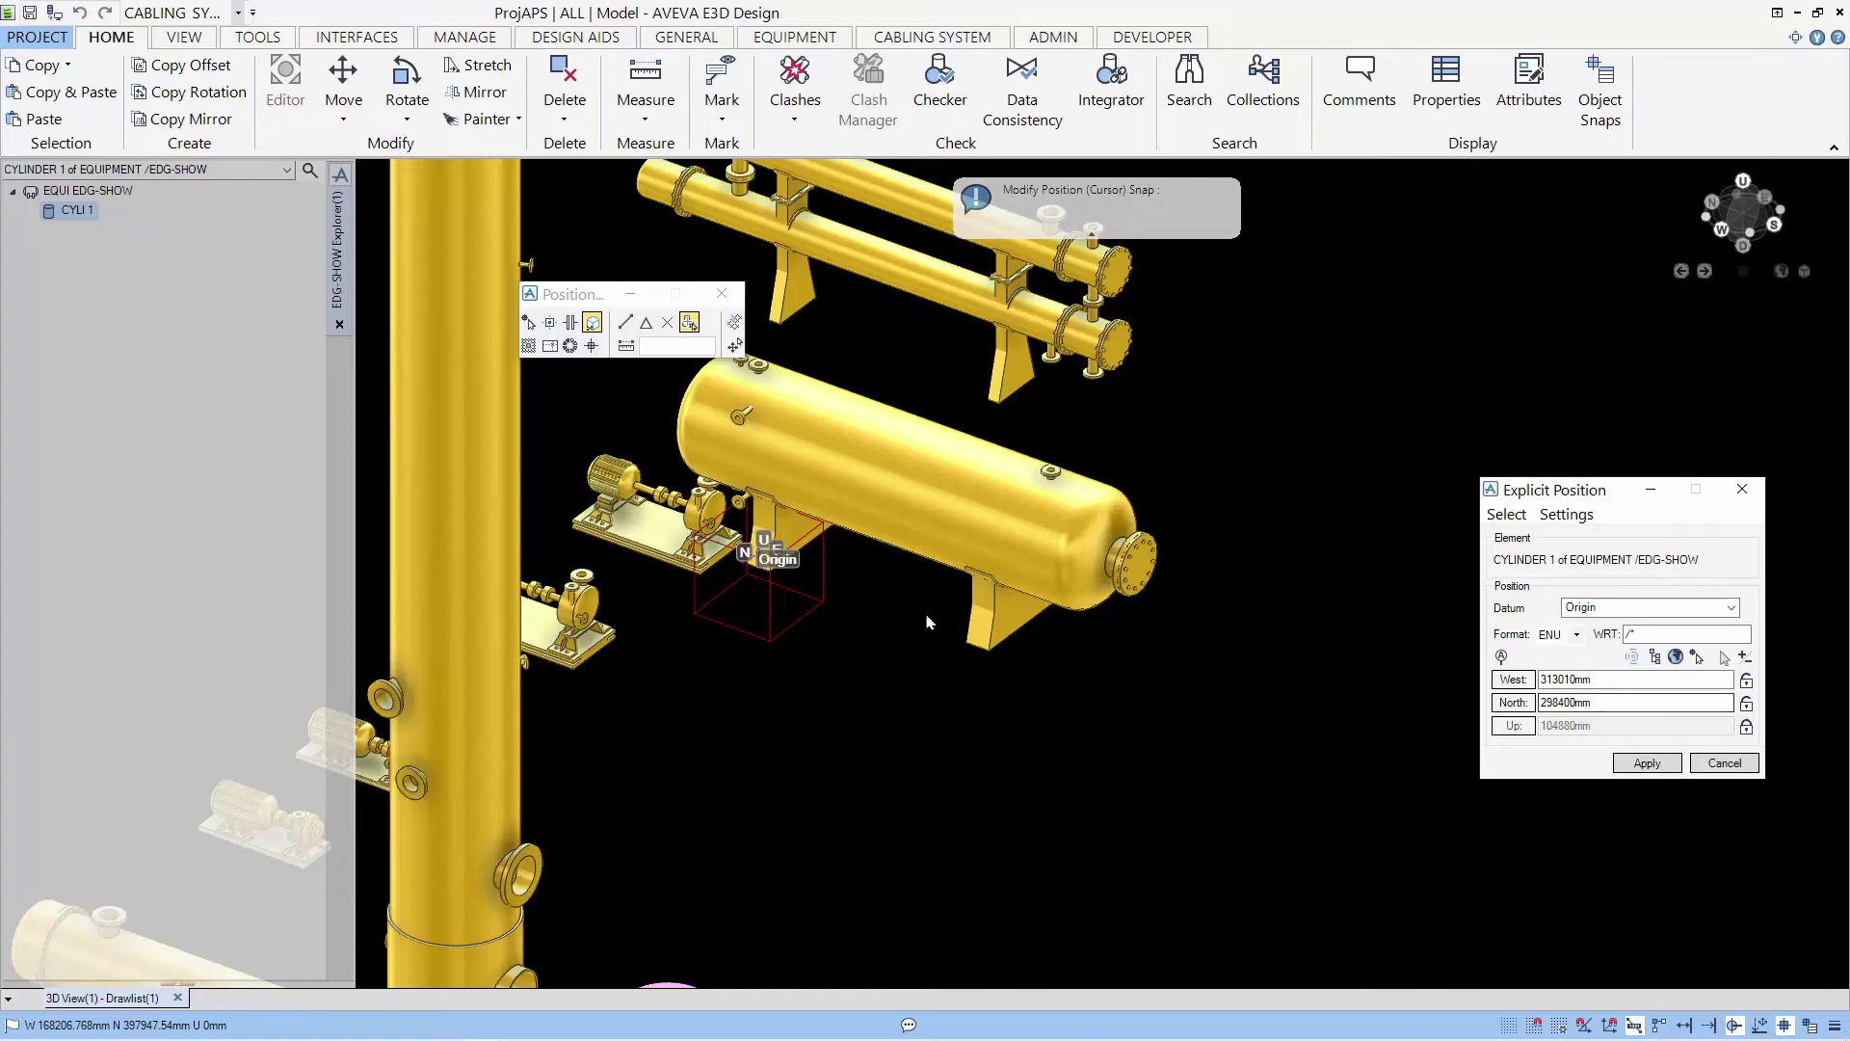
left_click(991, 652)
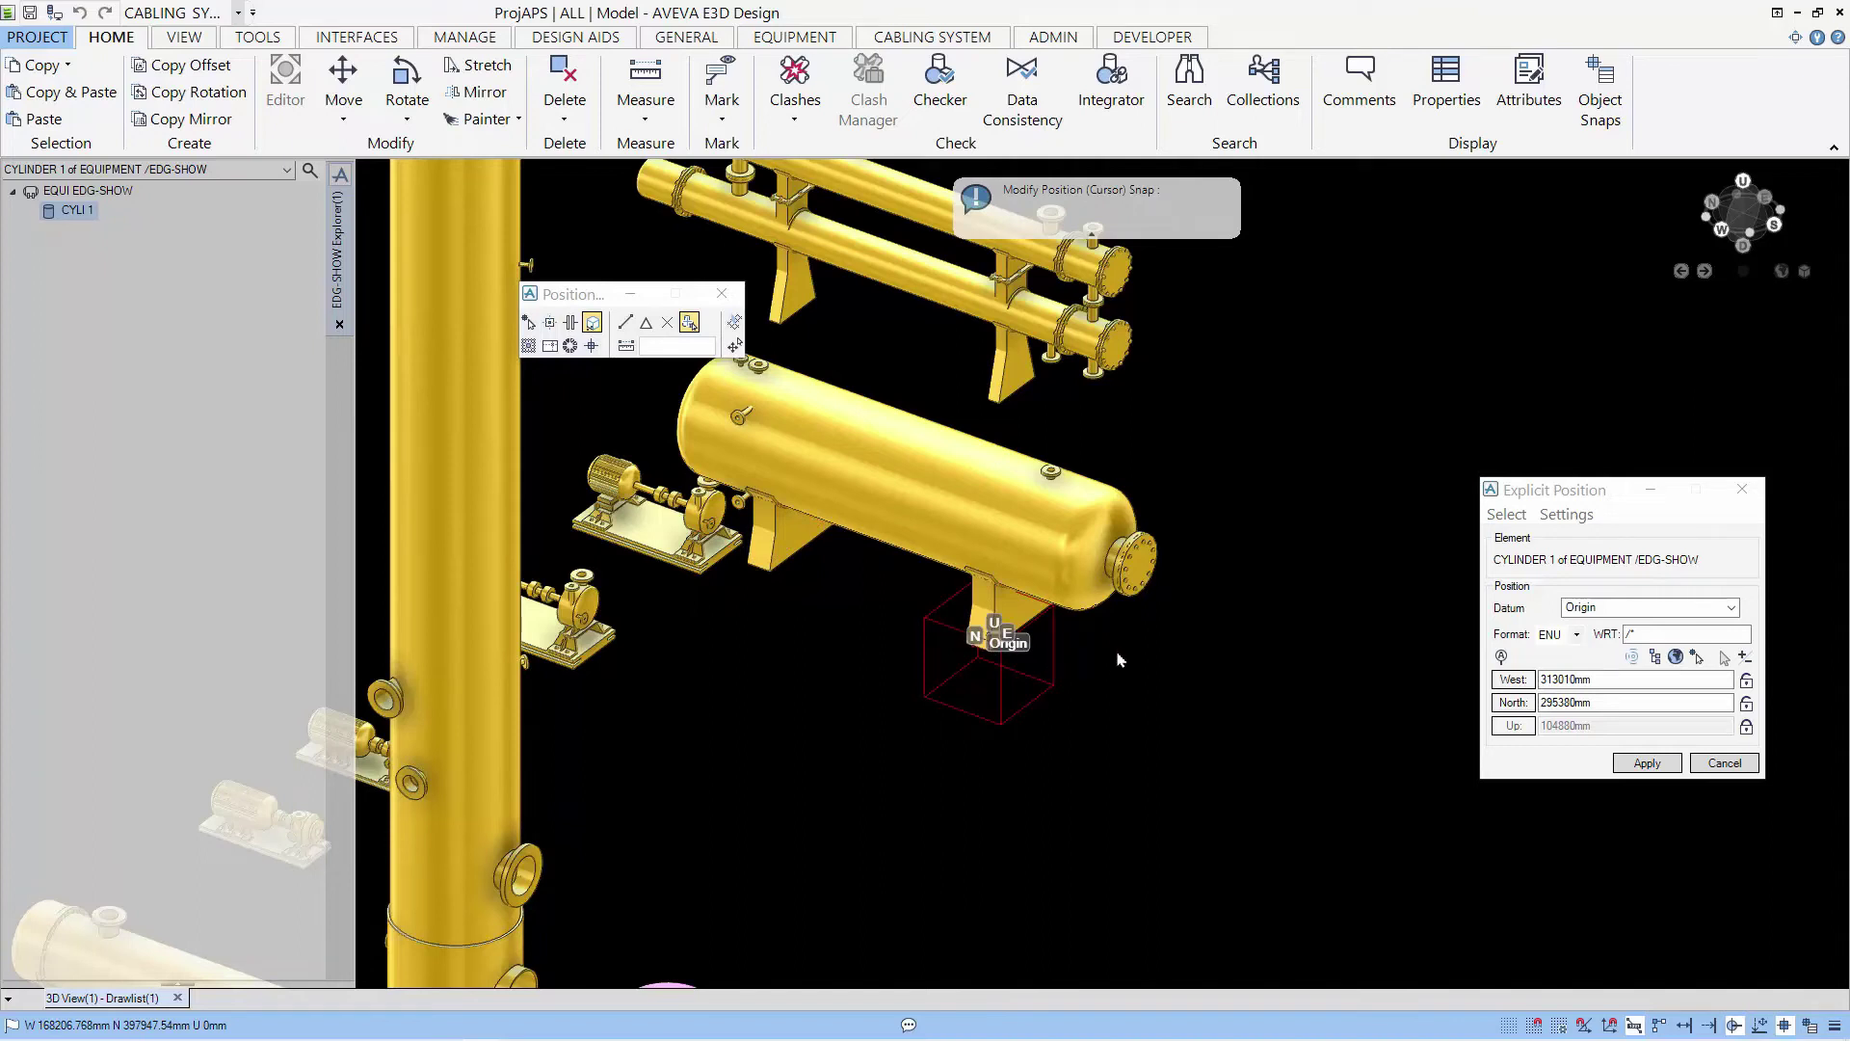
scroll(826, 753, "down", 2)
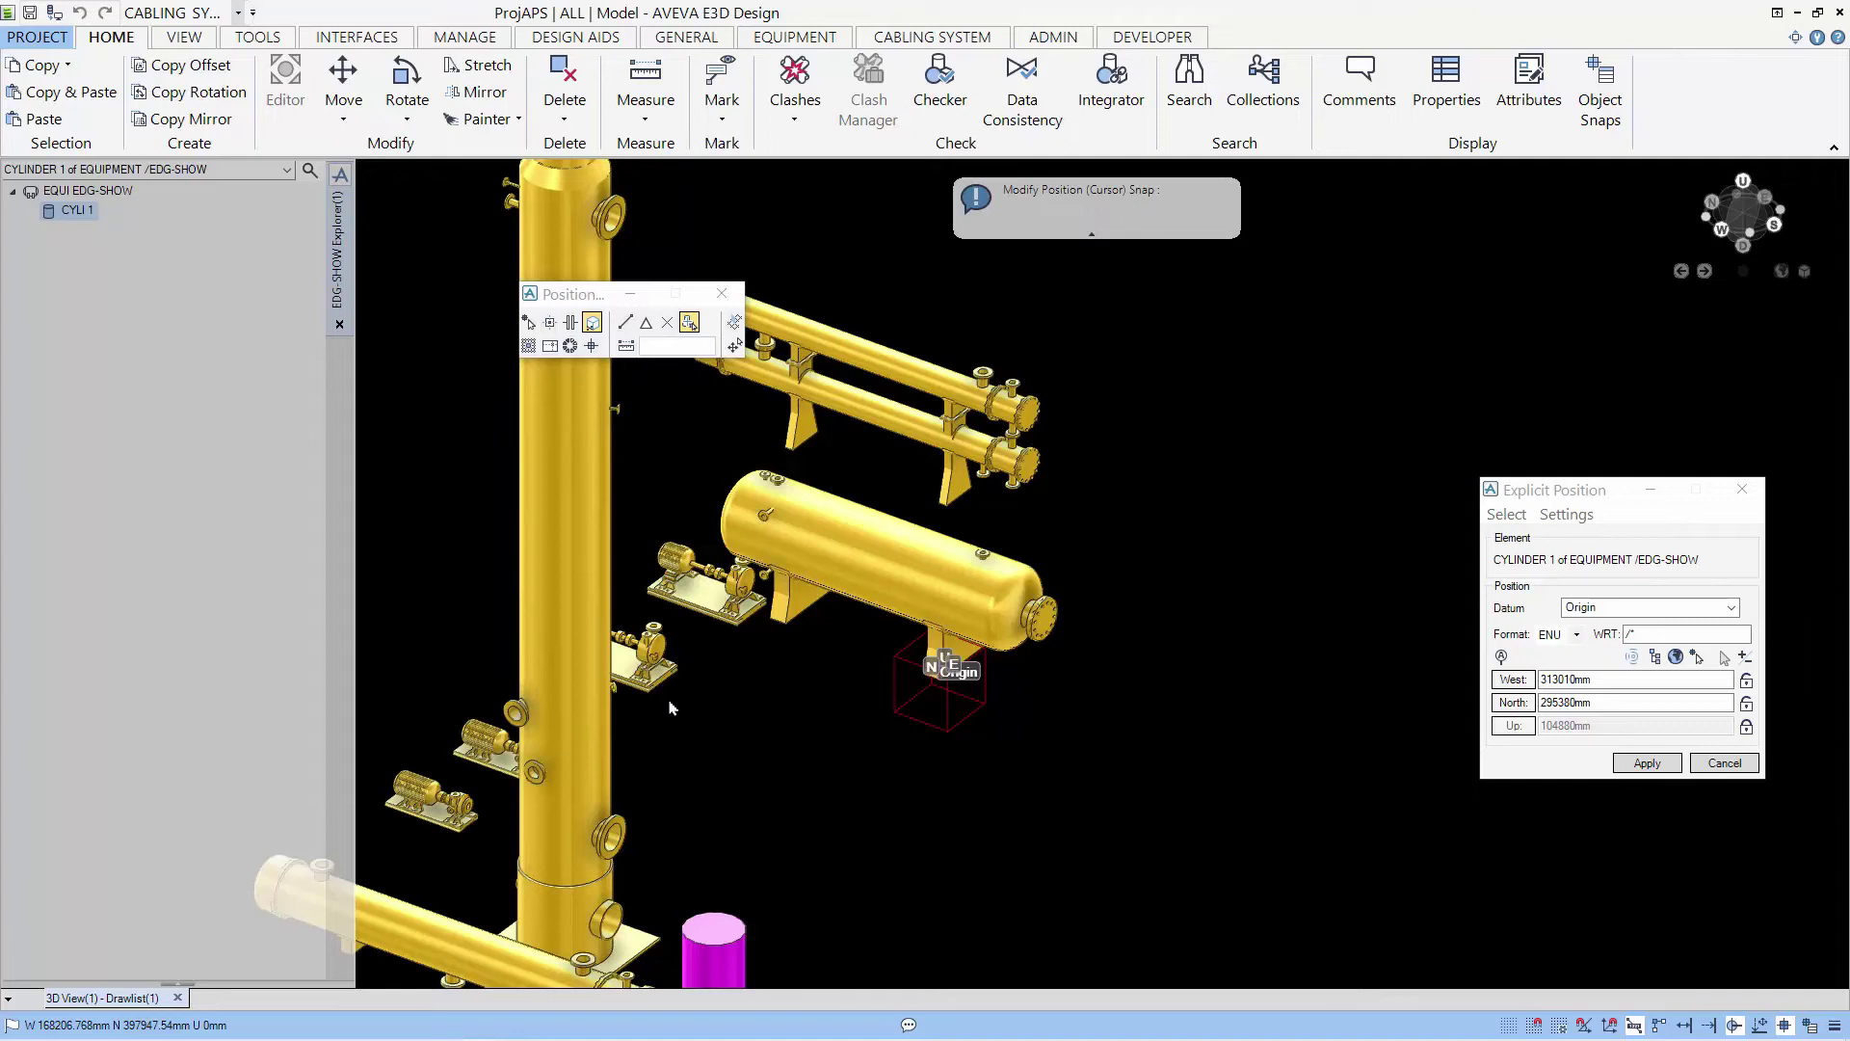
scroll(672, 704, "up", 1)
scroll(672, 704, "up", 3)
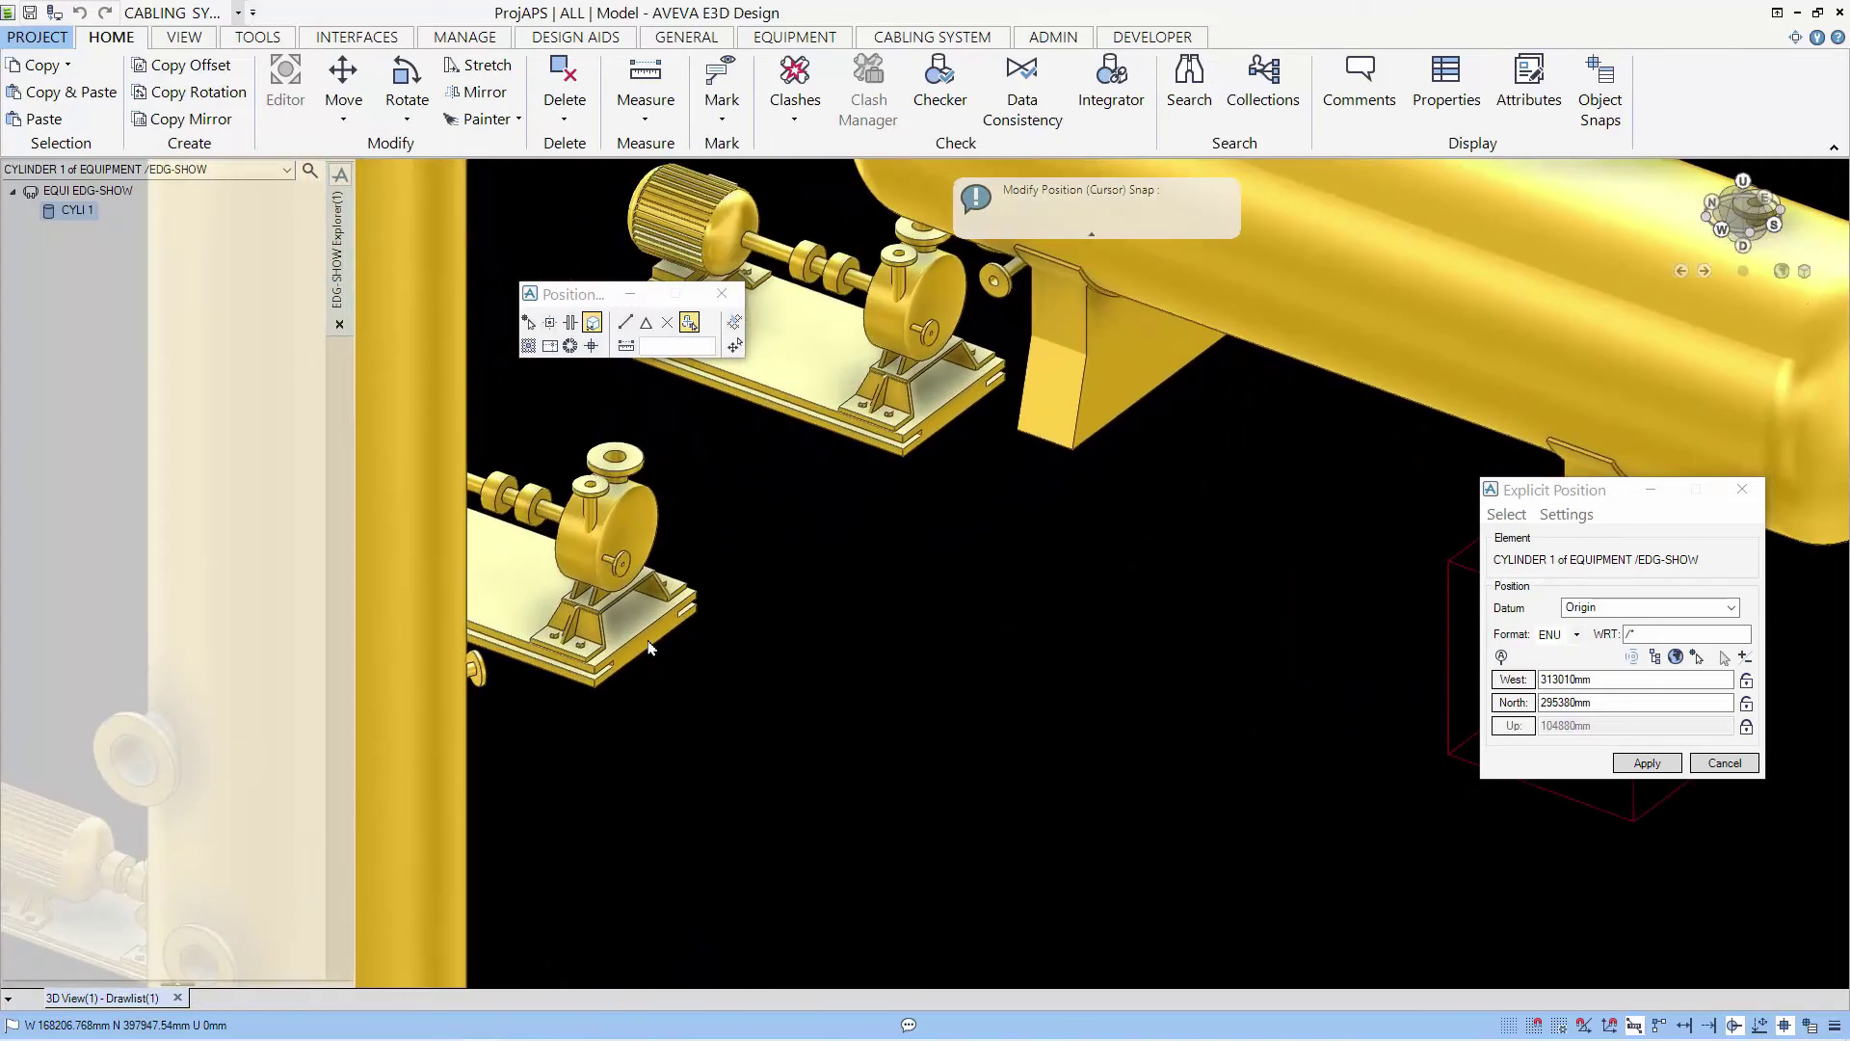
Snap the cylinder's West, North and Up values to the pump base corner vertices
left_click(626, 322)
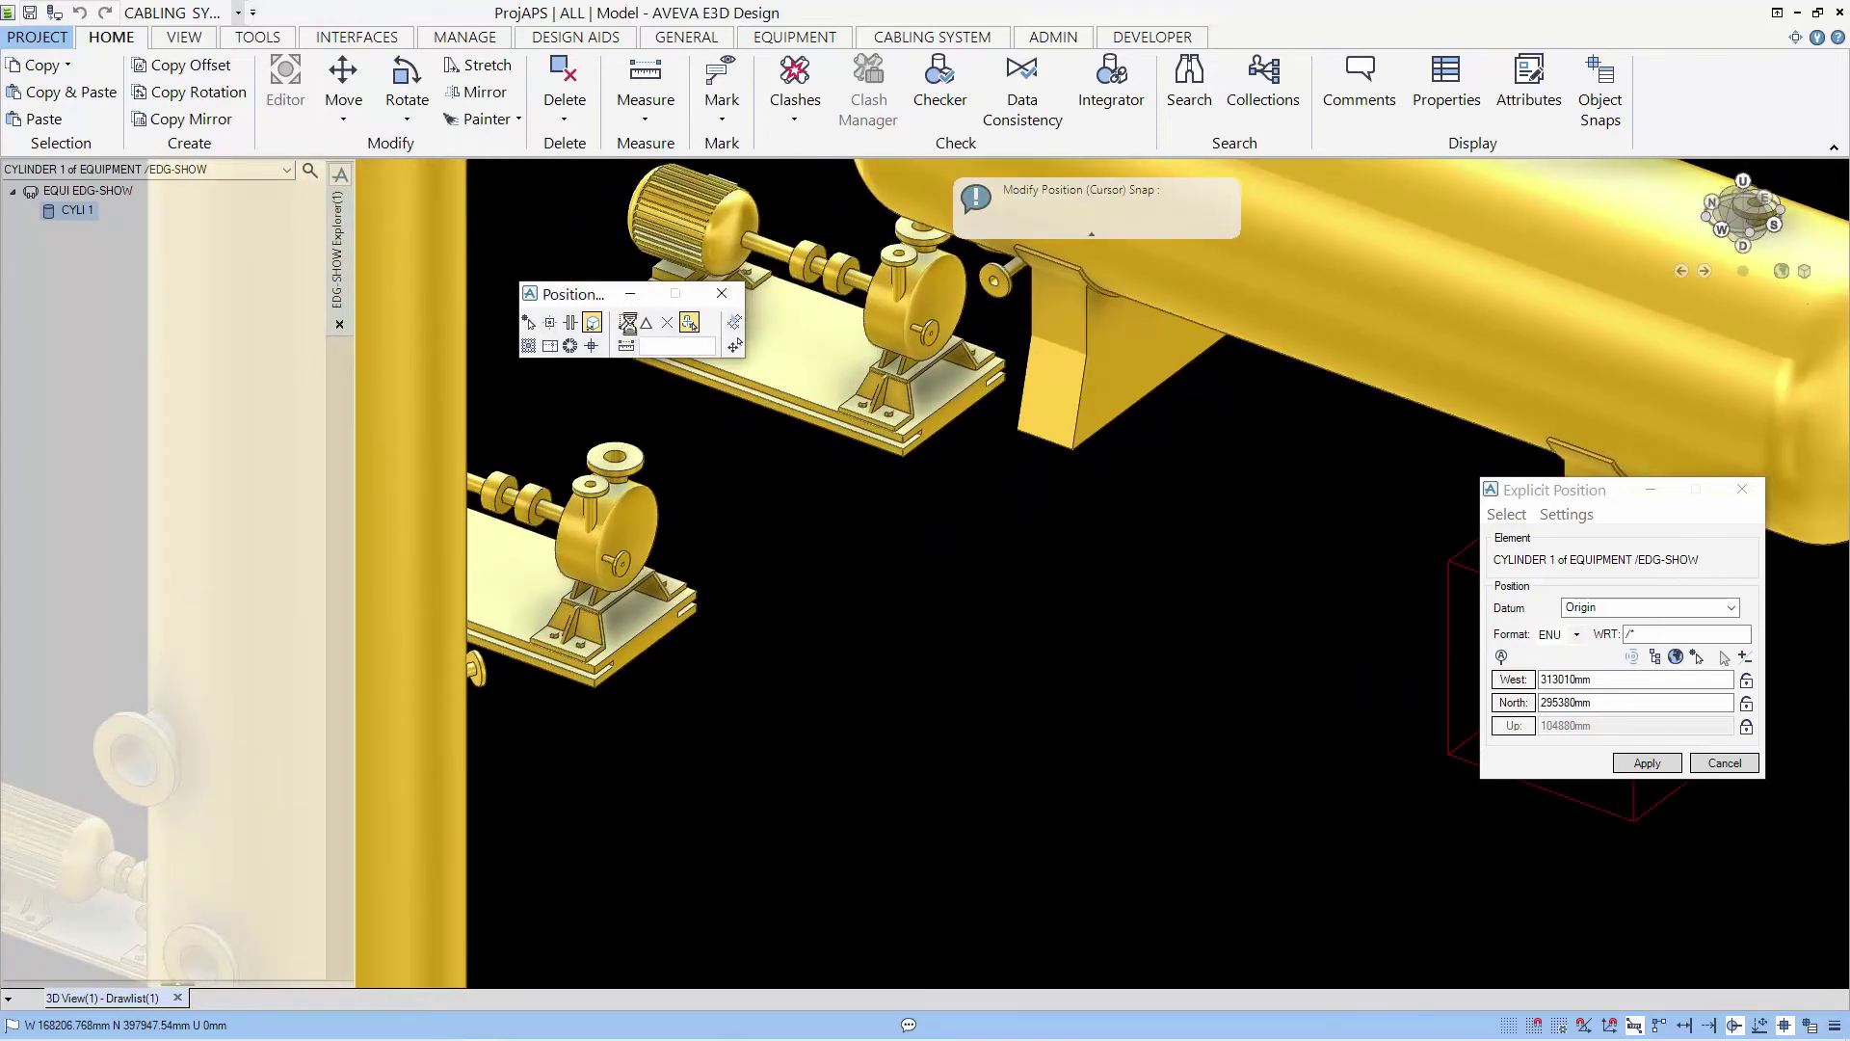
left_click(646, 640)
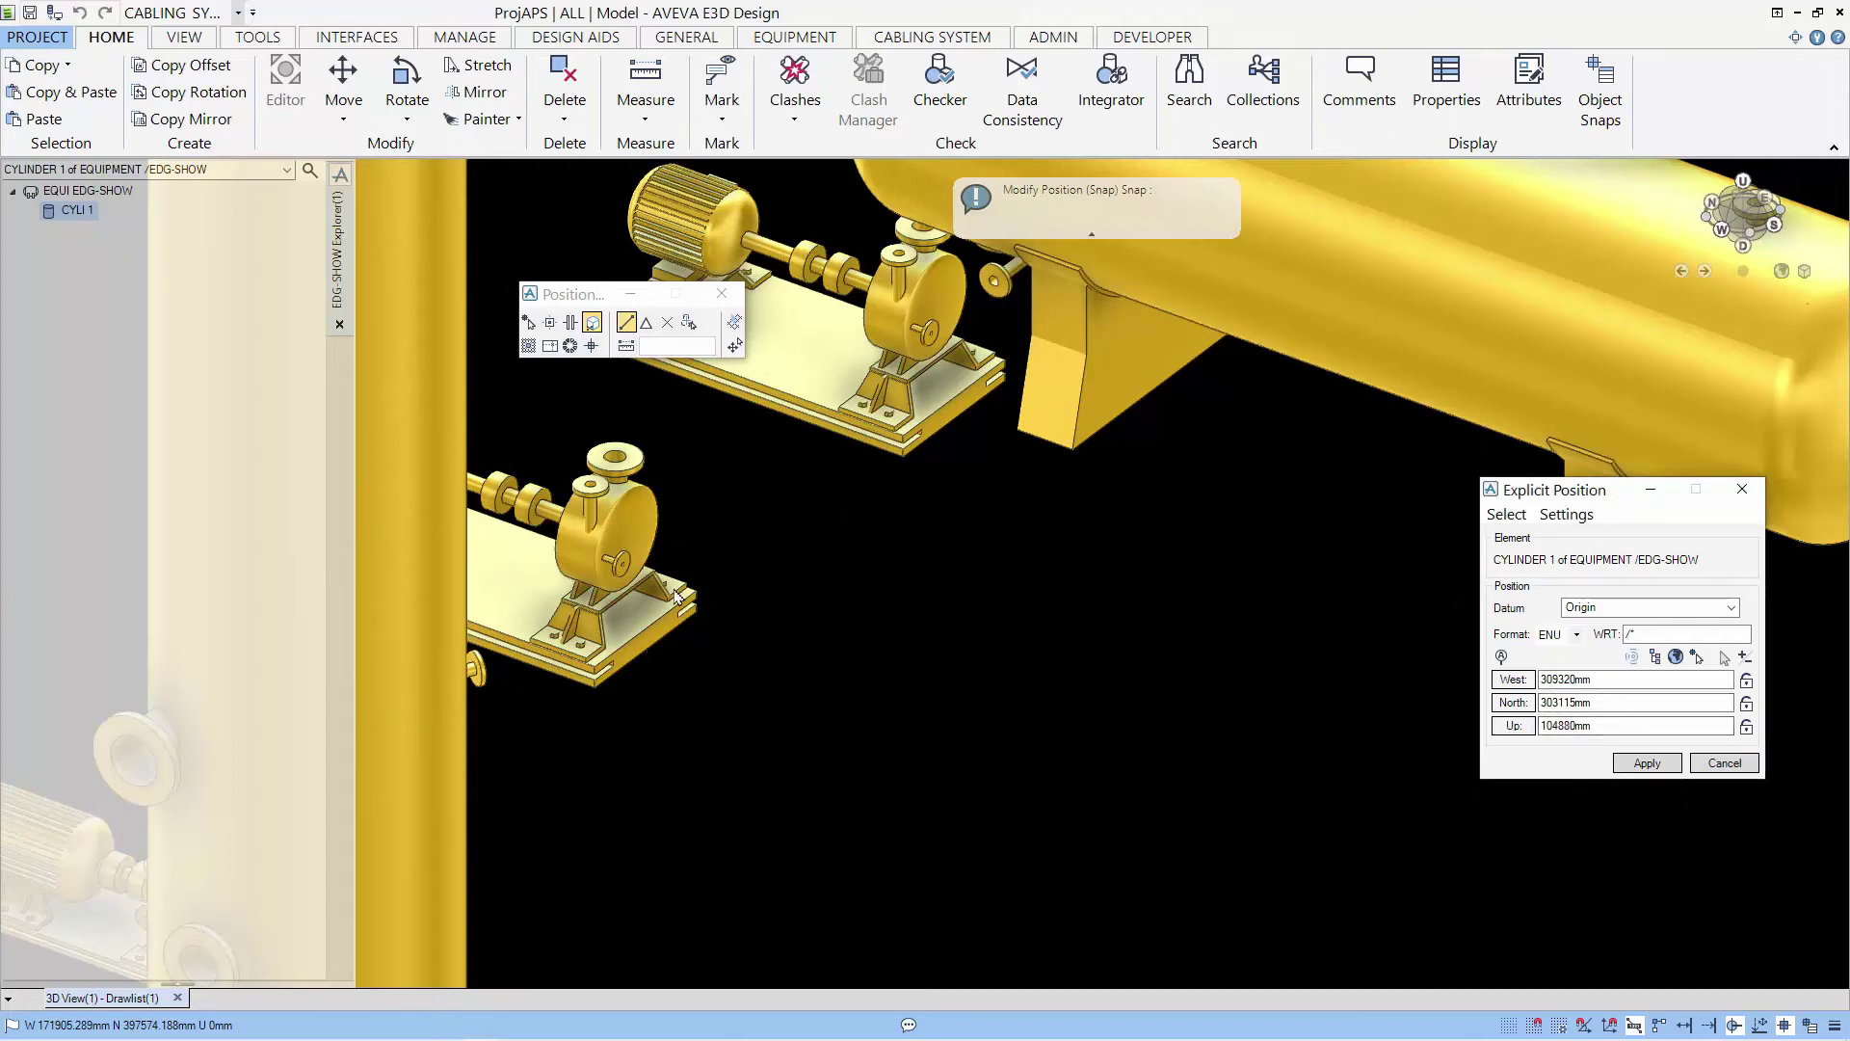
left_click(648, 654)
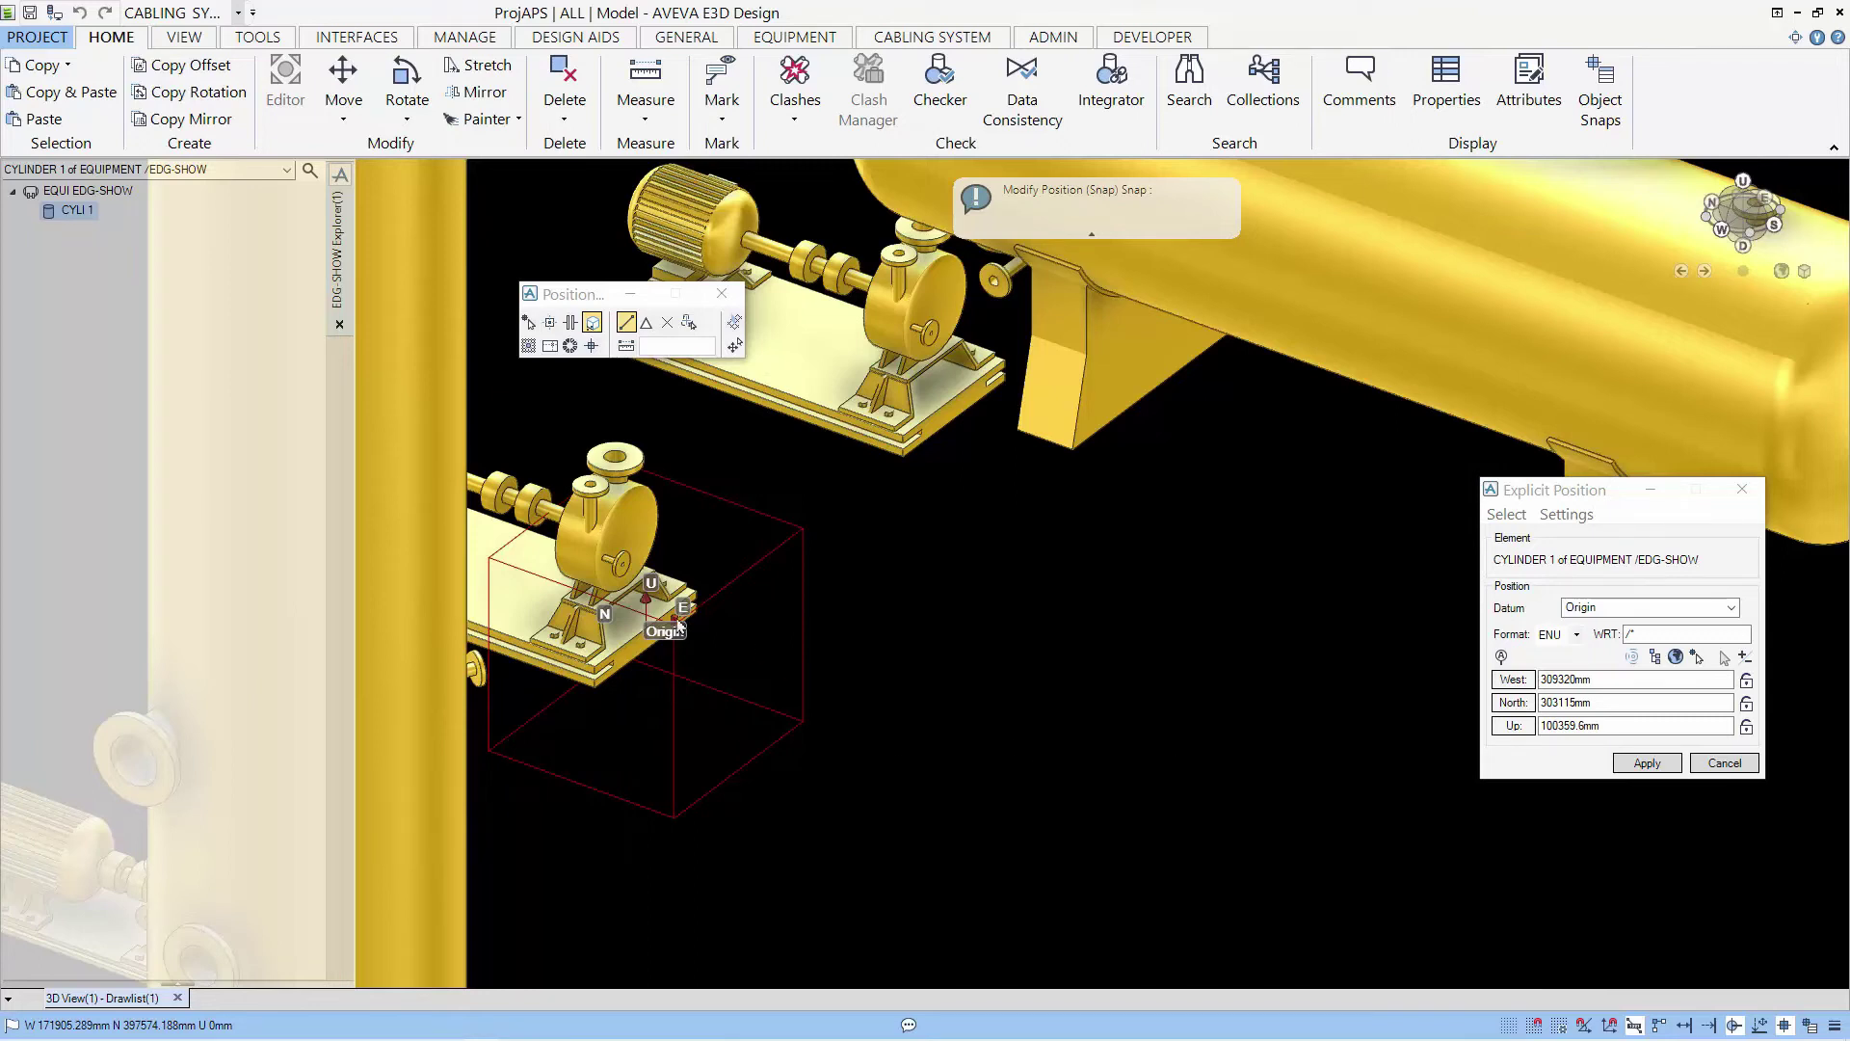
Change North to 302000mm, apply the cylinder's position, and select the EDG-SHOW equipment
scroll(675, 635, "up", 3)
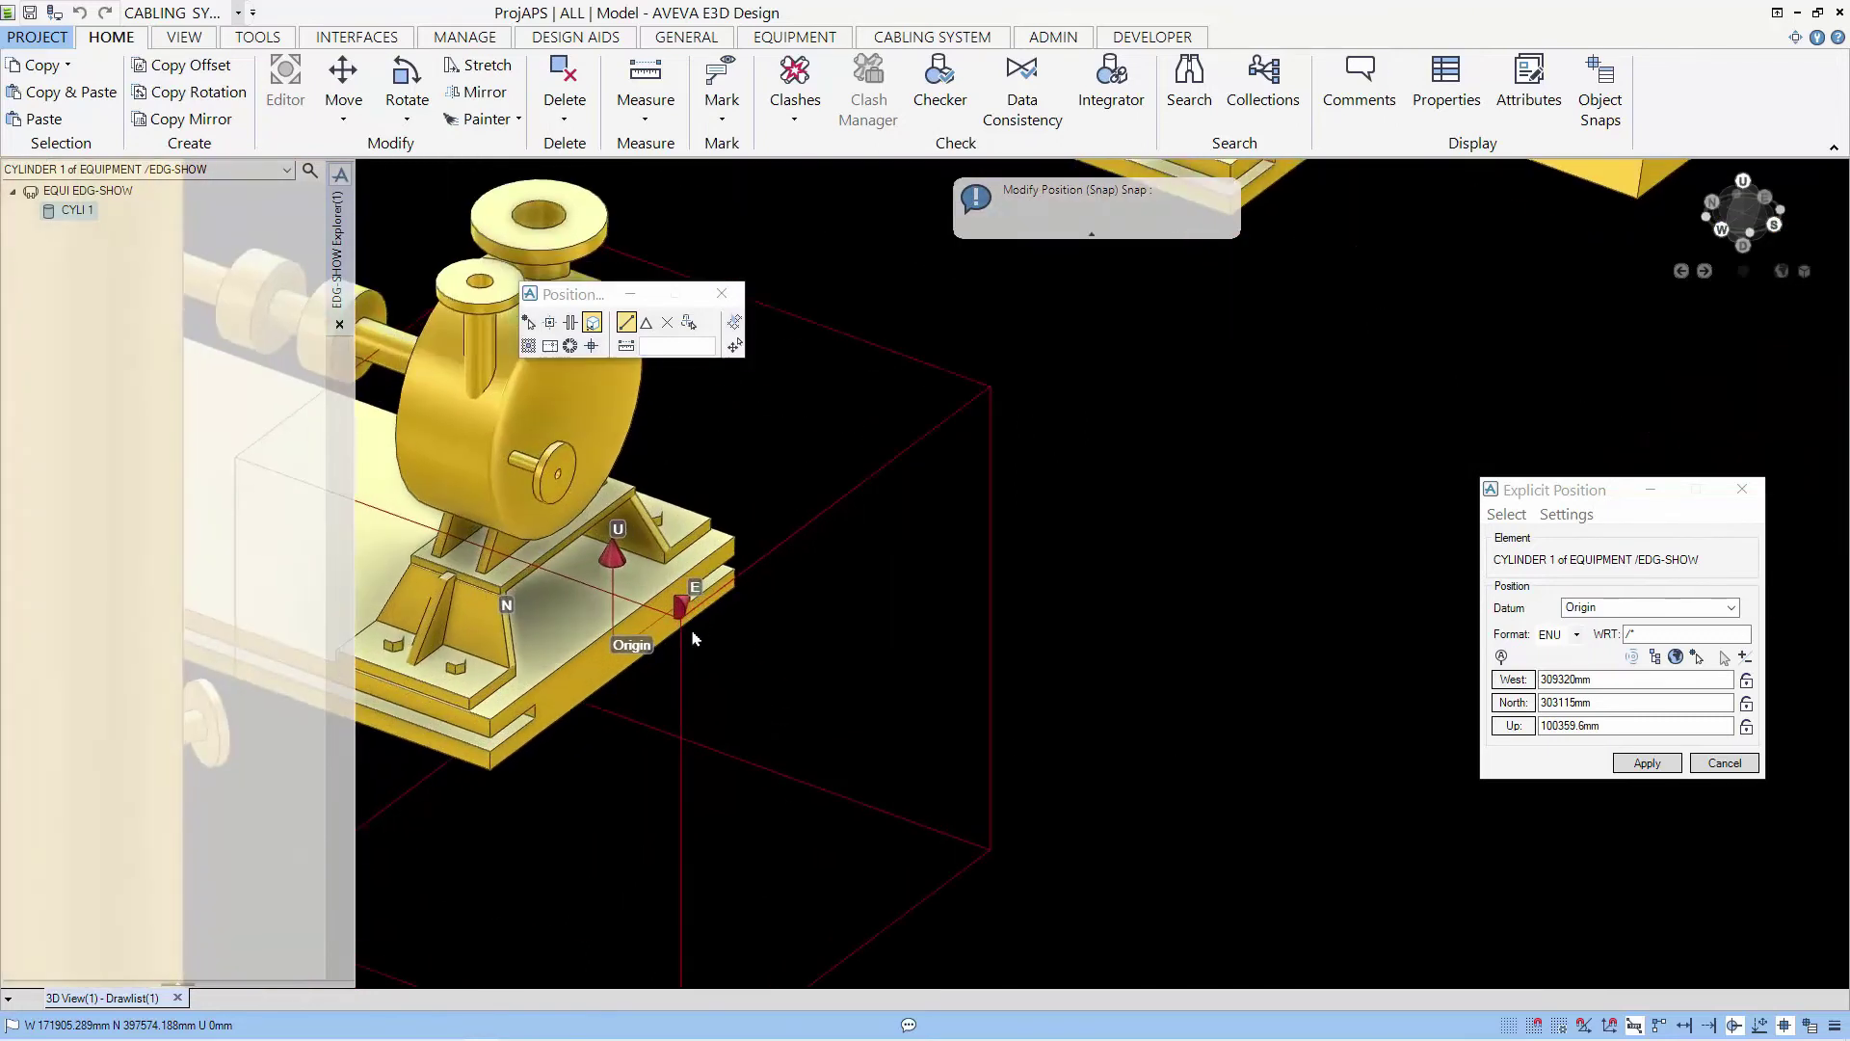
scroll(648, 646, "down", 5)
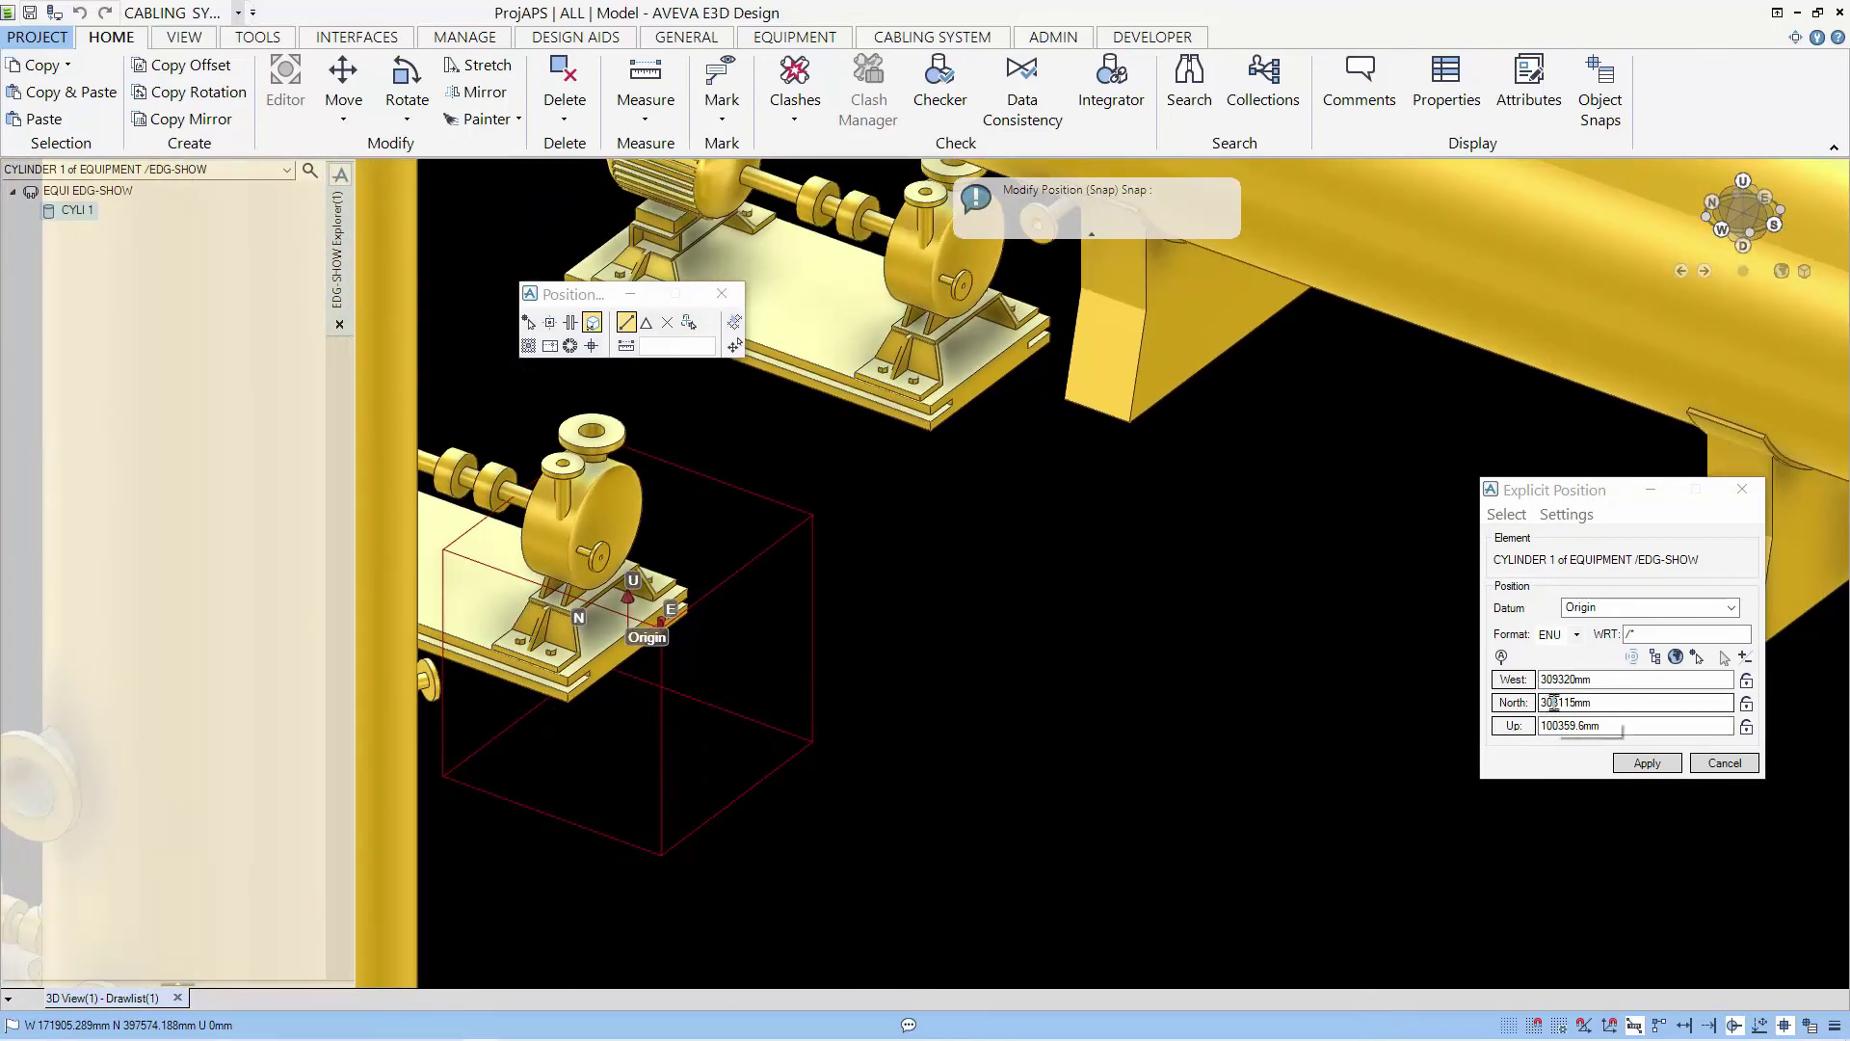
left_click_drag(1554, 703, 1617, 700)
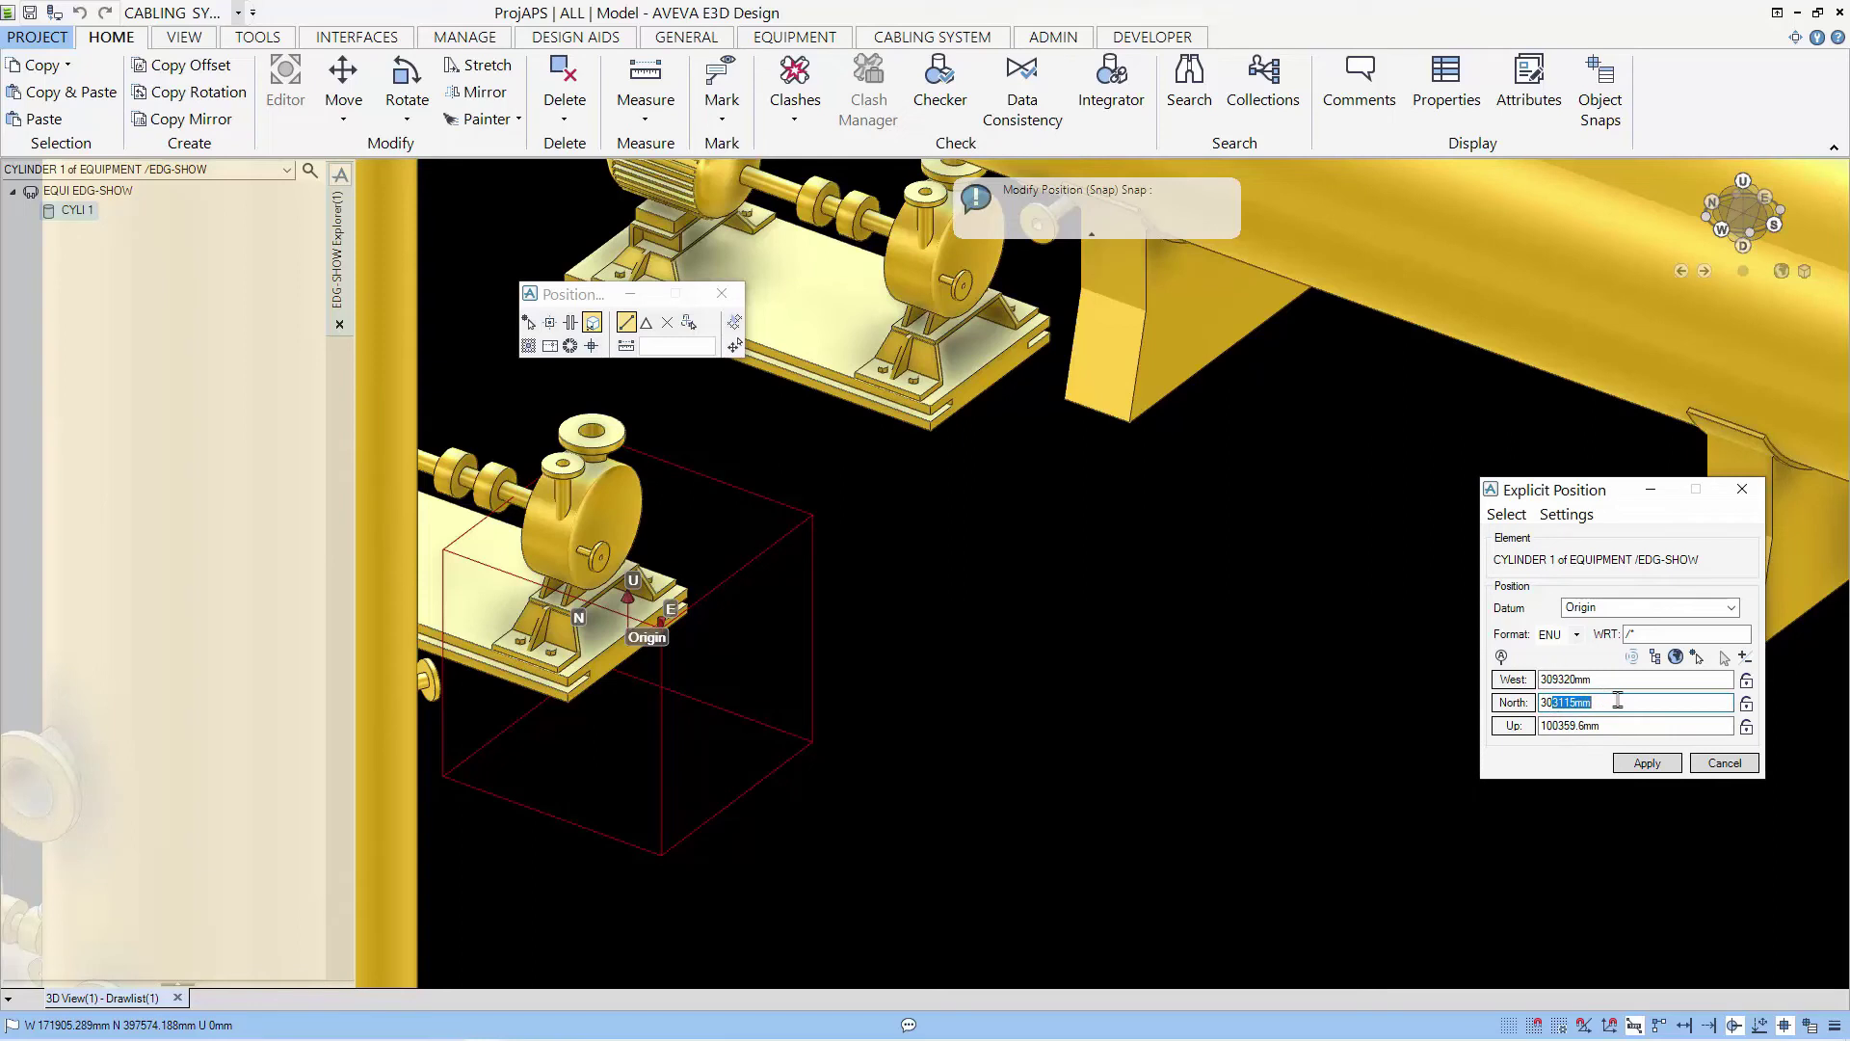
type("02000")
key("Tab")
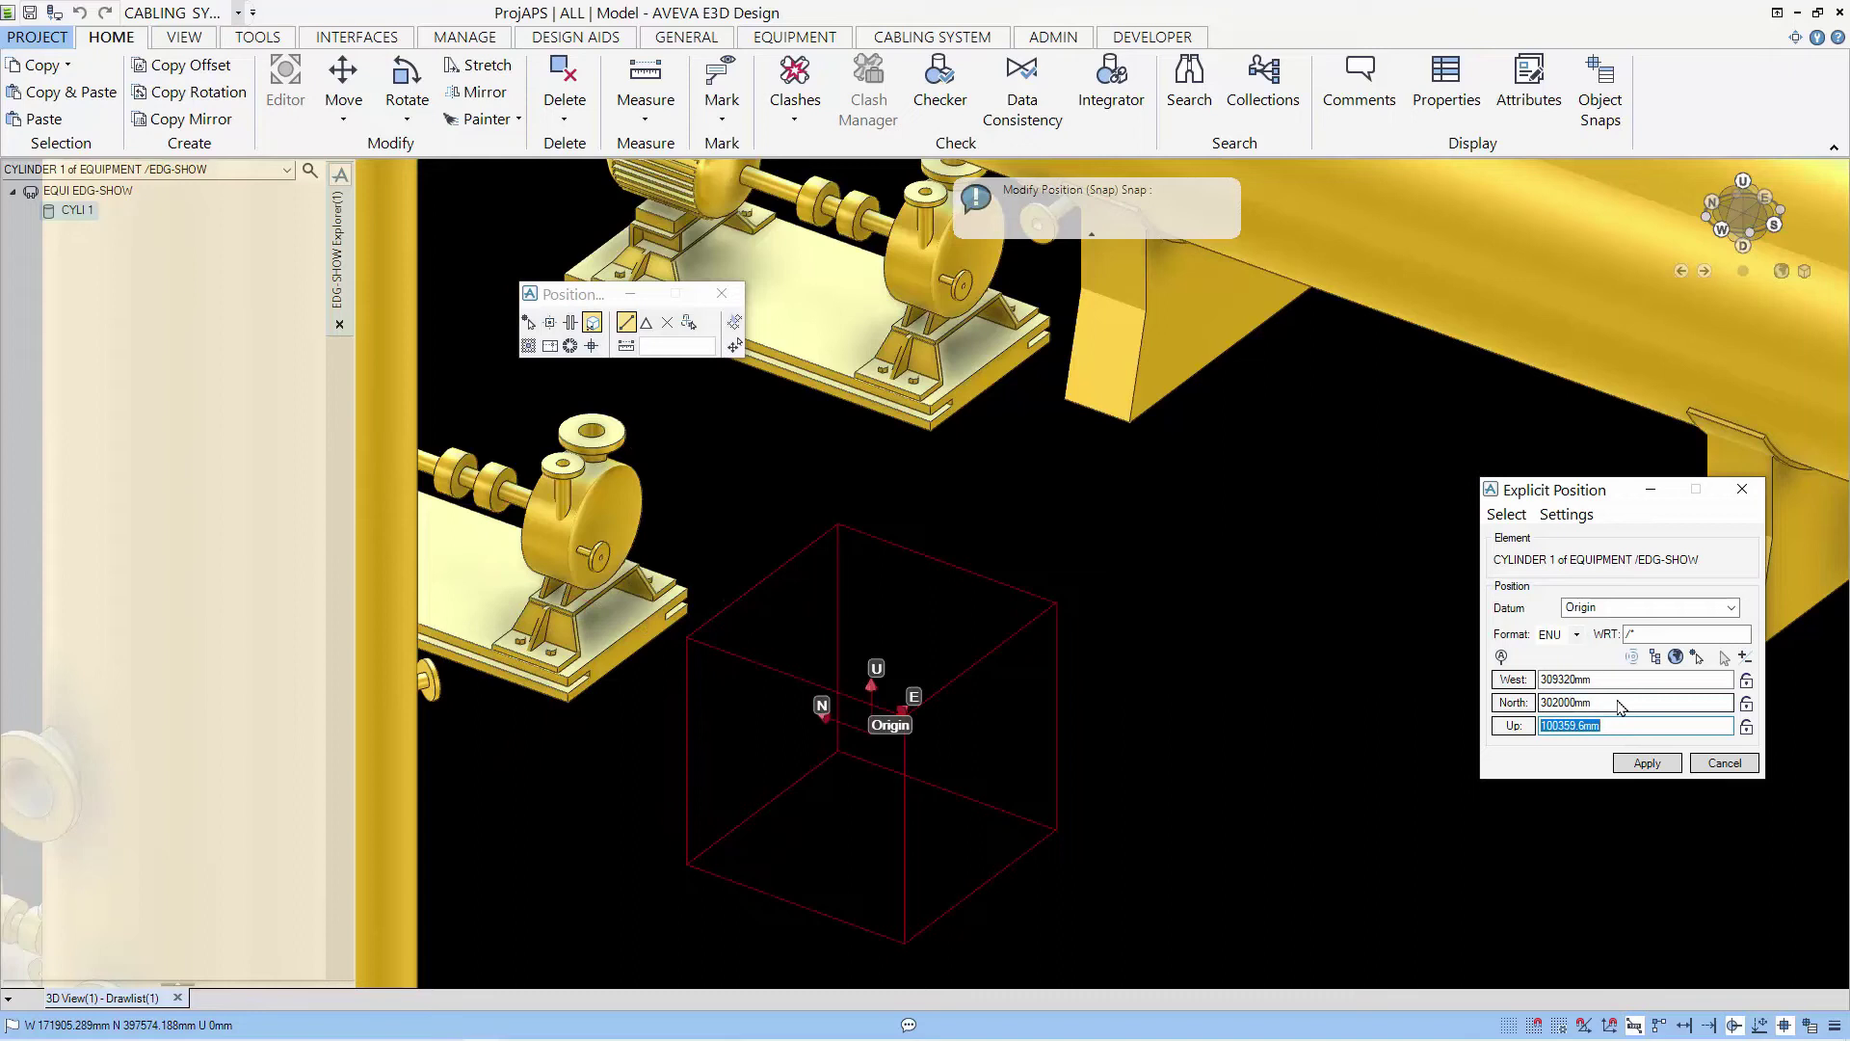
left_click(1655, 764)
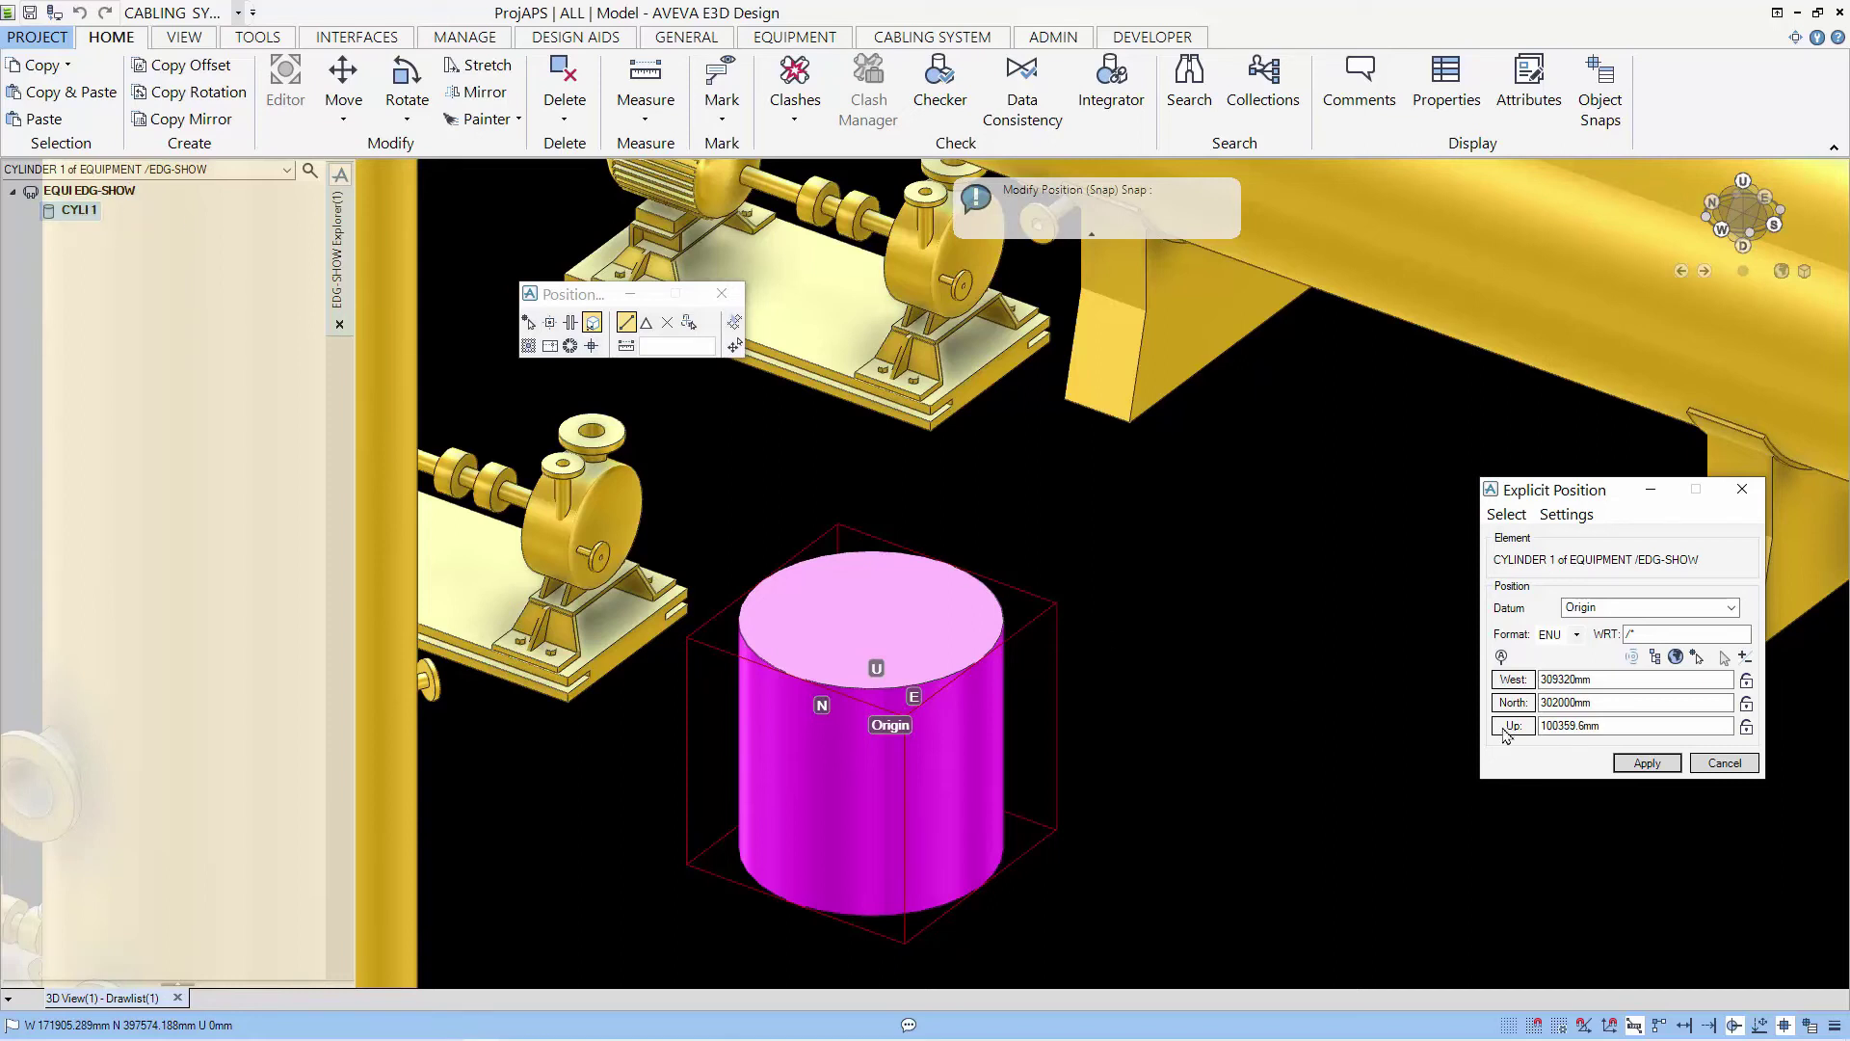
left_click(1711, 764)
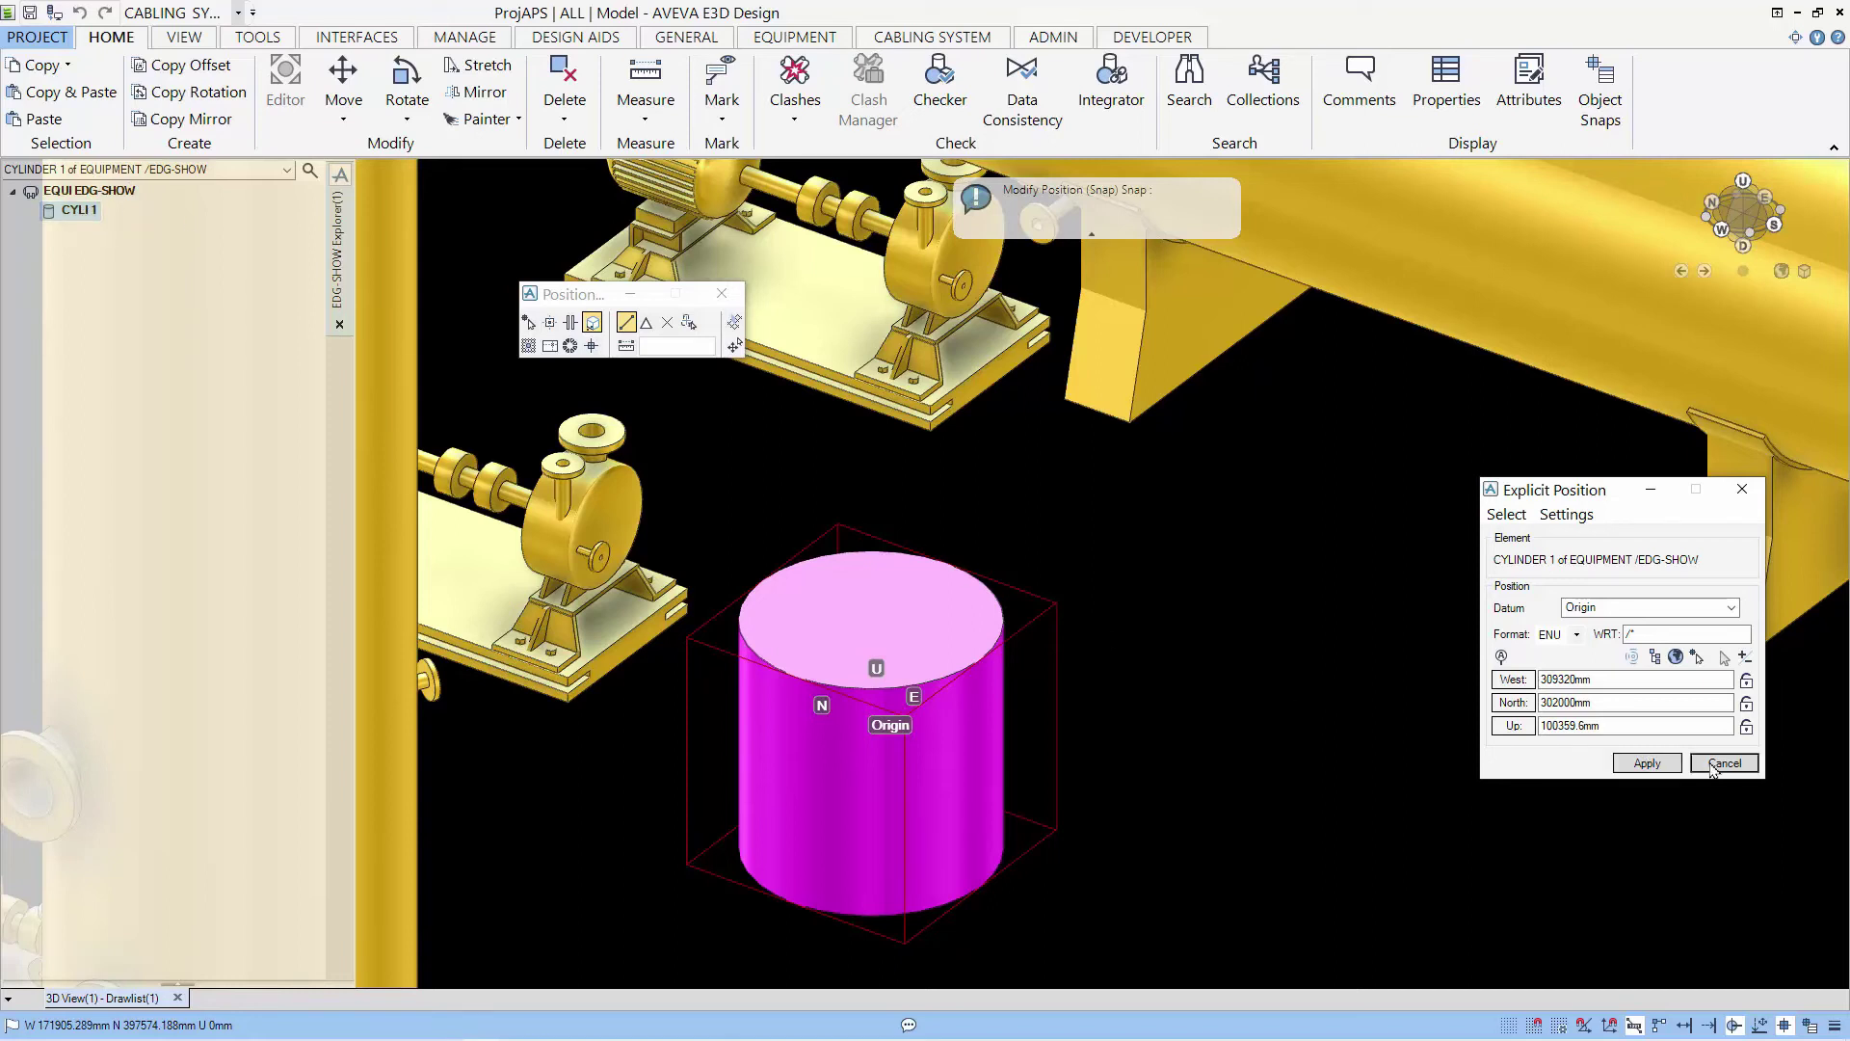
left_click(122, 191)
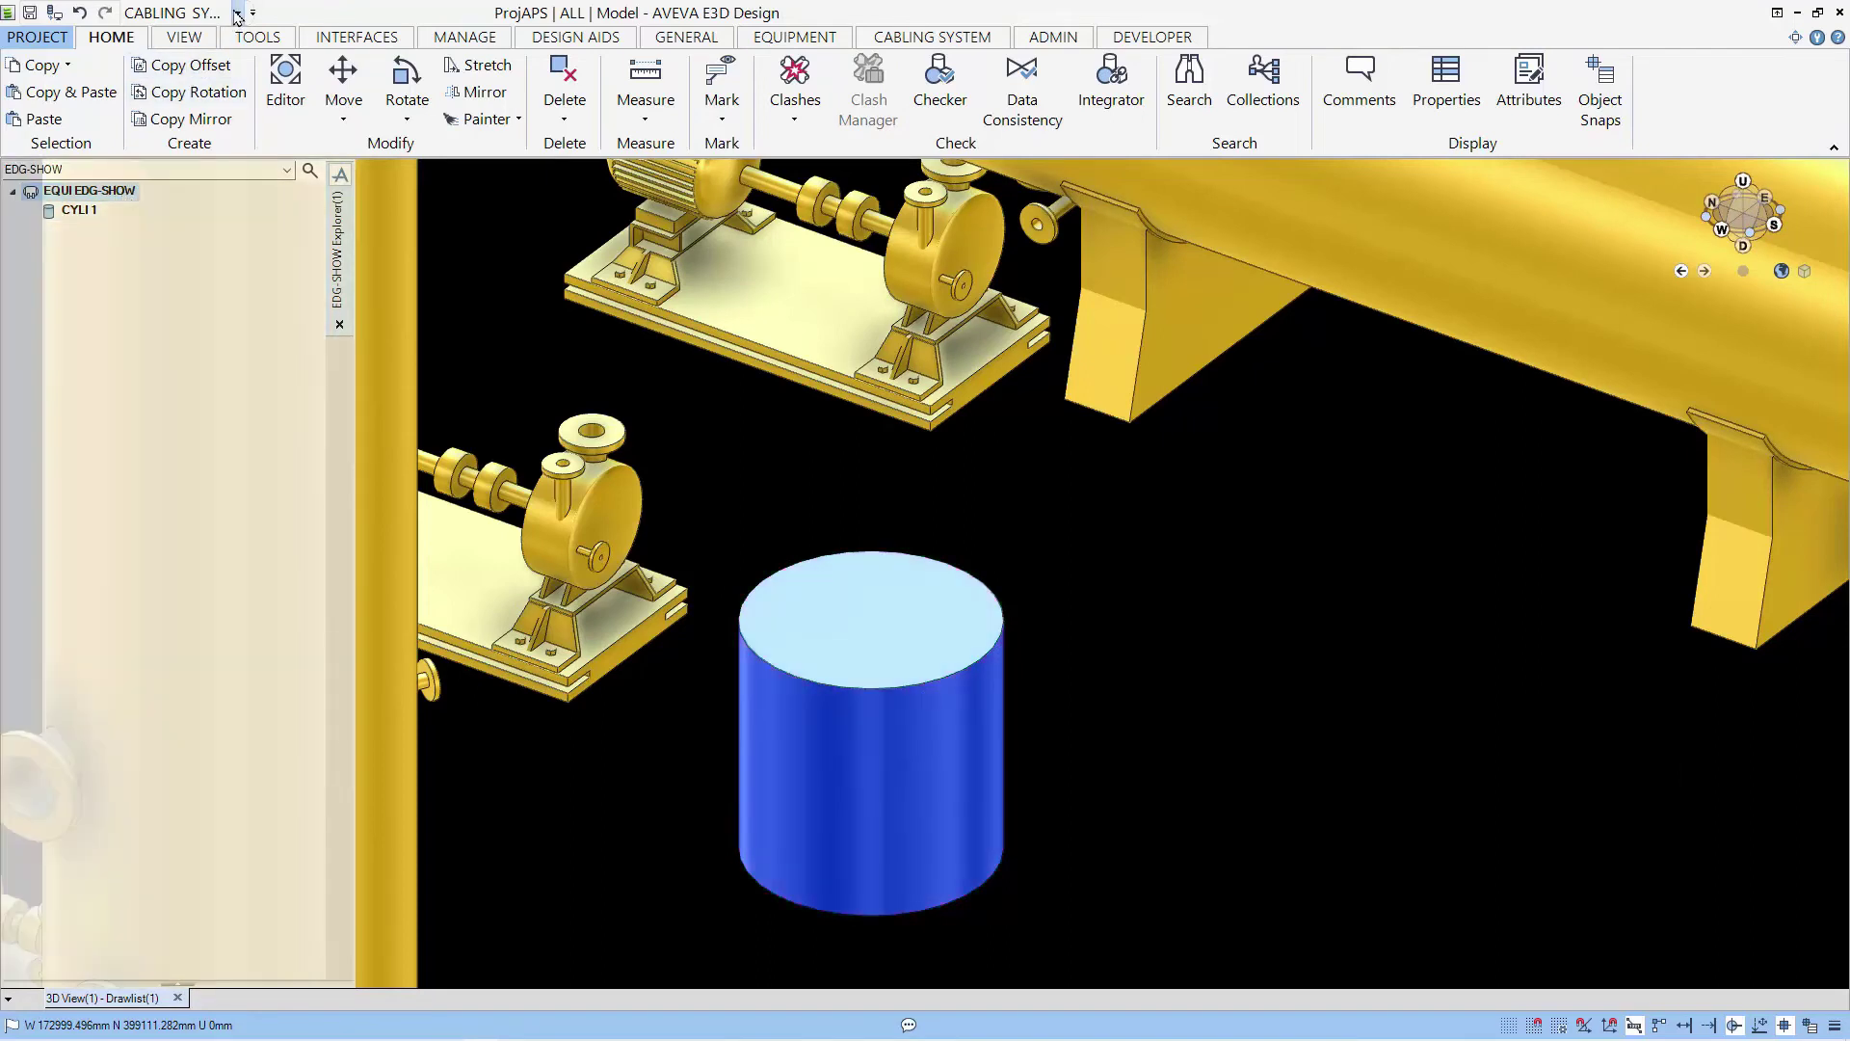
Switch the discipline to Equipment
left_click(235, 14)
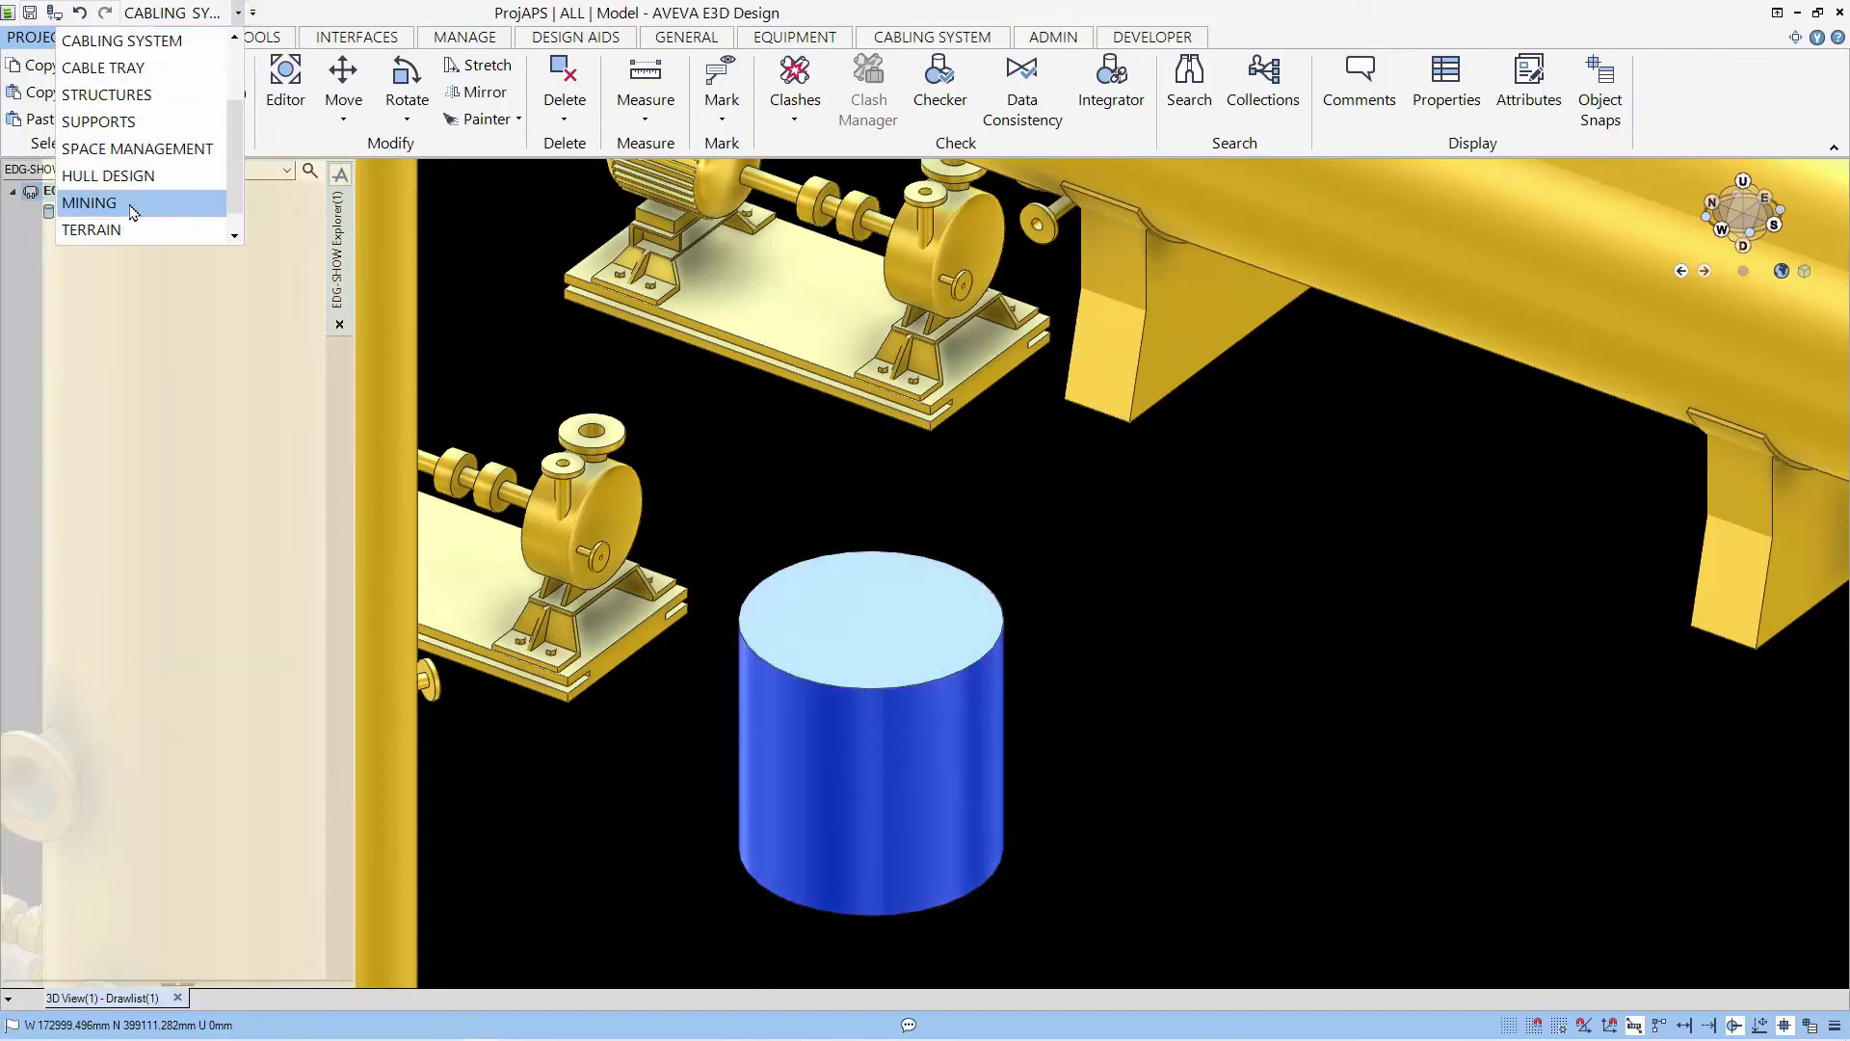
scroll(136, 203, "up", 2)
left_click(136, 67)
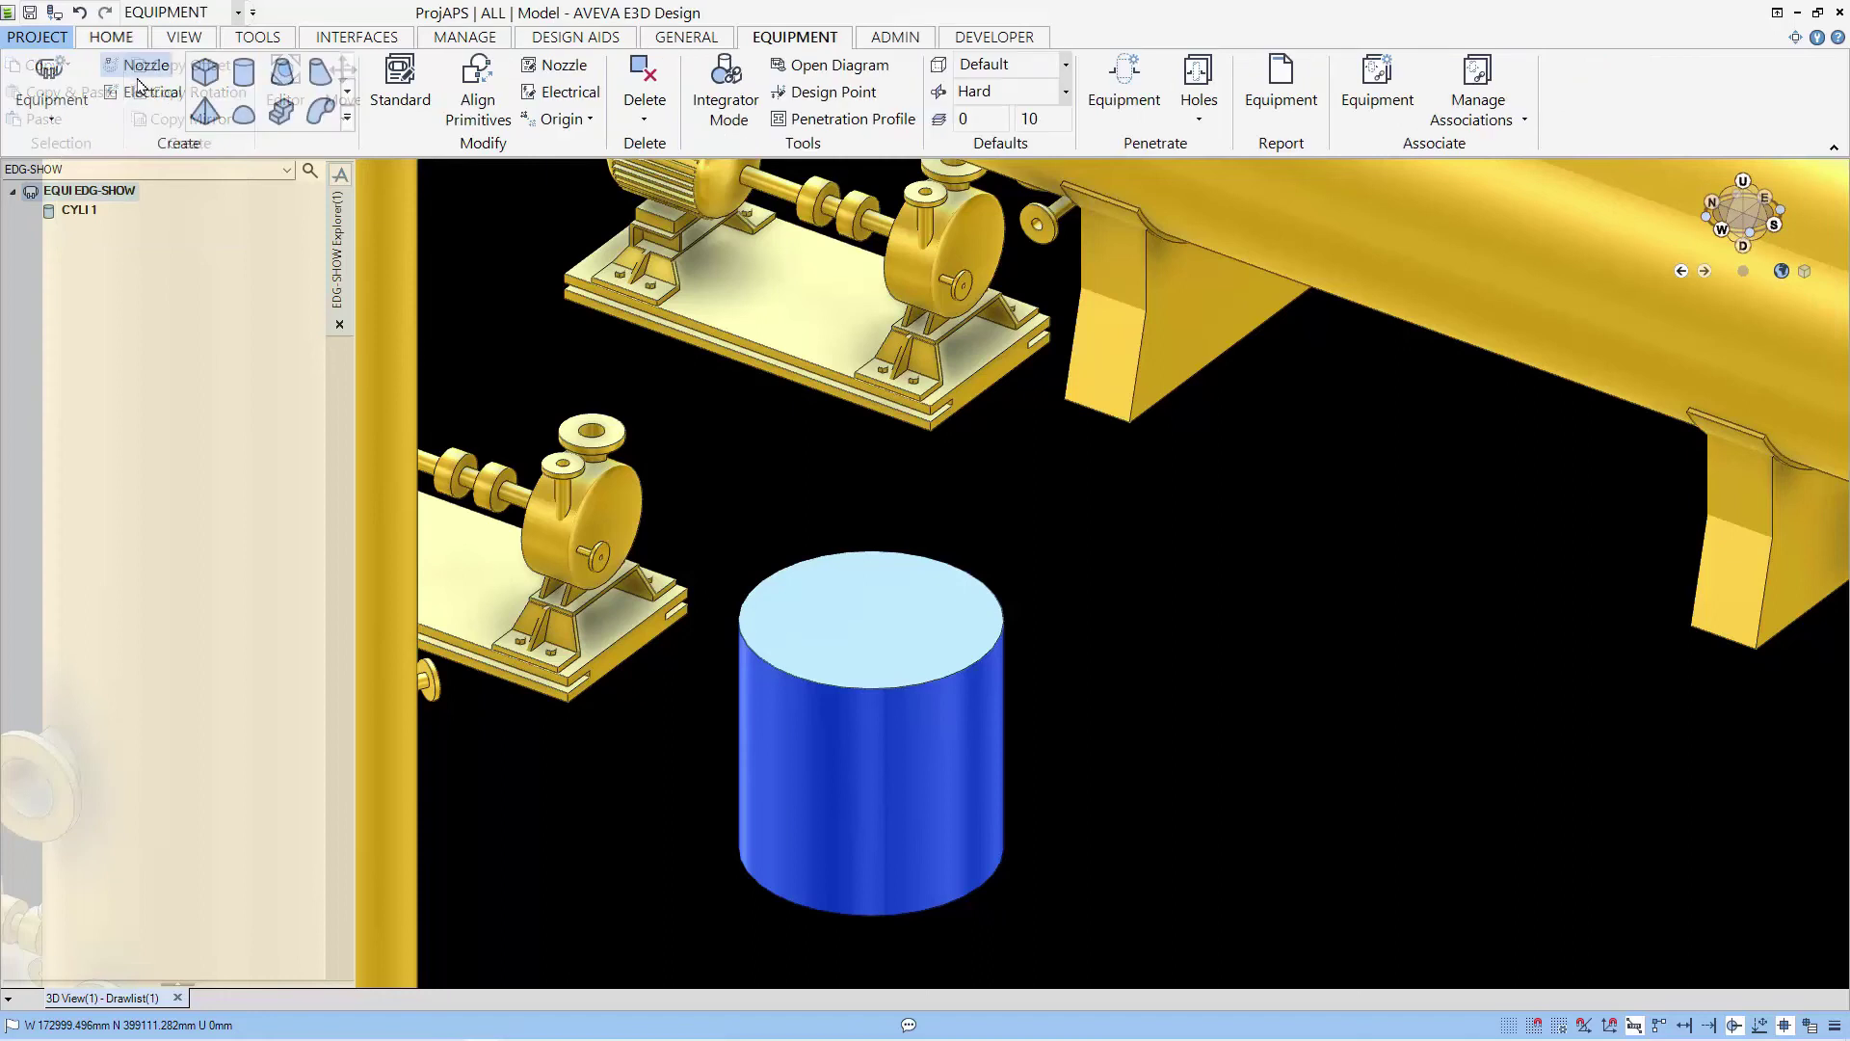
Set the EDG-SHOW origin to the cylinder's bottom point via Equipment ID Point and confirm
left_click(550, 124)
left_click(583, 145)
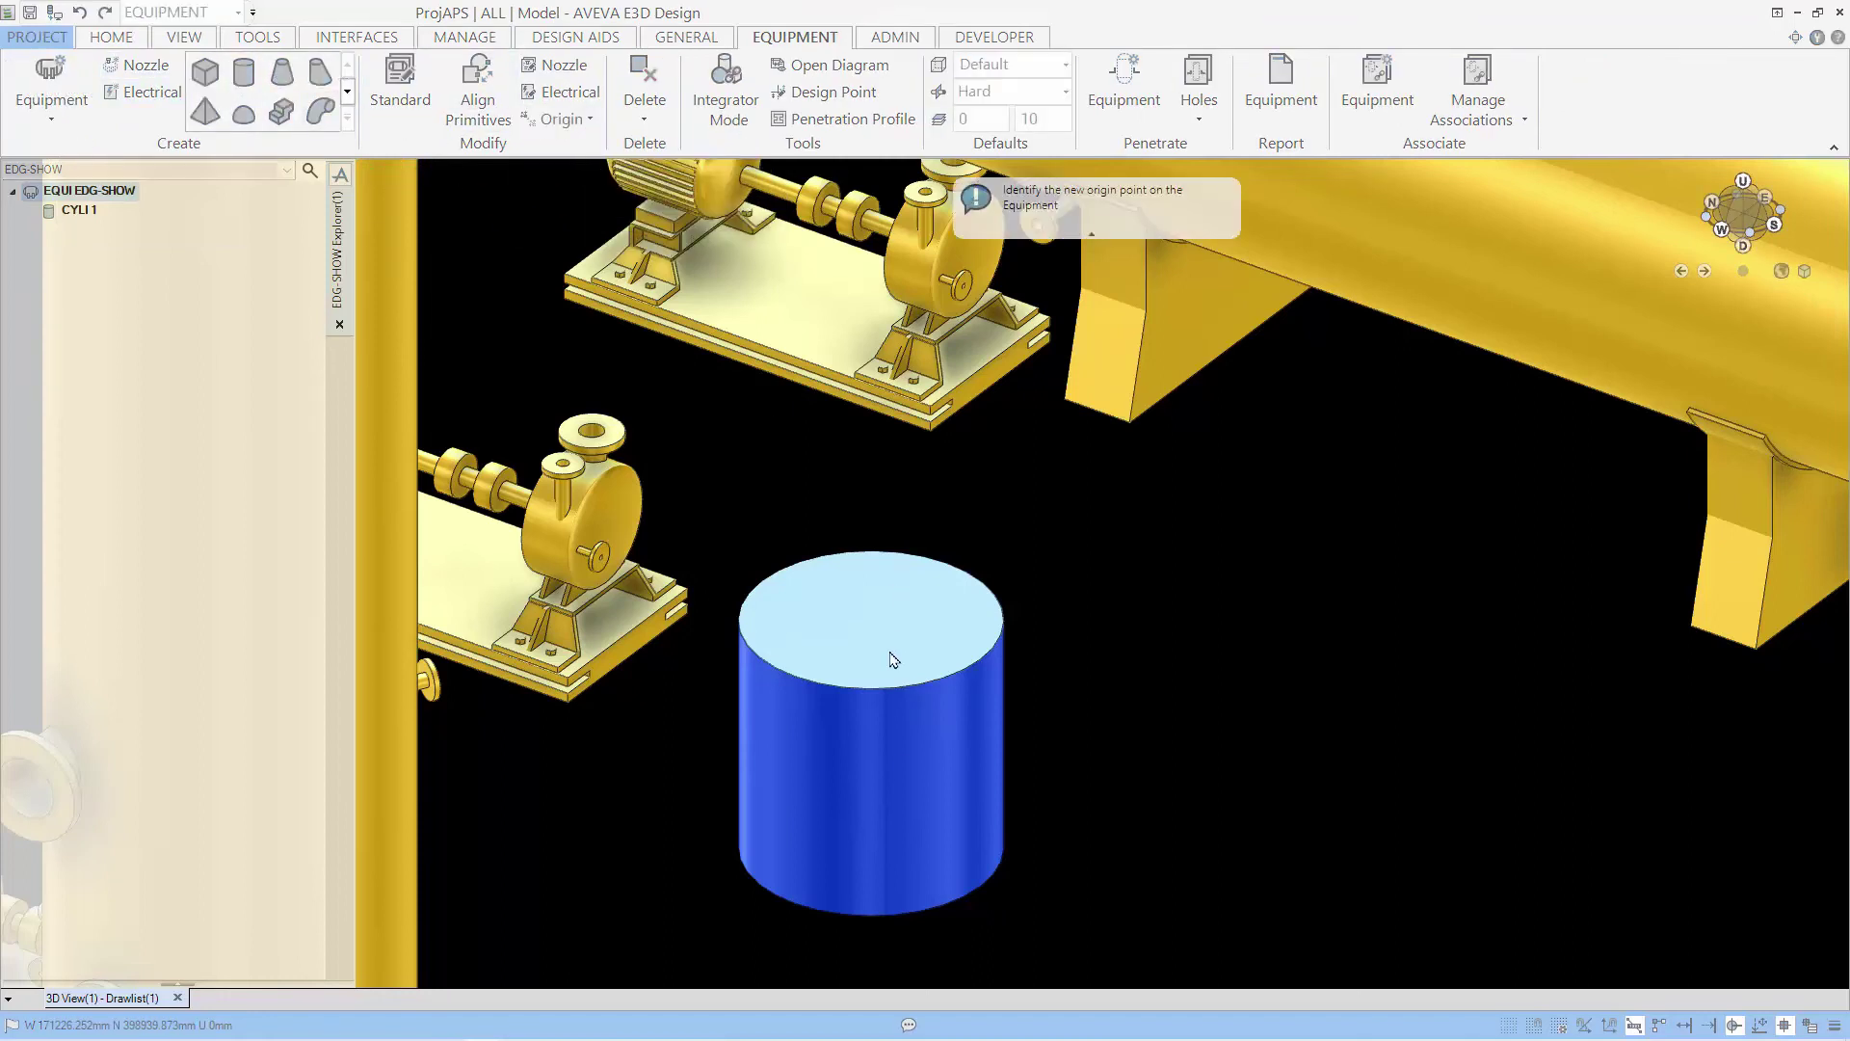
left_click(870, 851)
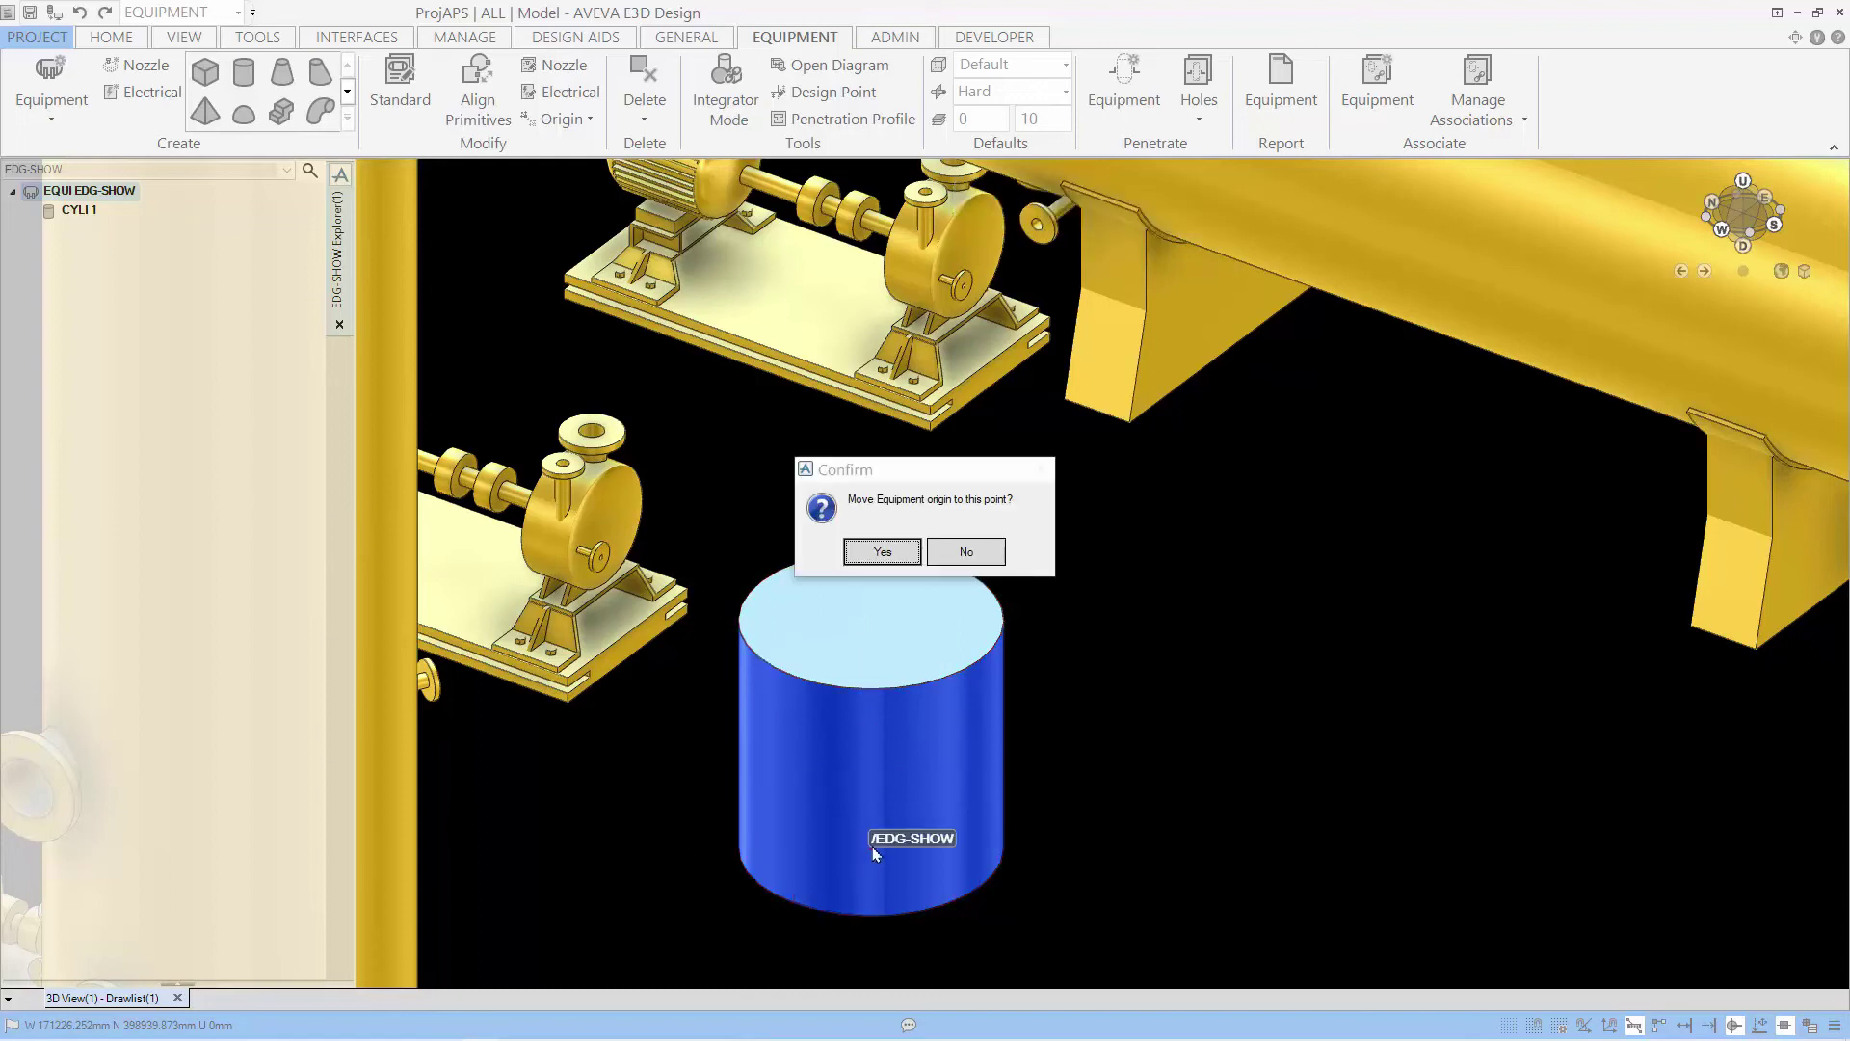
left_click(882, 552)
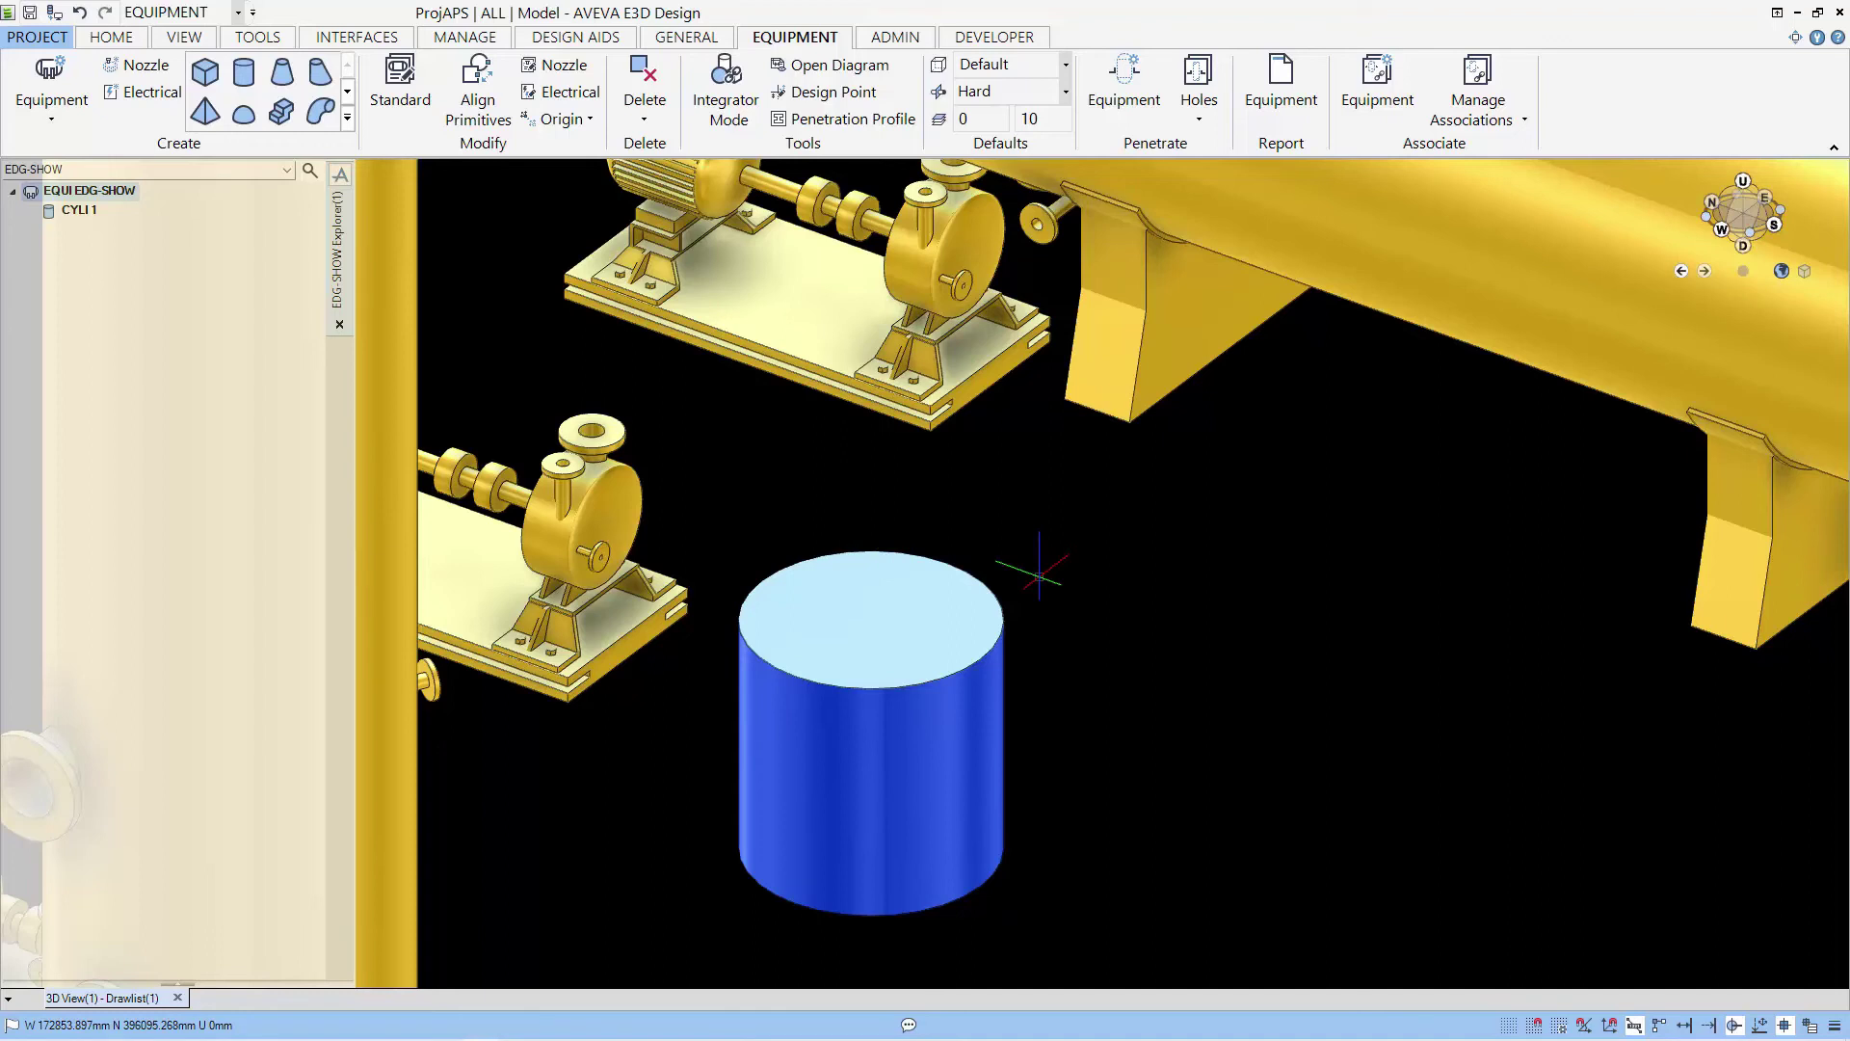
Start an offset move of EDG-SHOW and drag the Position By dialog aside
left_click(113, 42)
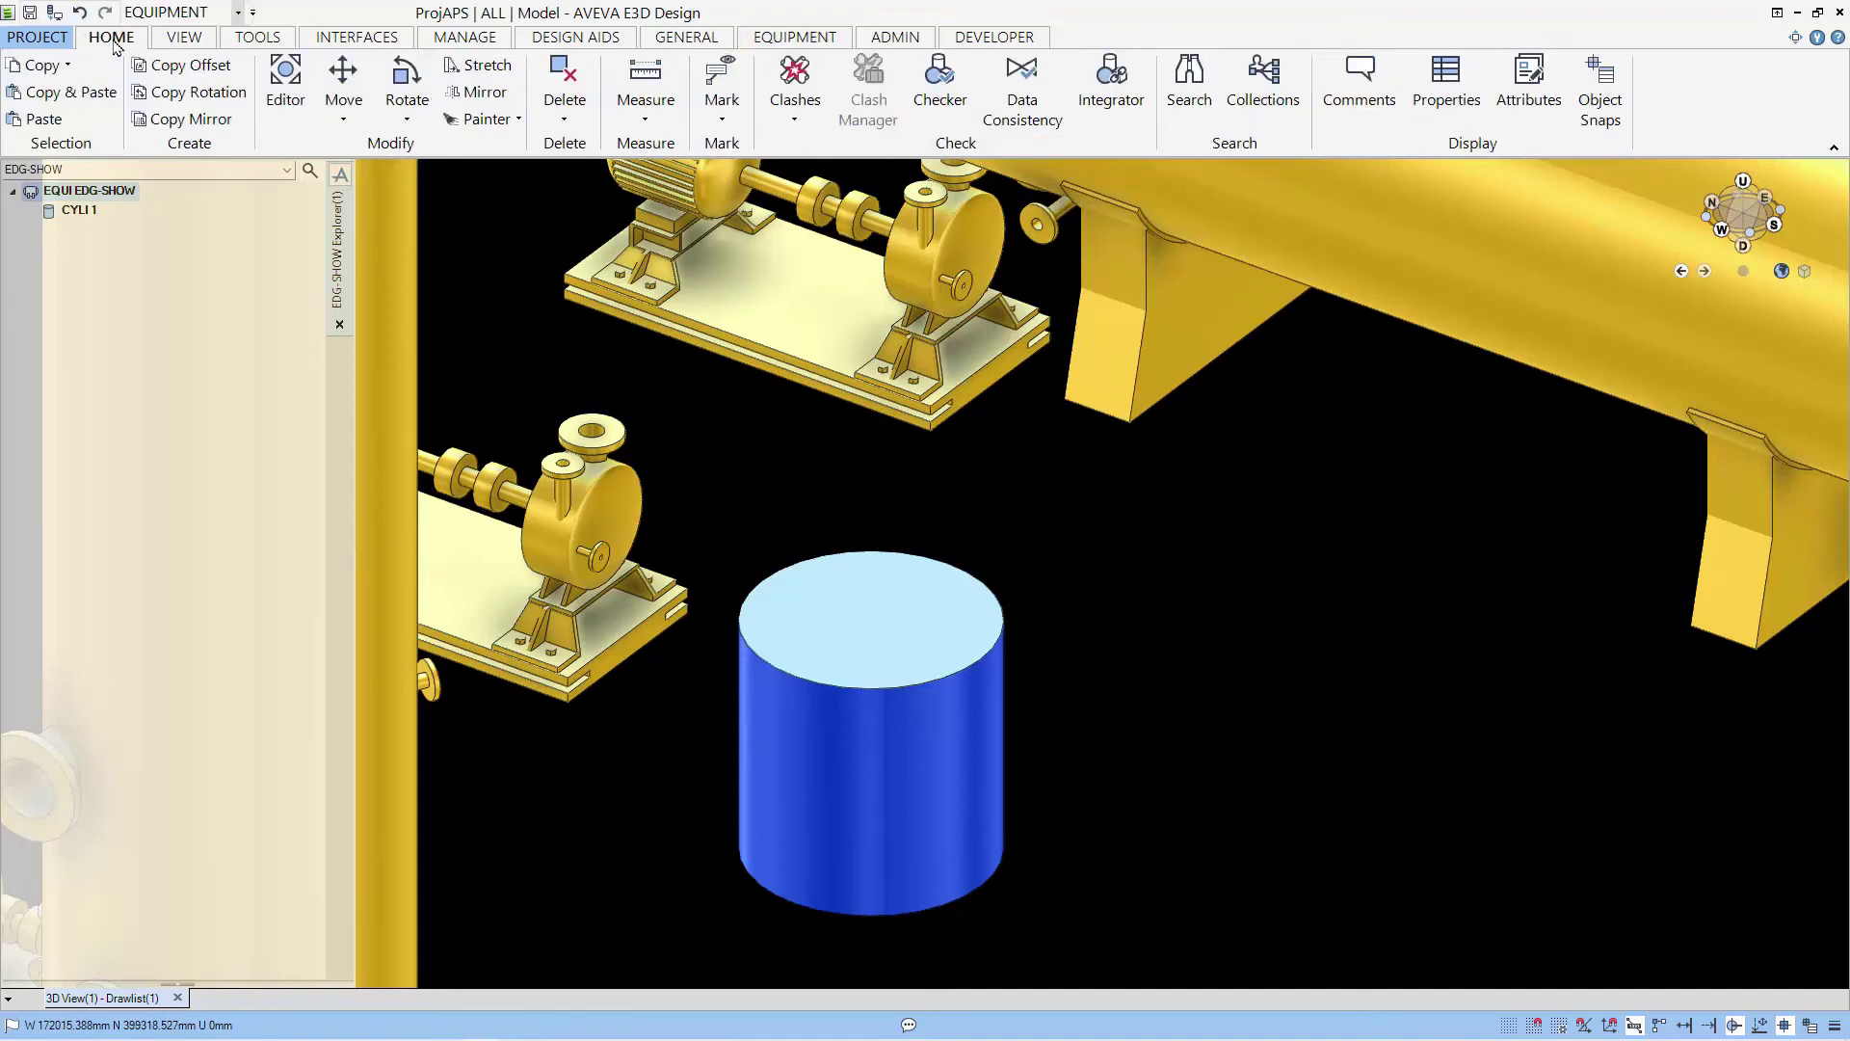
left_click(345, 120)
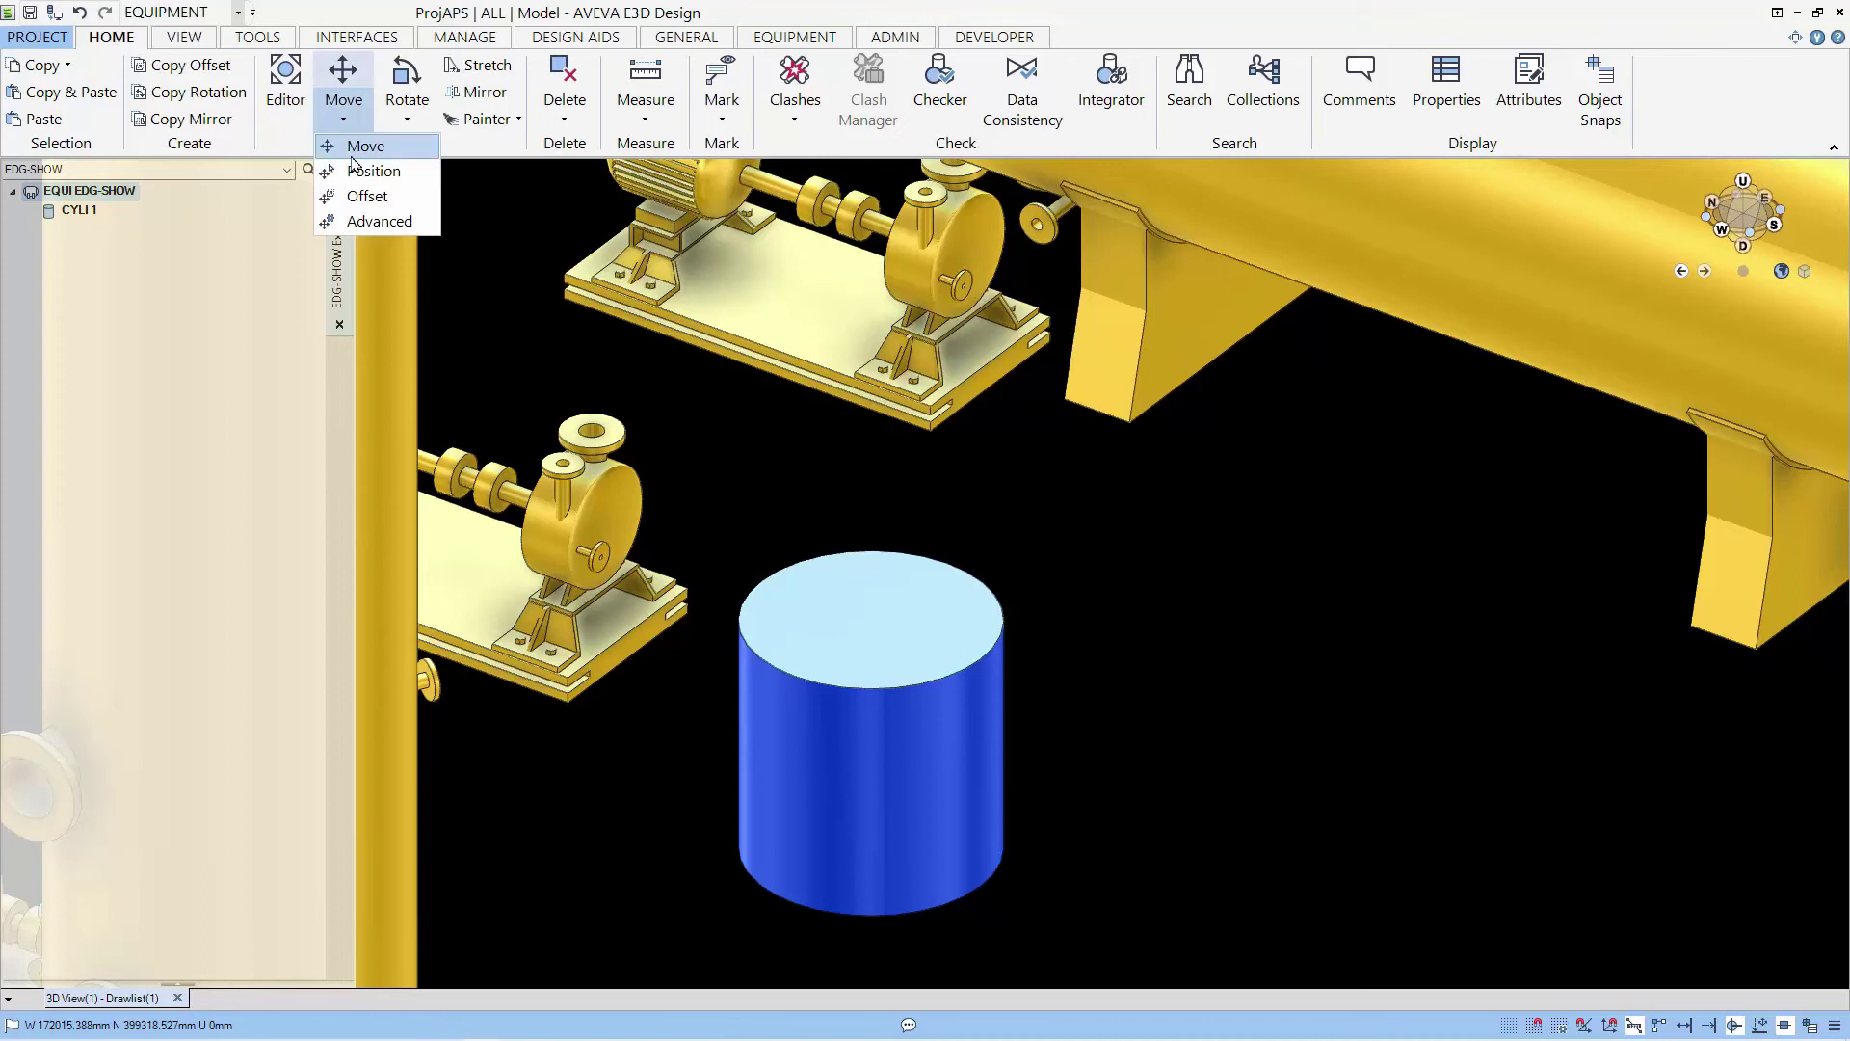
left_click(366, 196)
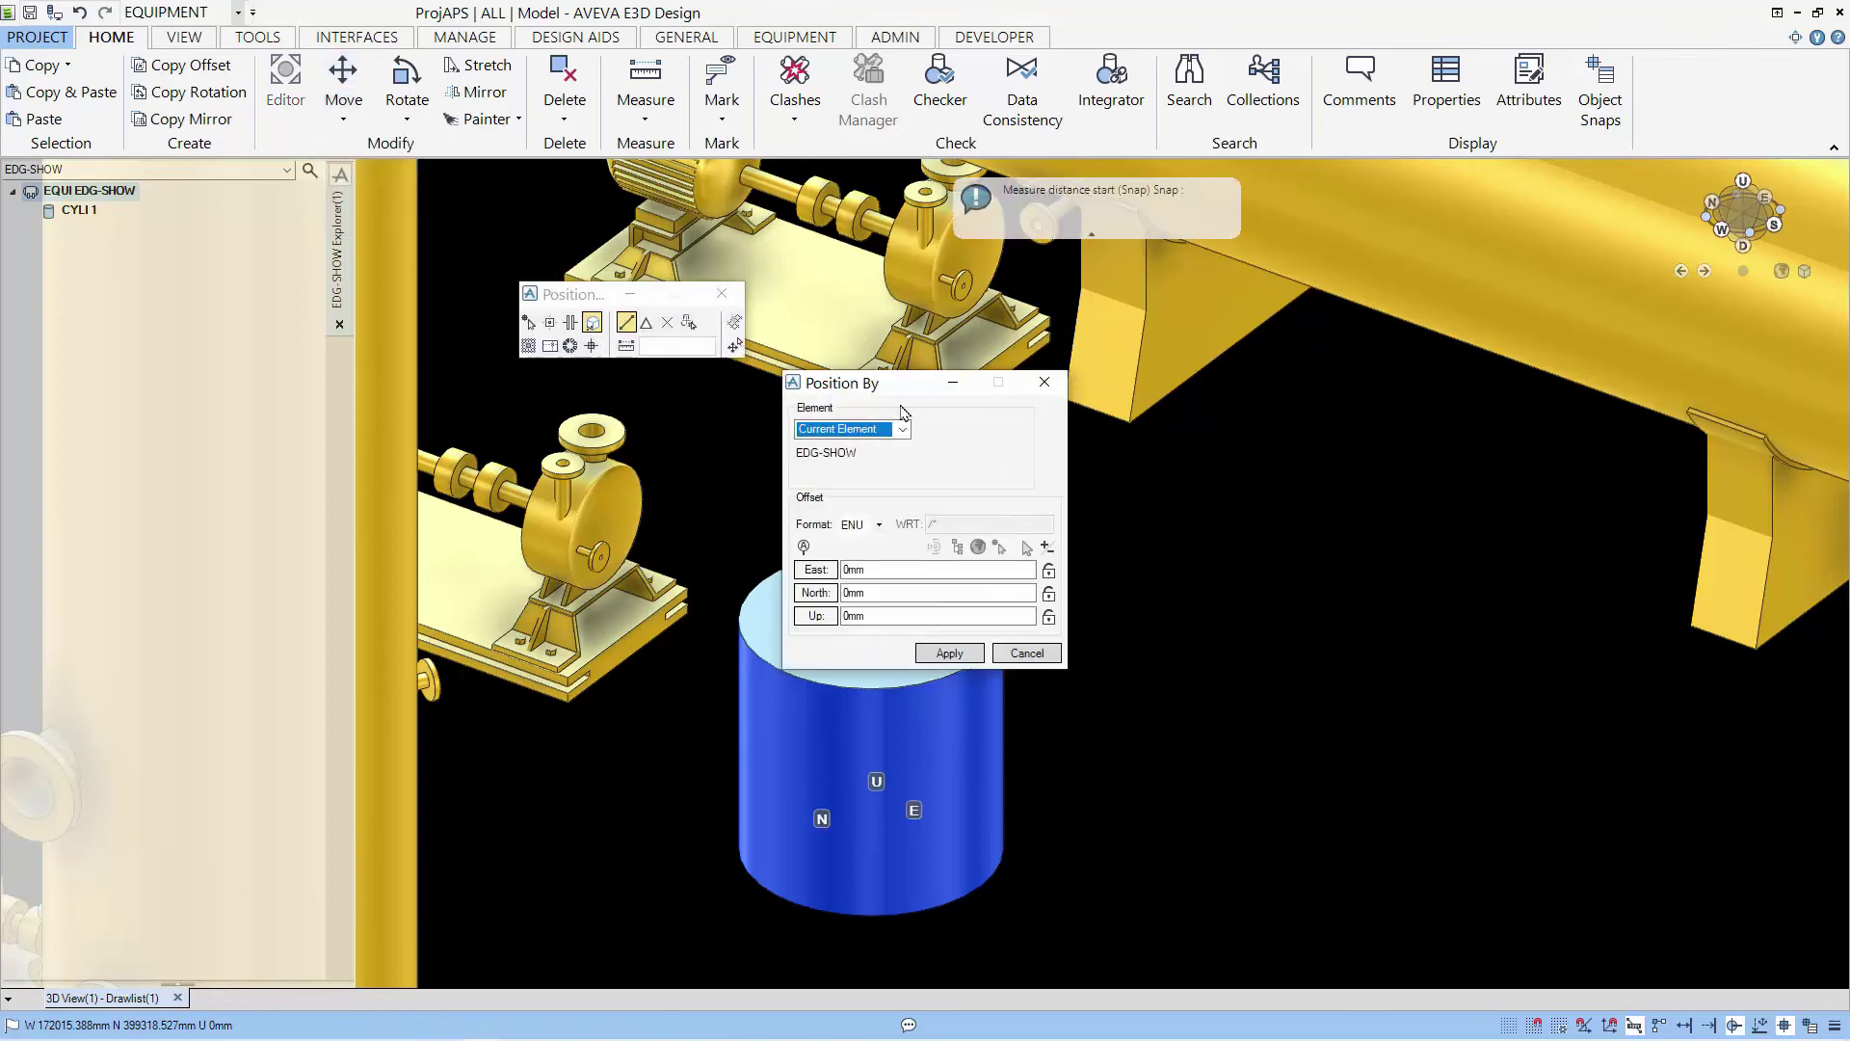
left_click_drag(826, 384, 1337, 415)
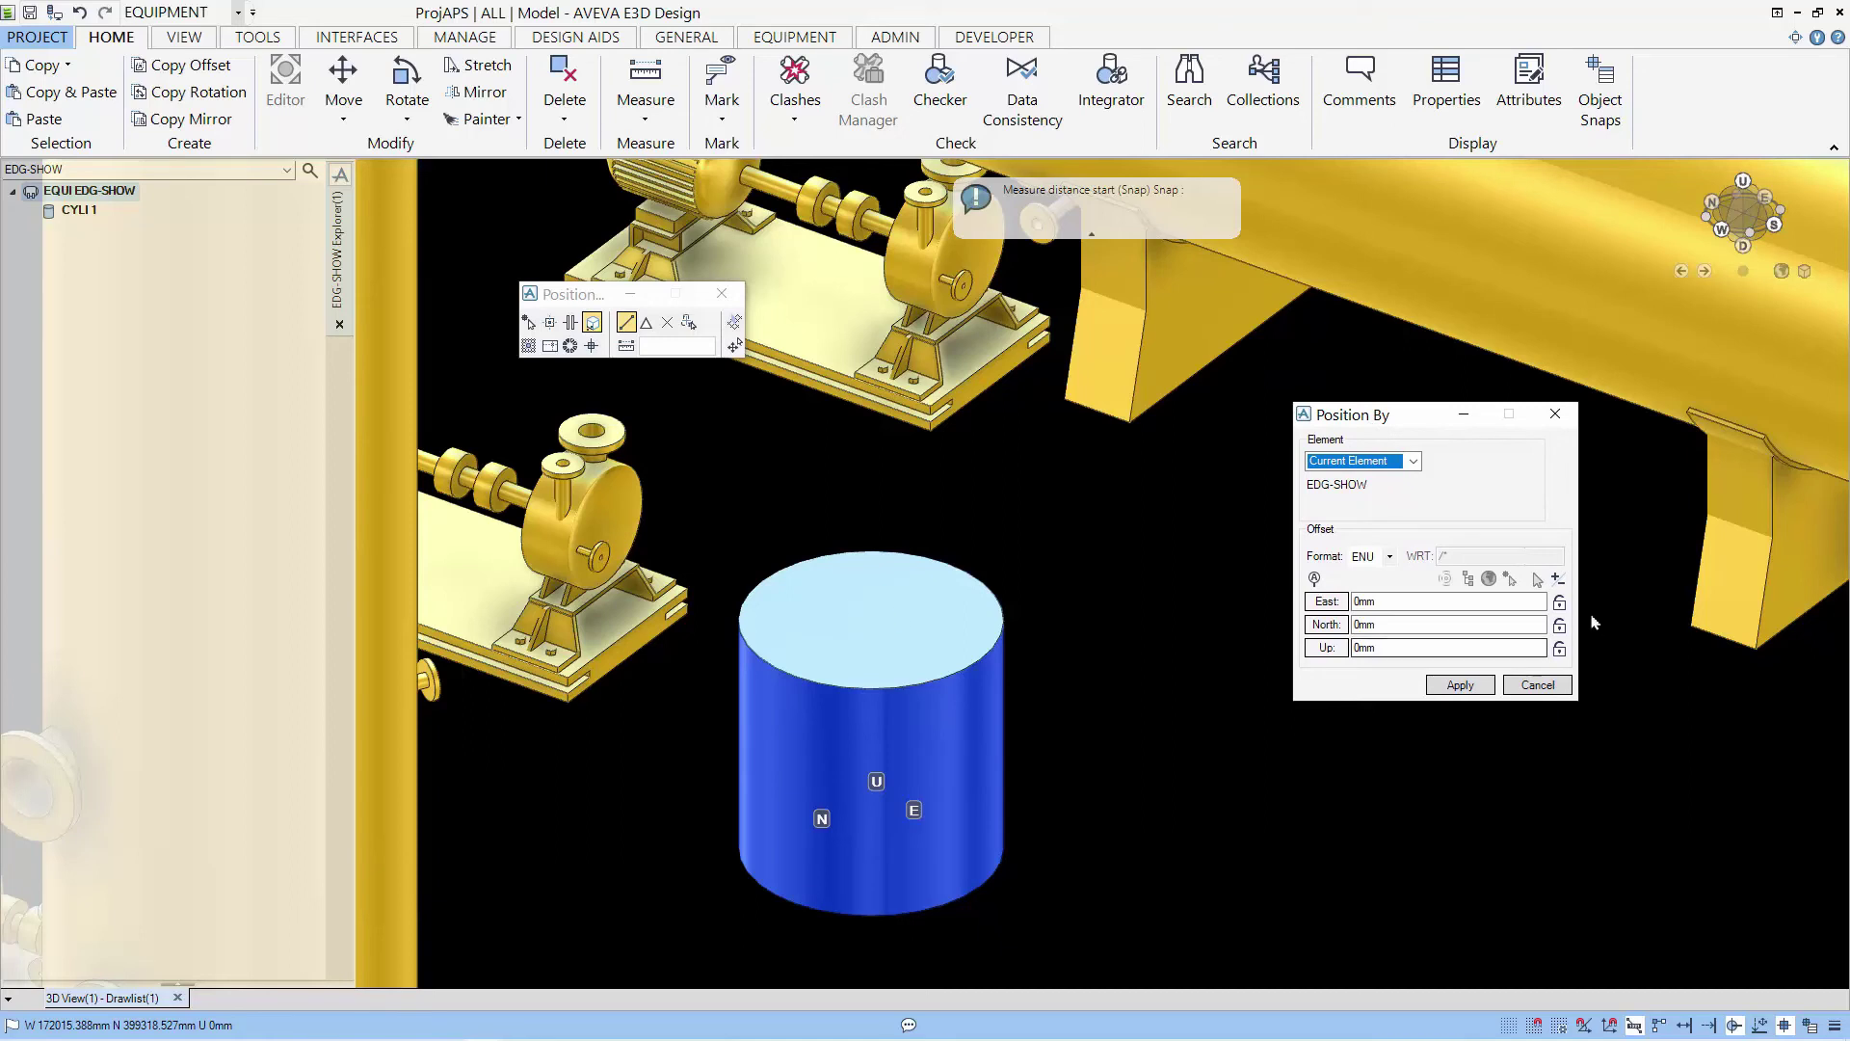
Lock the East and North offsets and measure an Up offset of 7.81mm
left_click(1560, 625)
left_click(1560, 602)
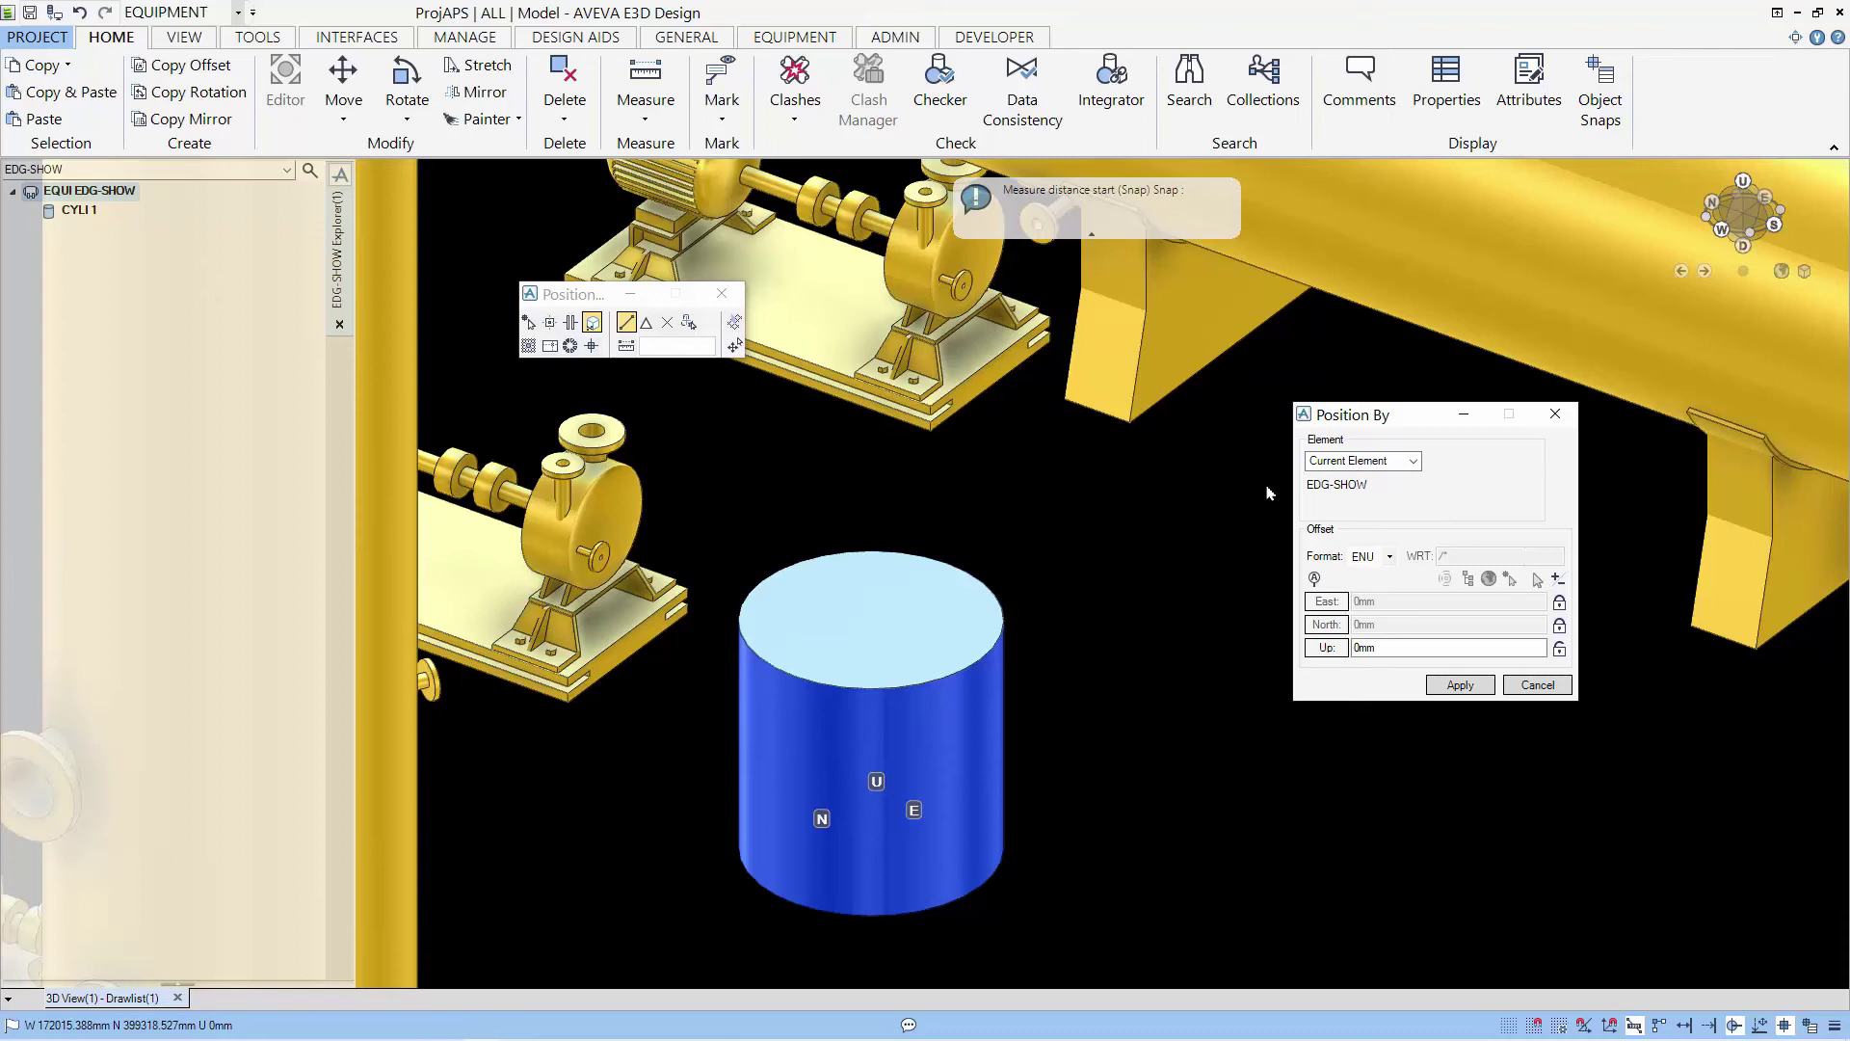
left_click(1776, 231)
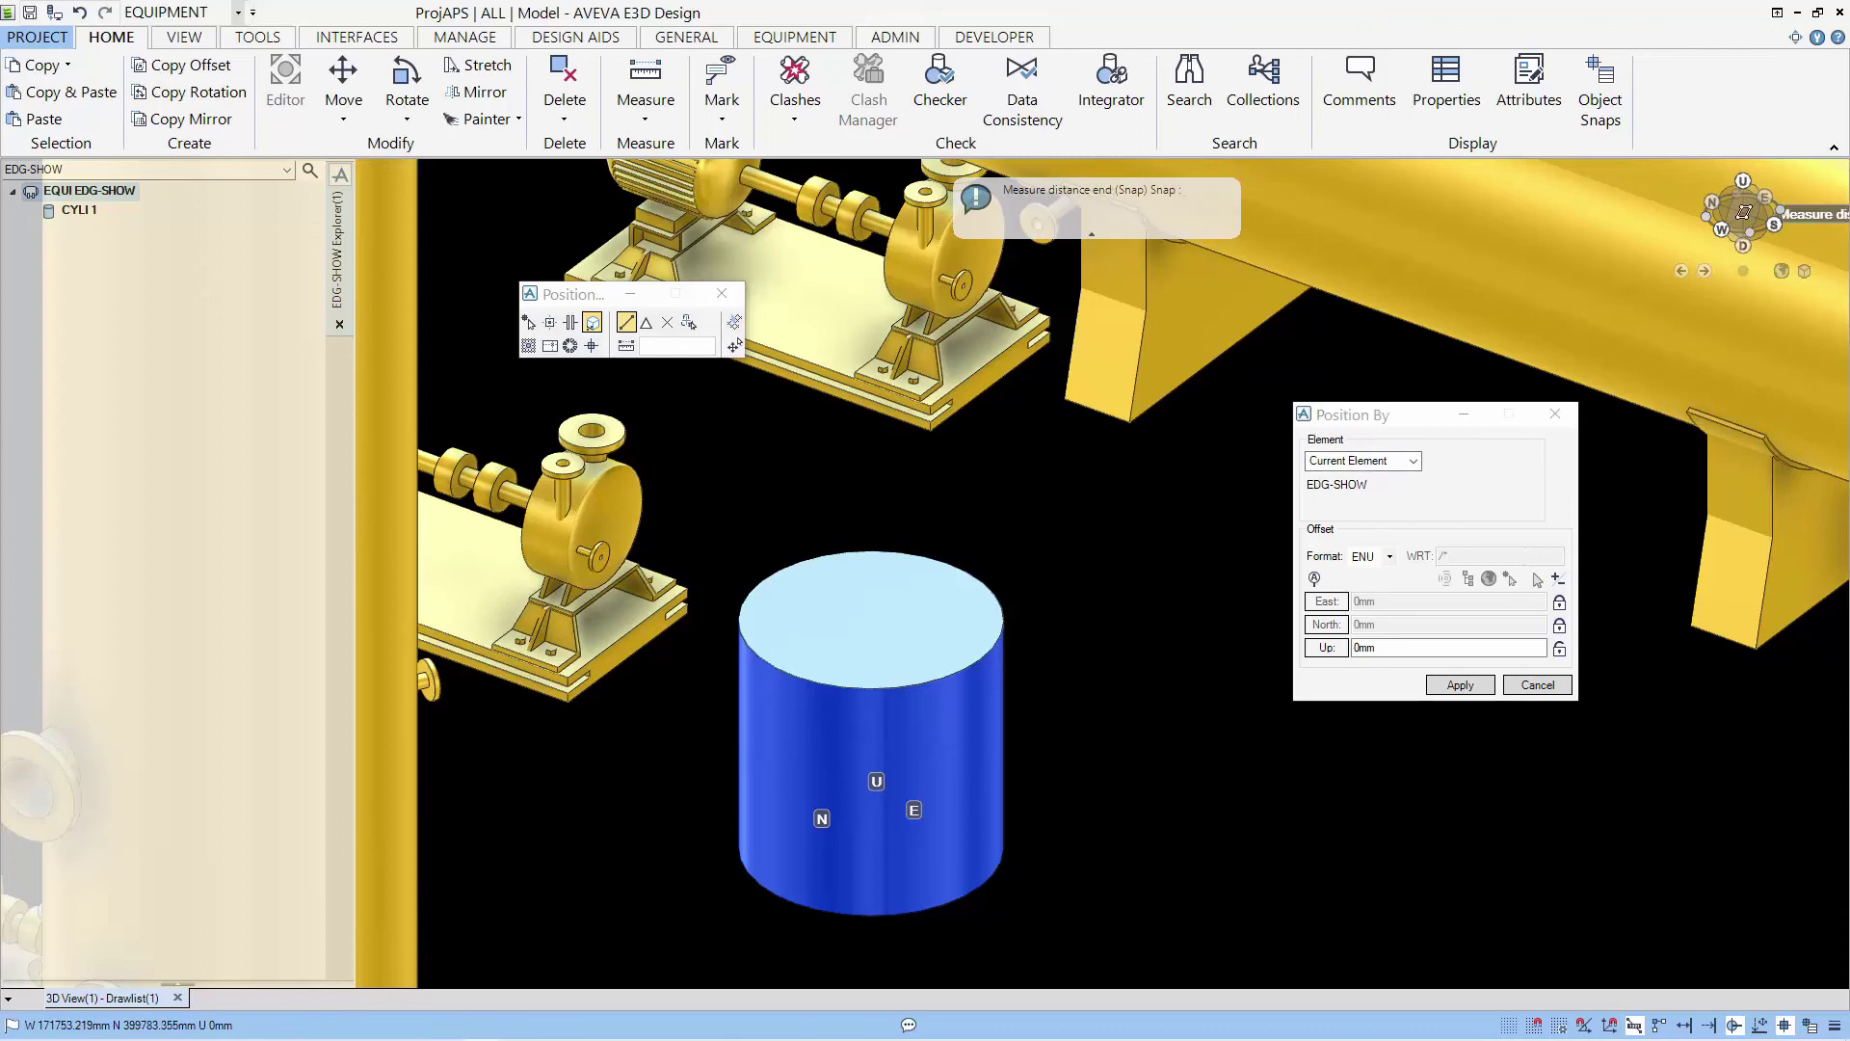
left_click(1745, 212)
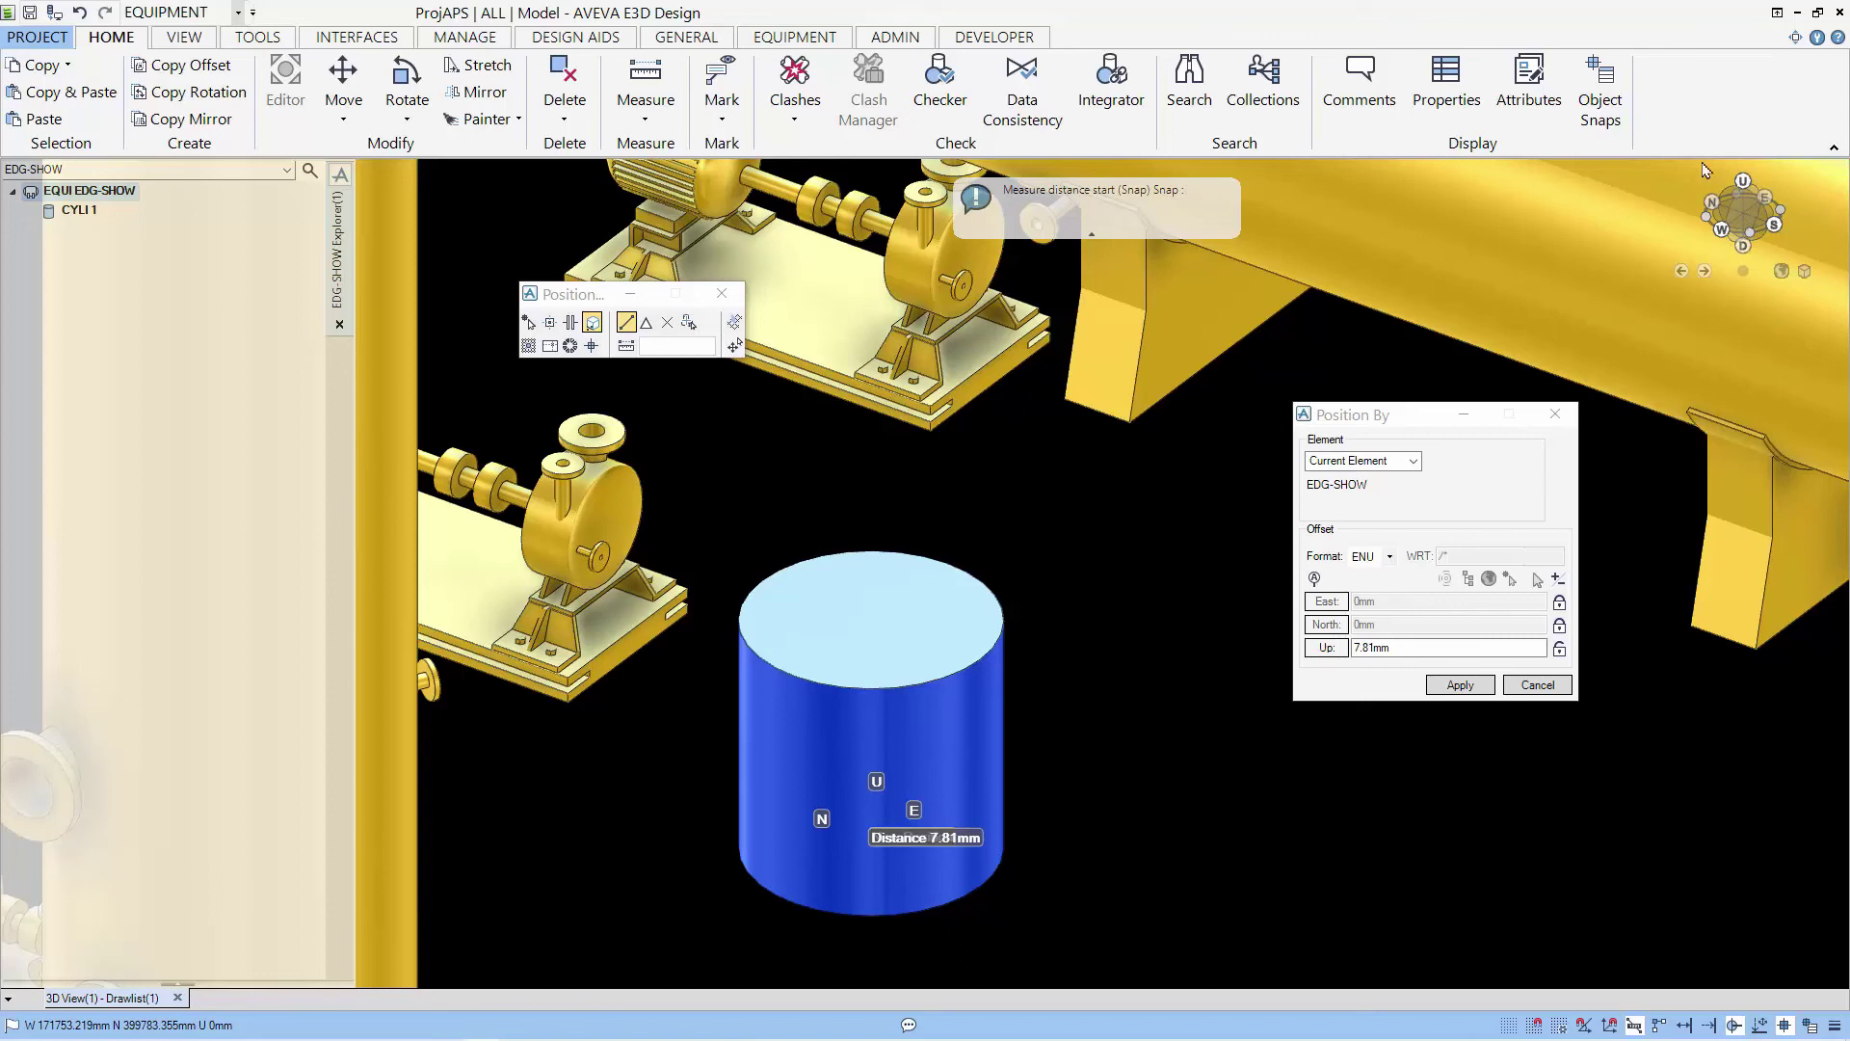
Turn the view to look North and bring the blue equipment toward the centre
right_click(1049, 472)
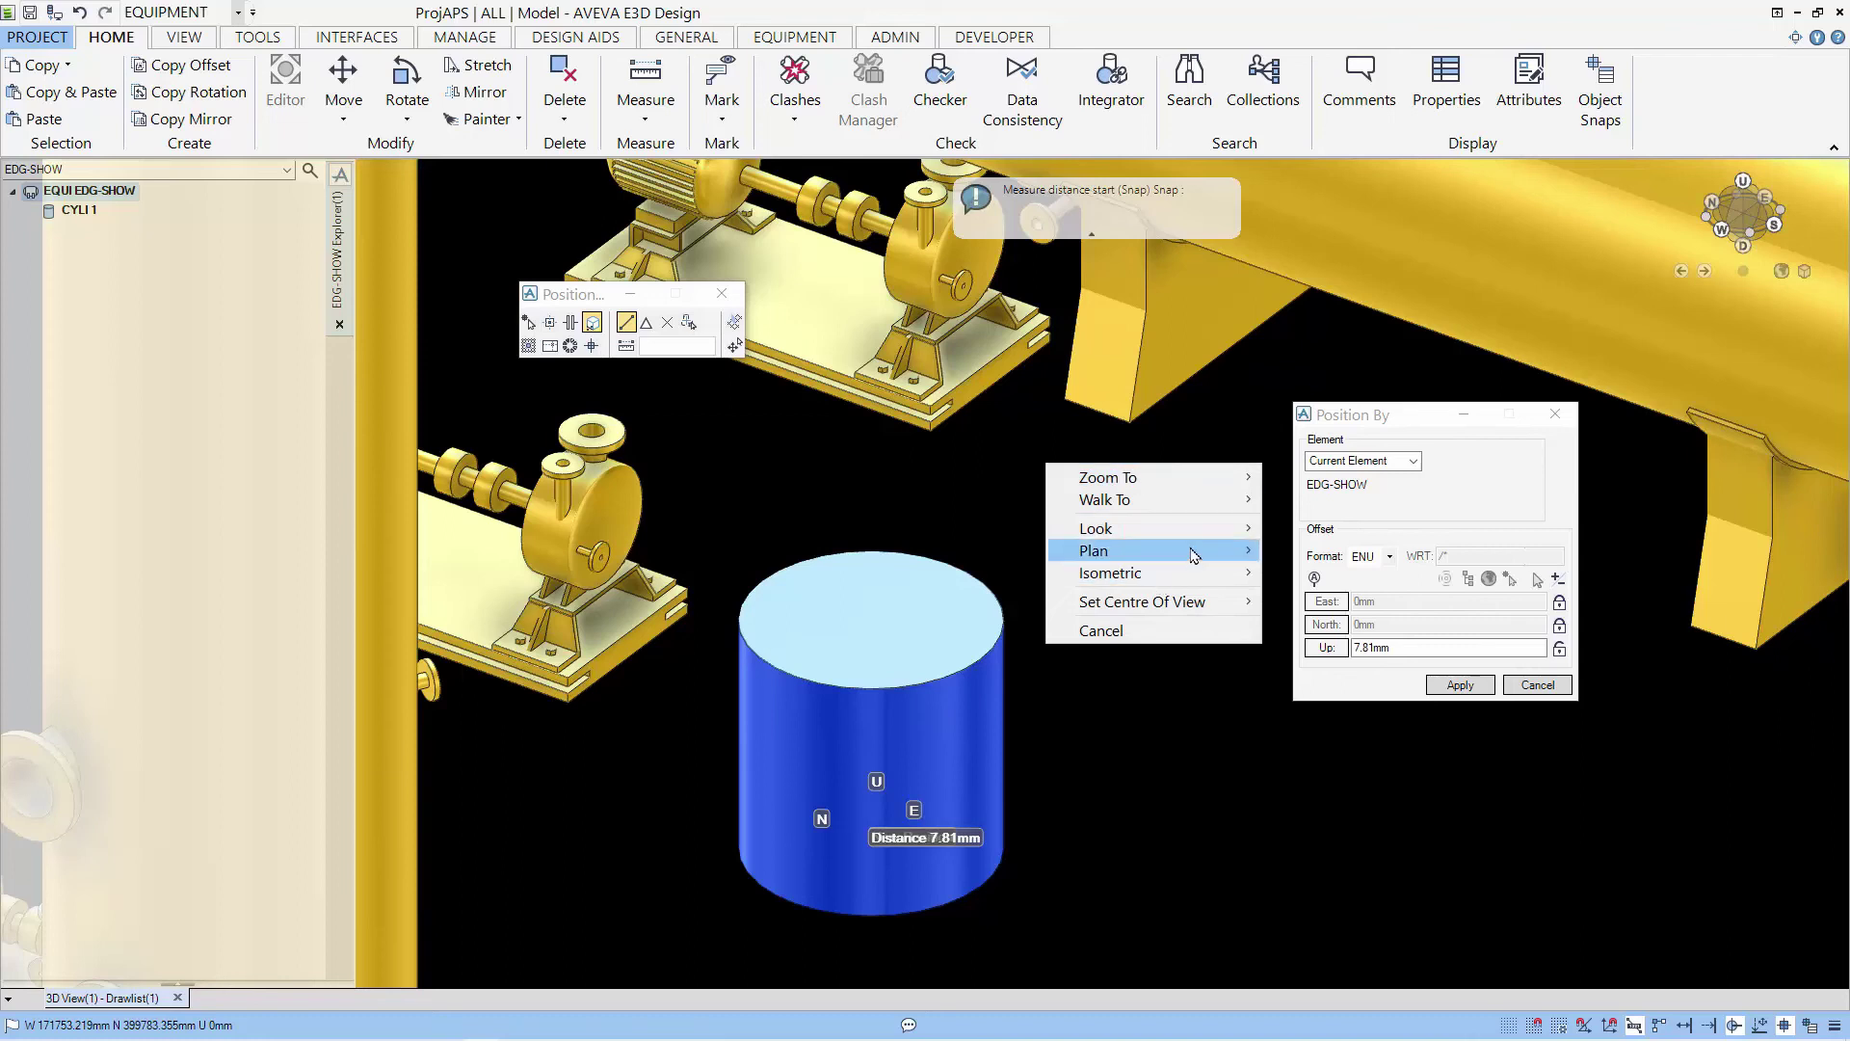
mouse_move(1204, 536)
left_click(1306, 529)
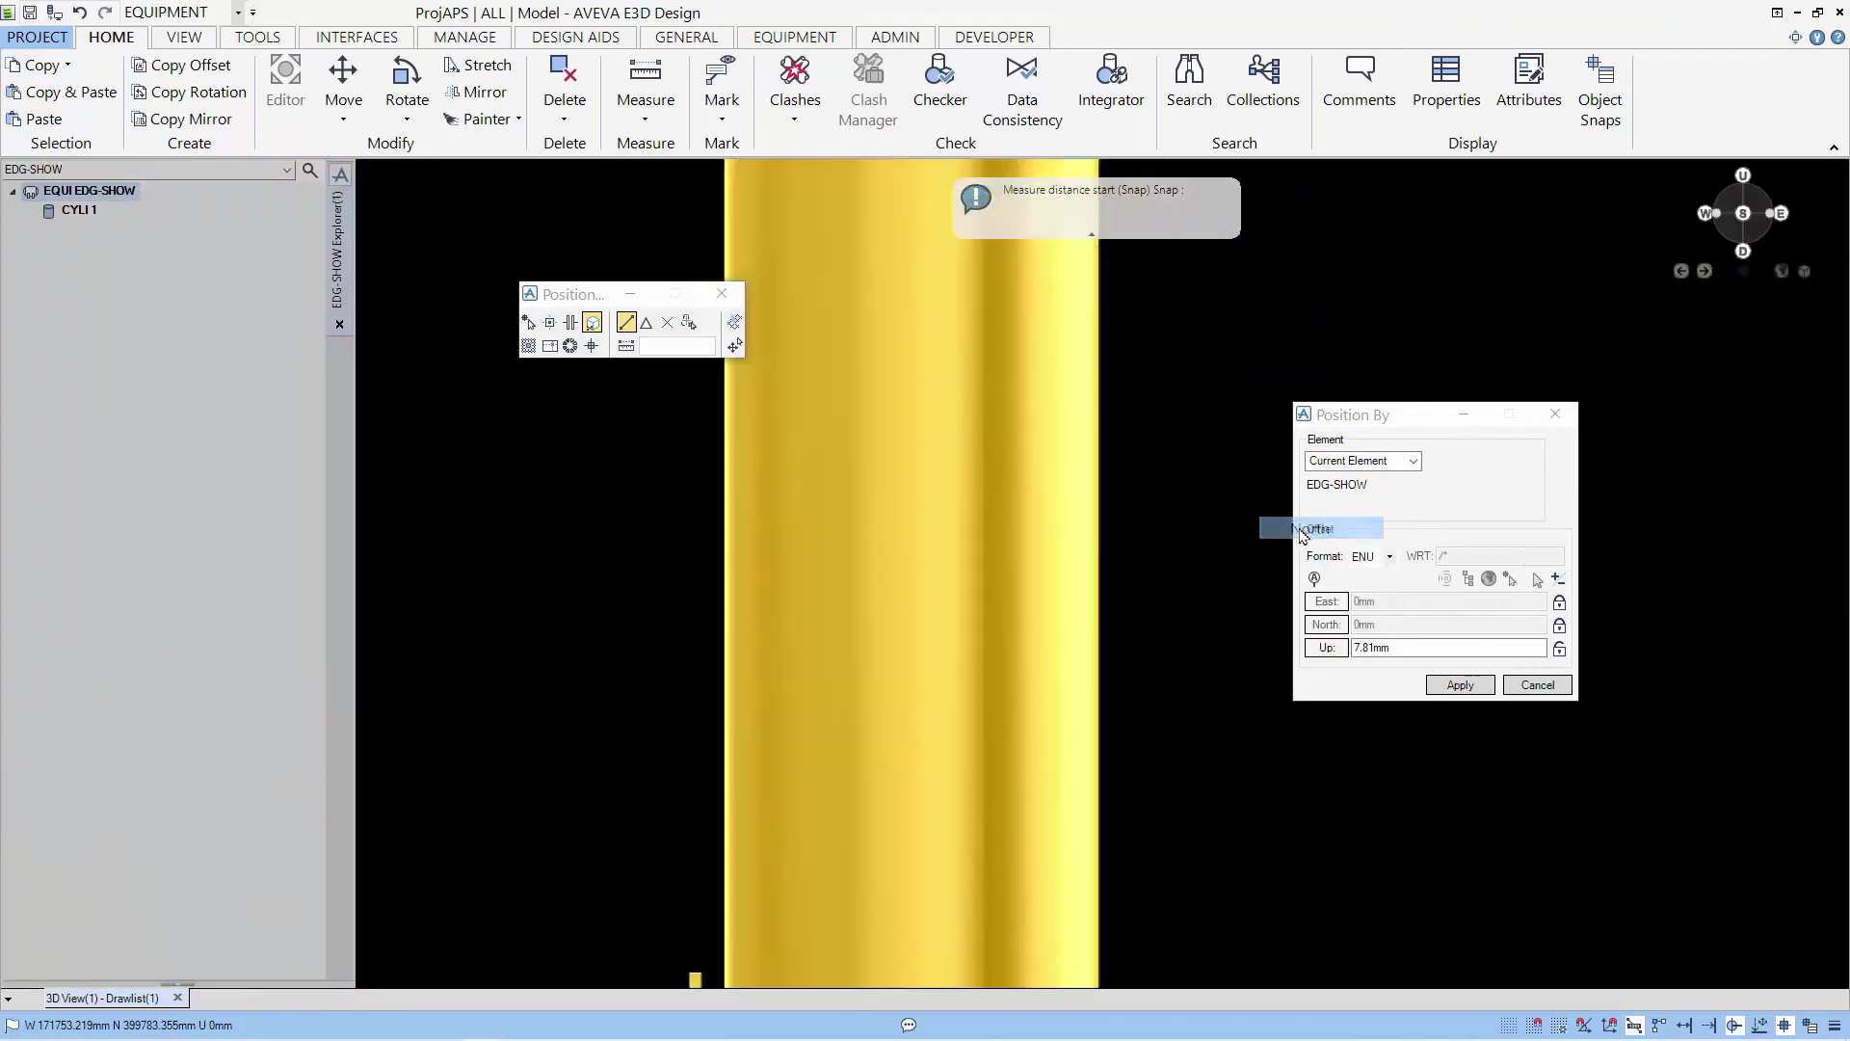
scroll(1116, 688, "down", 3)
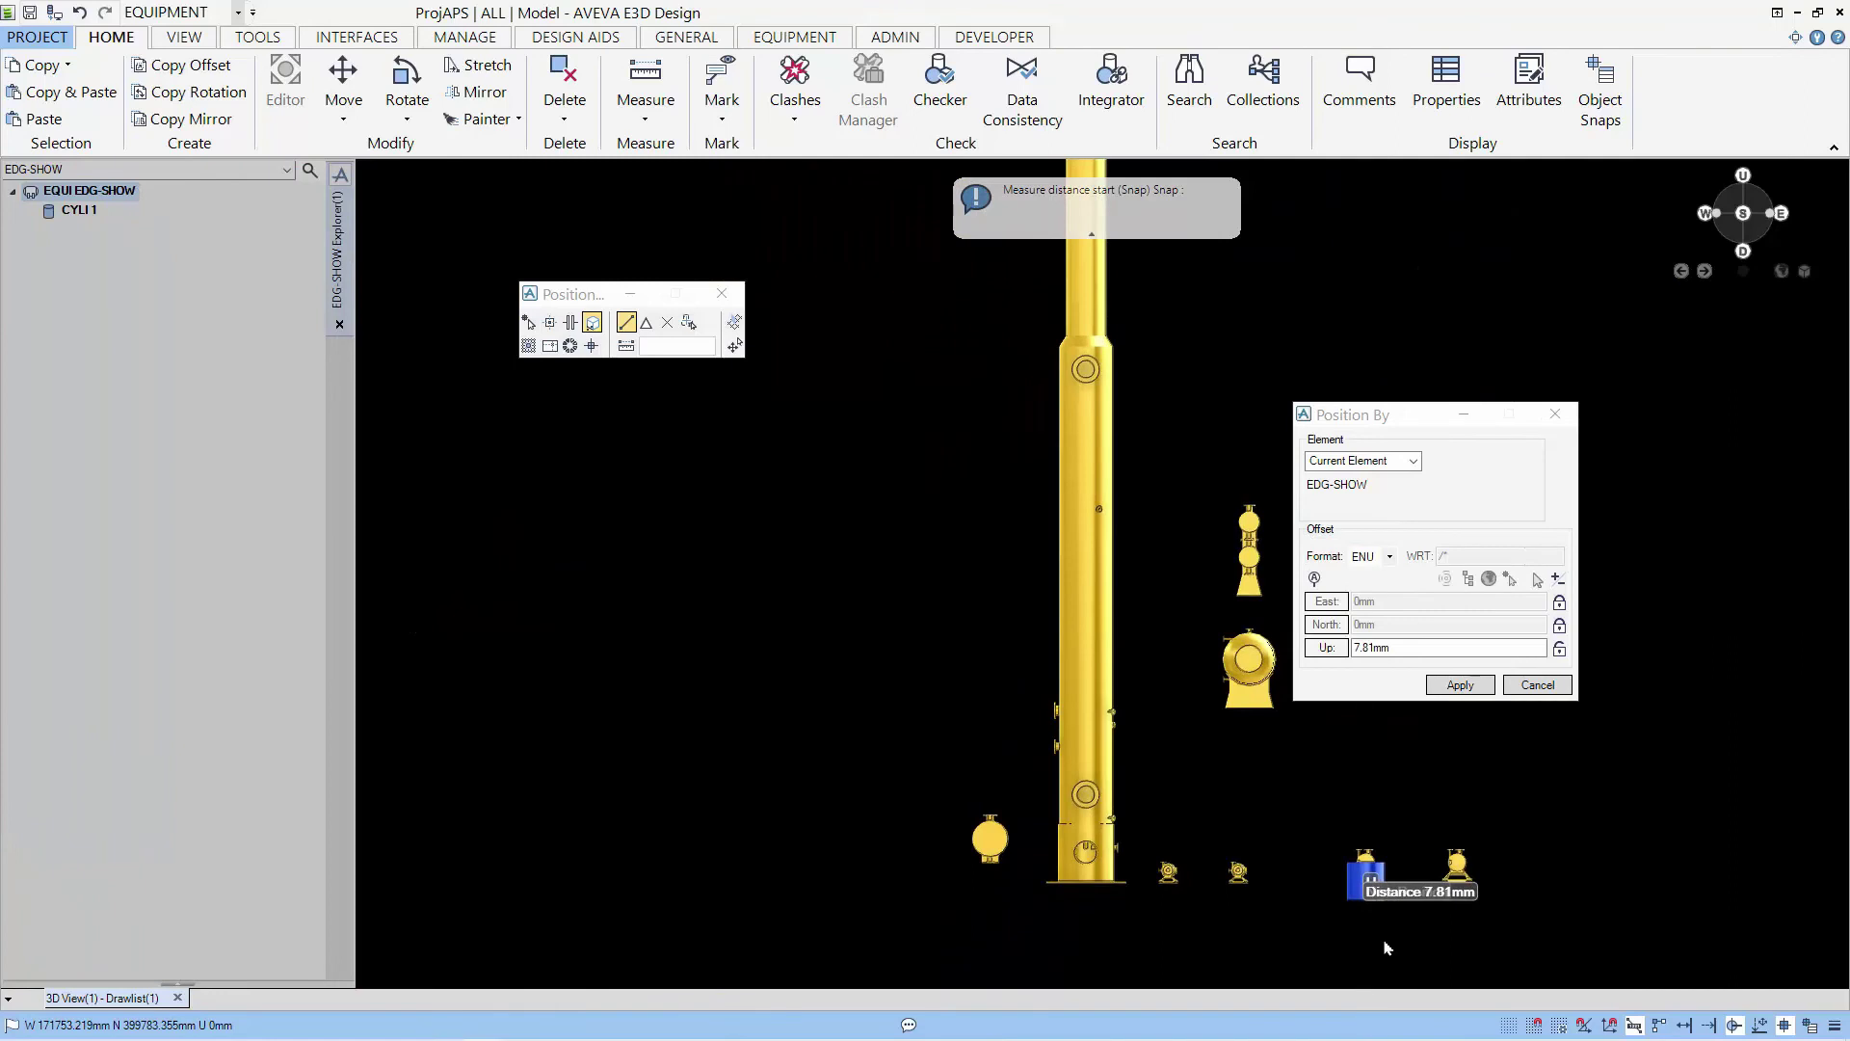
middle_click_drag(1387, 947, 1148, 648)
scroll(1148, 647, "up", 5)
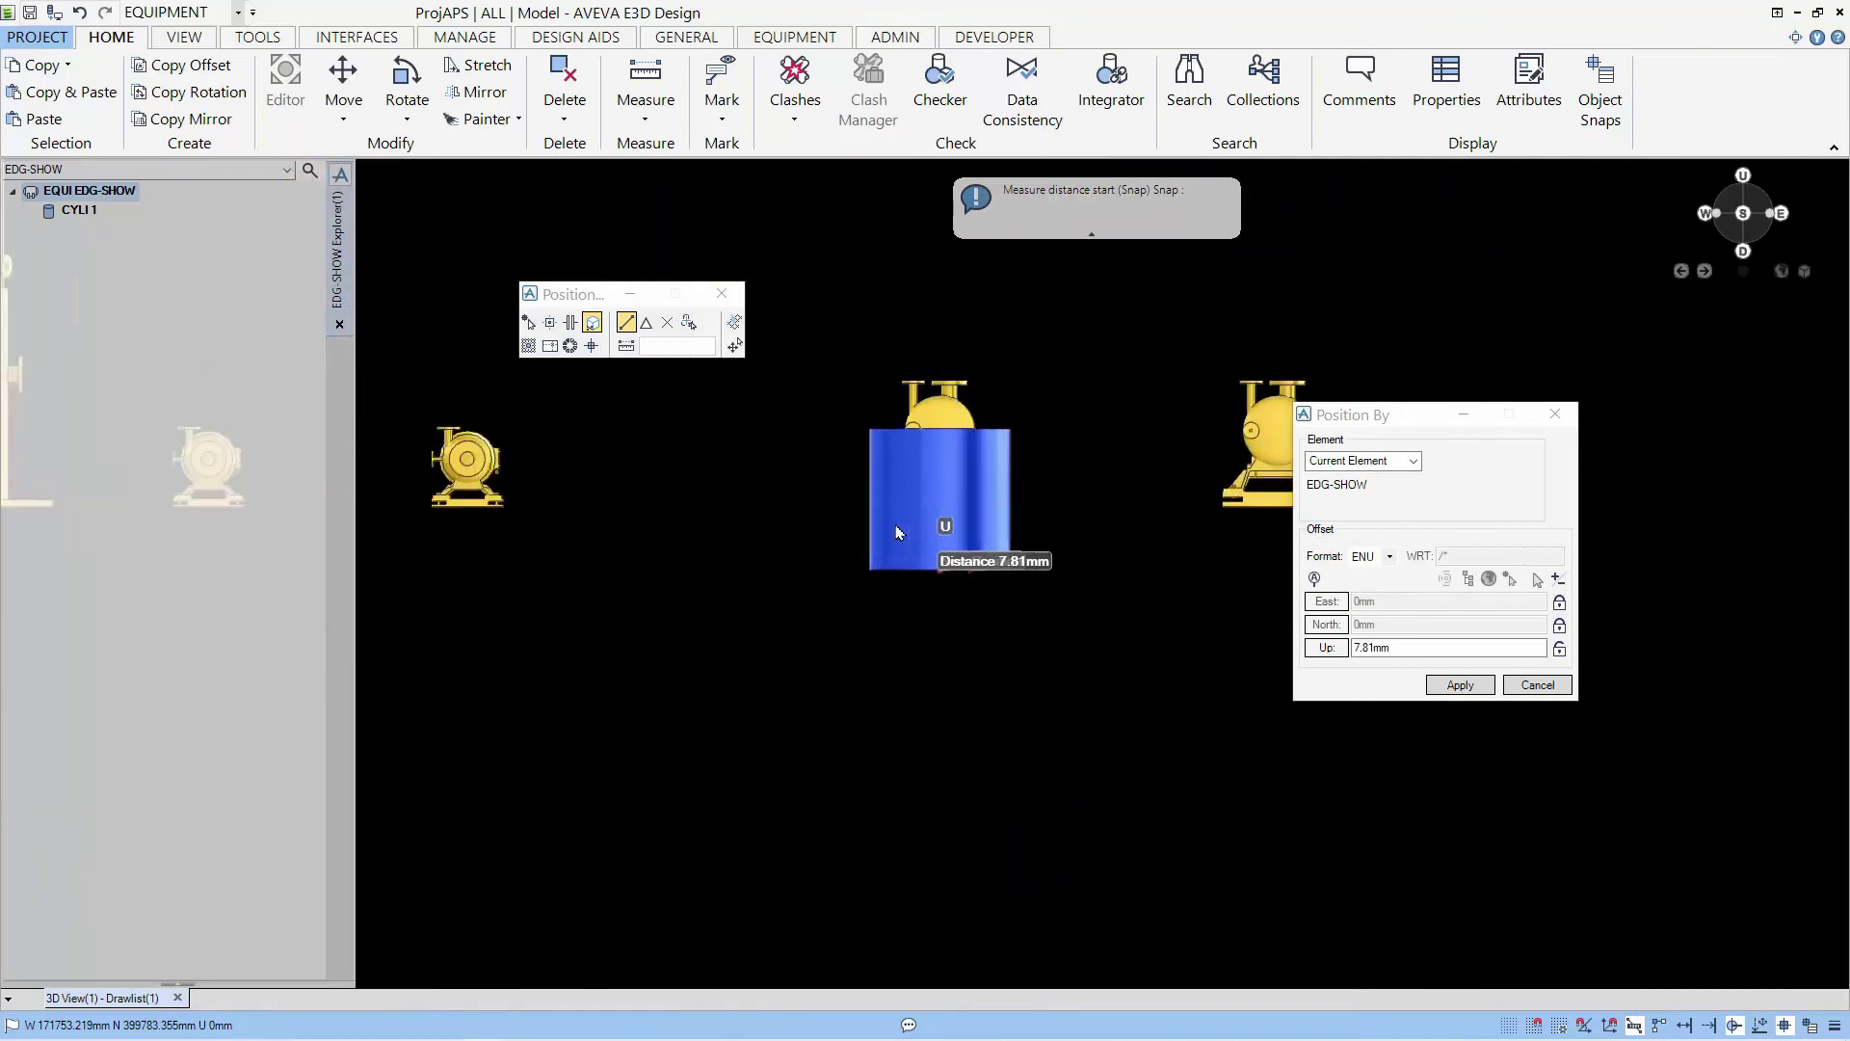
scroll(1084, 518, "up", 3)
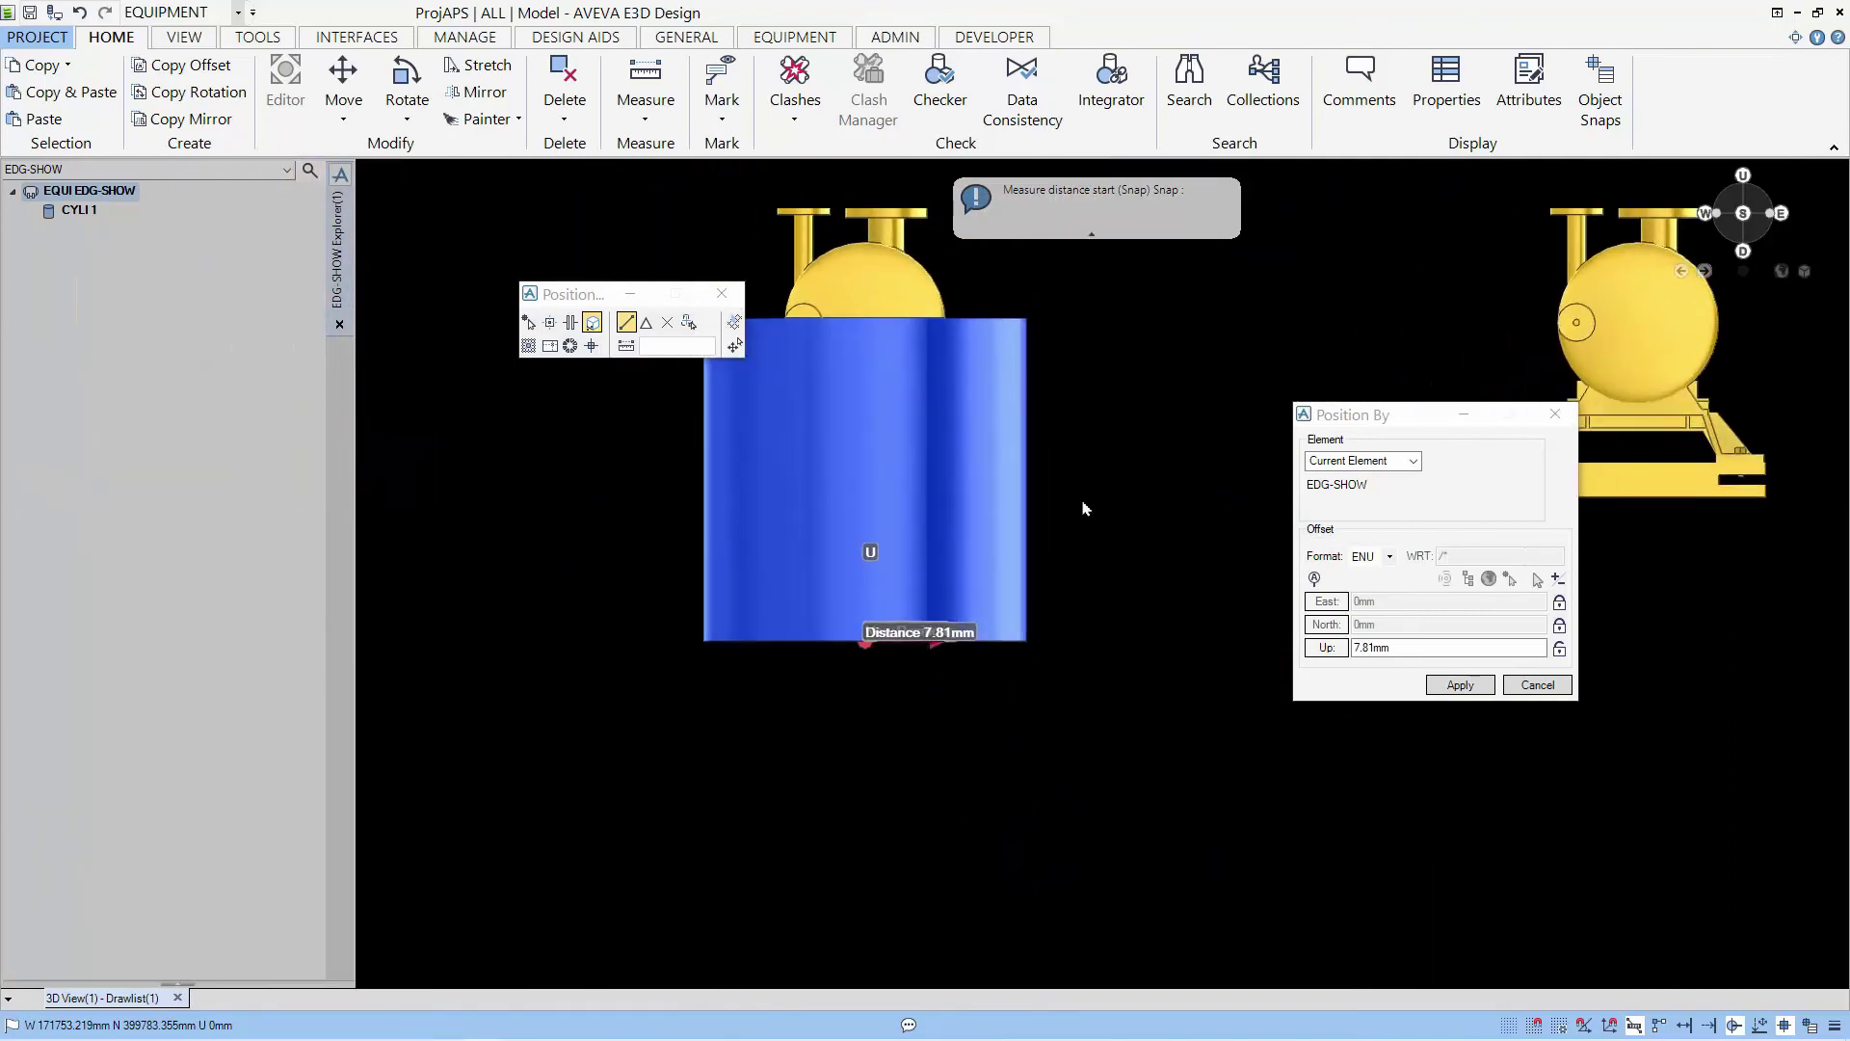
Centre the view on the cylinder and turn it to look South
right_click(1141, 451)
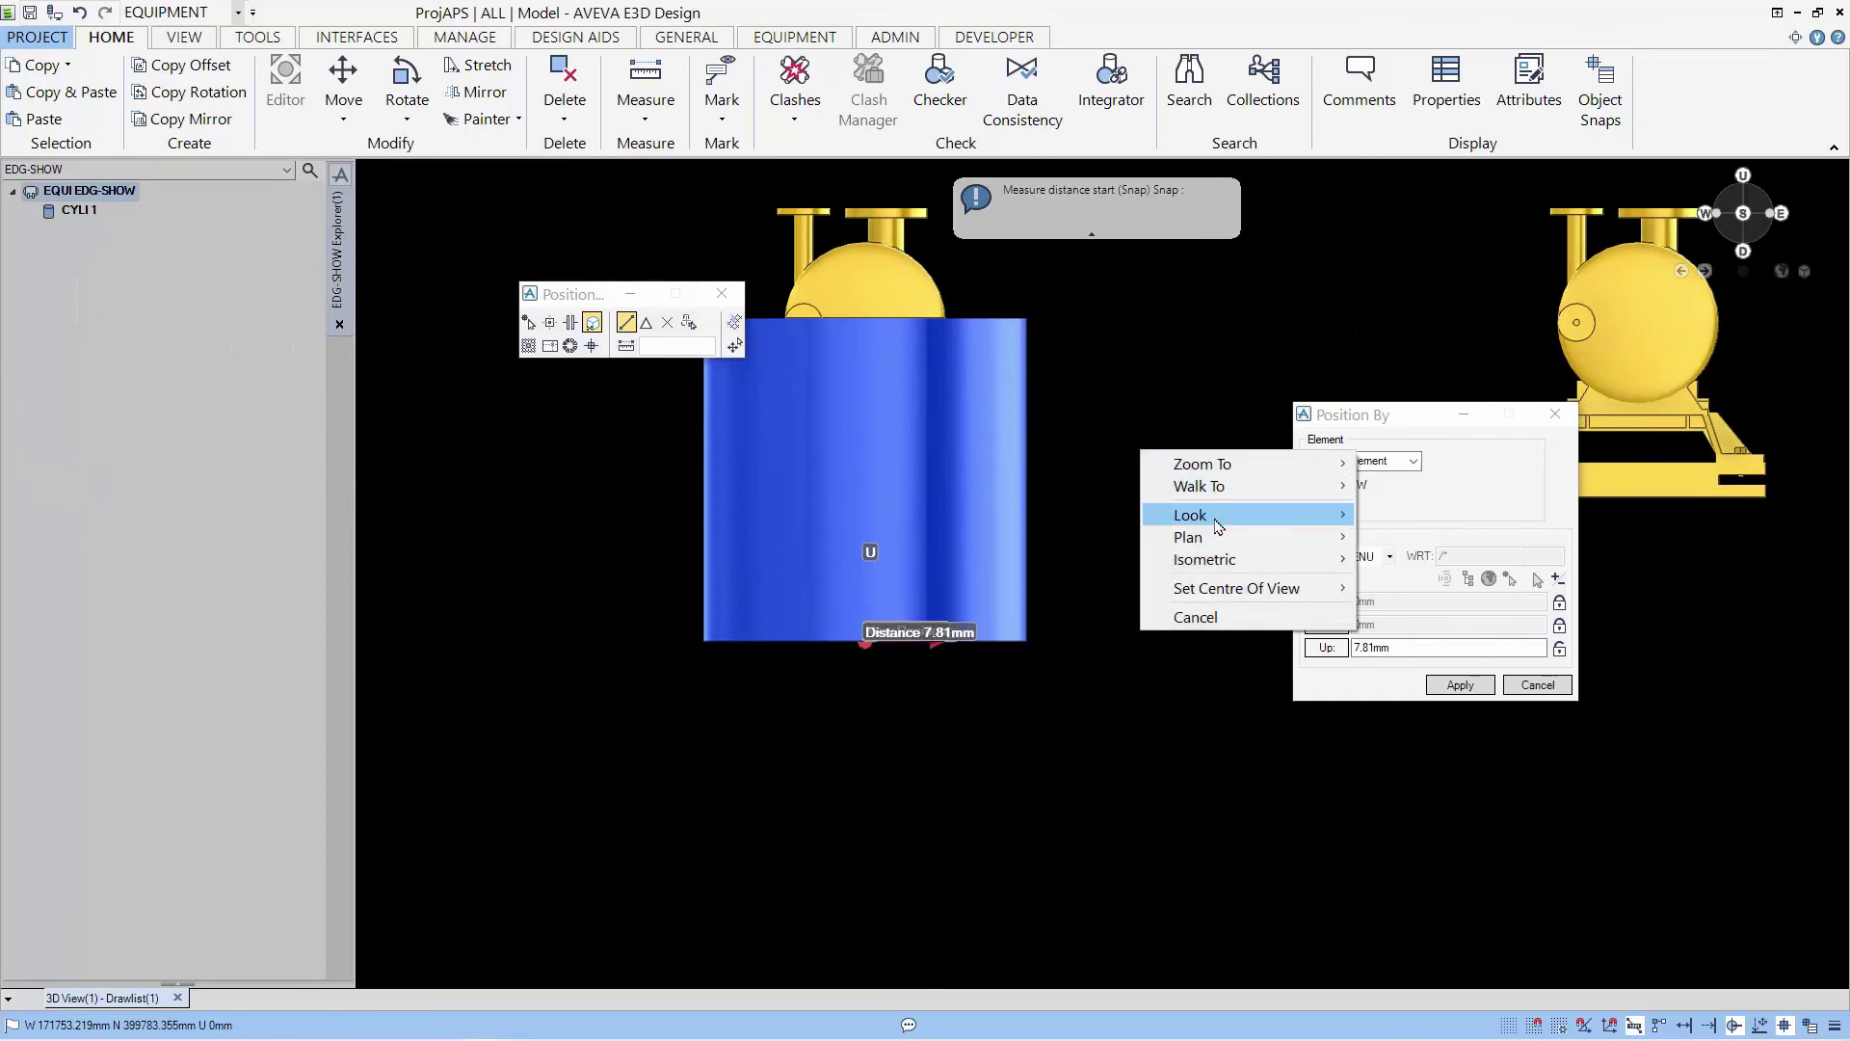
mouse_move(1219, 525)
mouse_move(1224, 588)
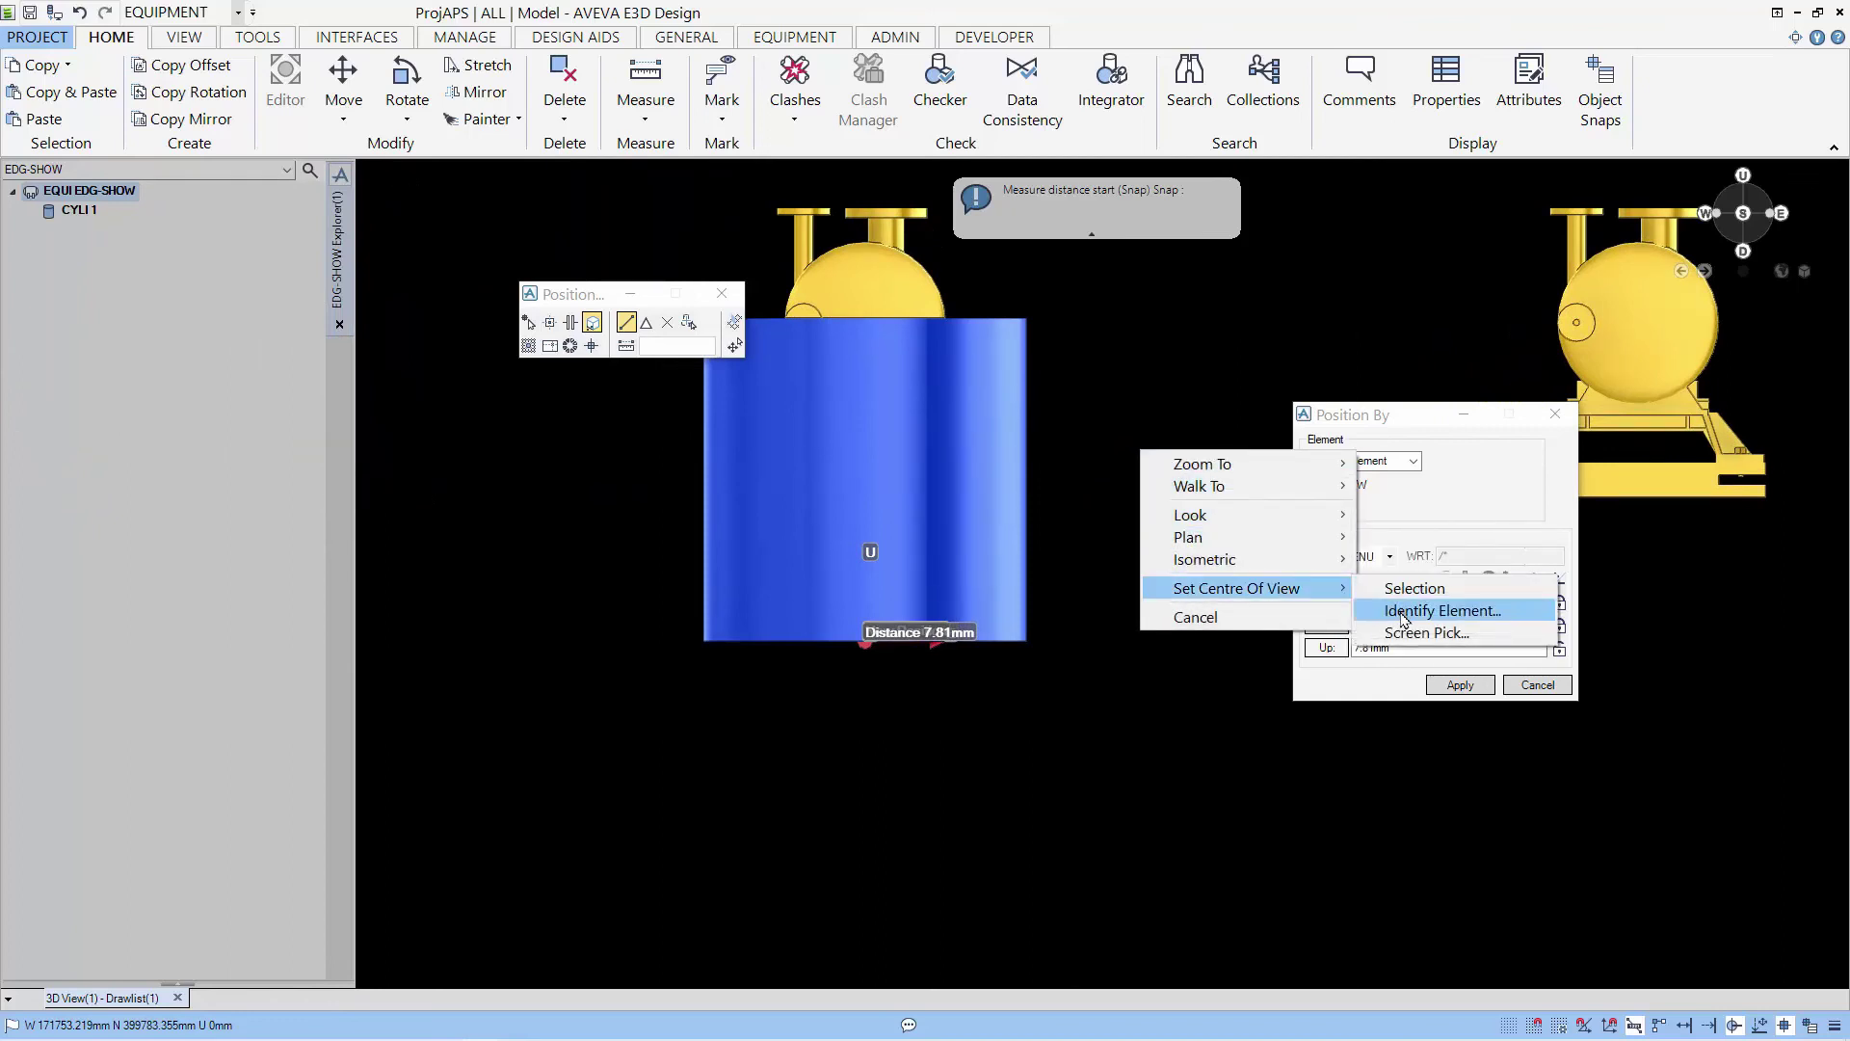
left_click(1443, 610)
left_click(952, 546)
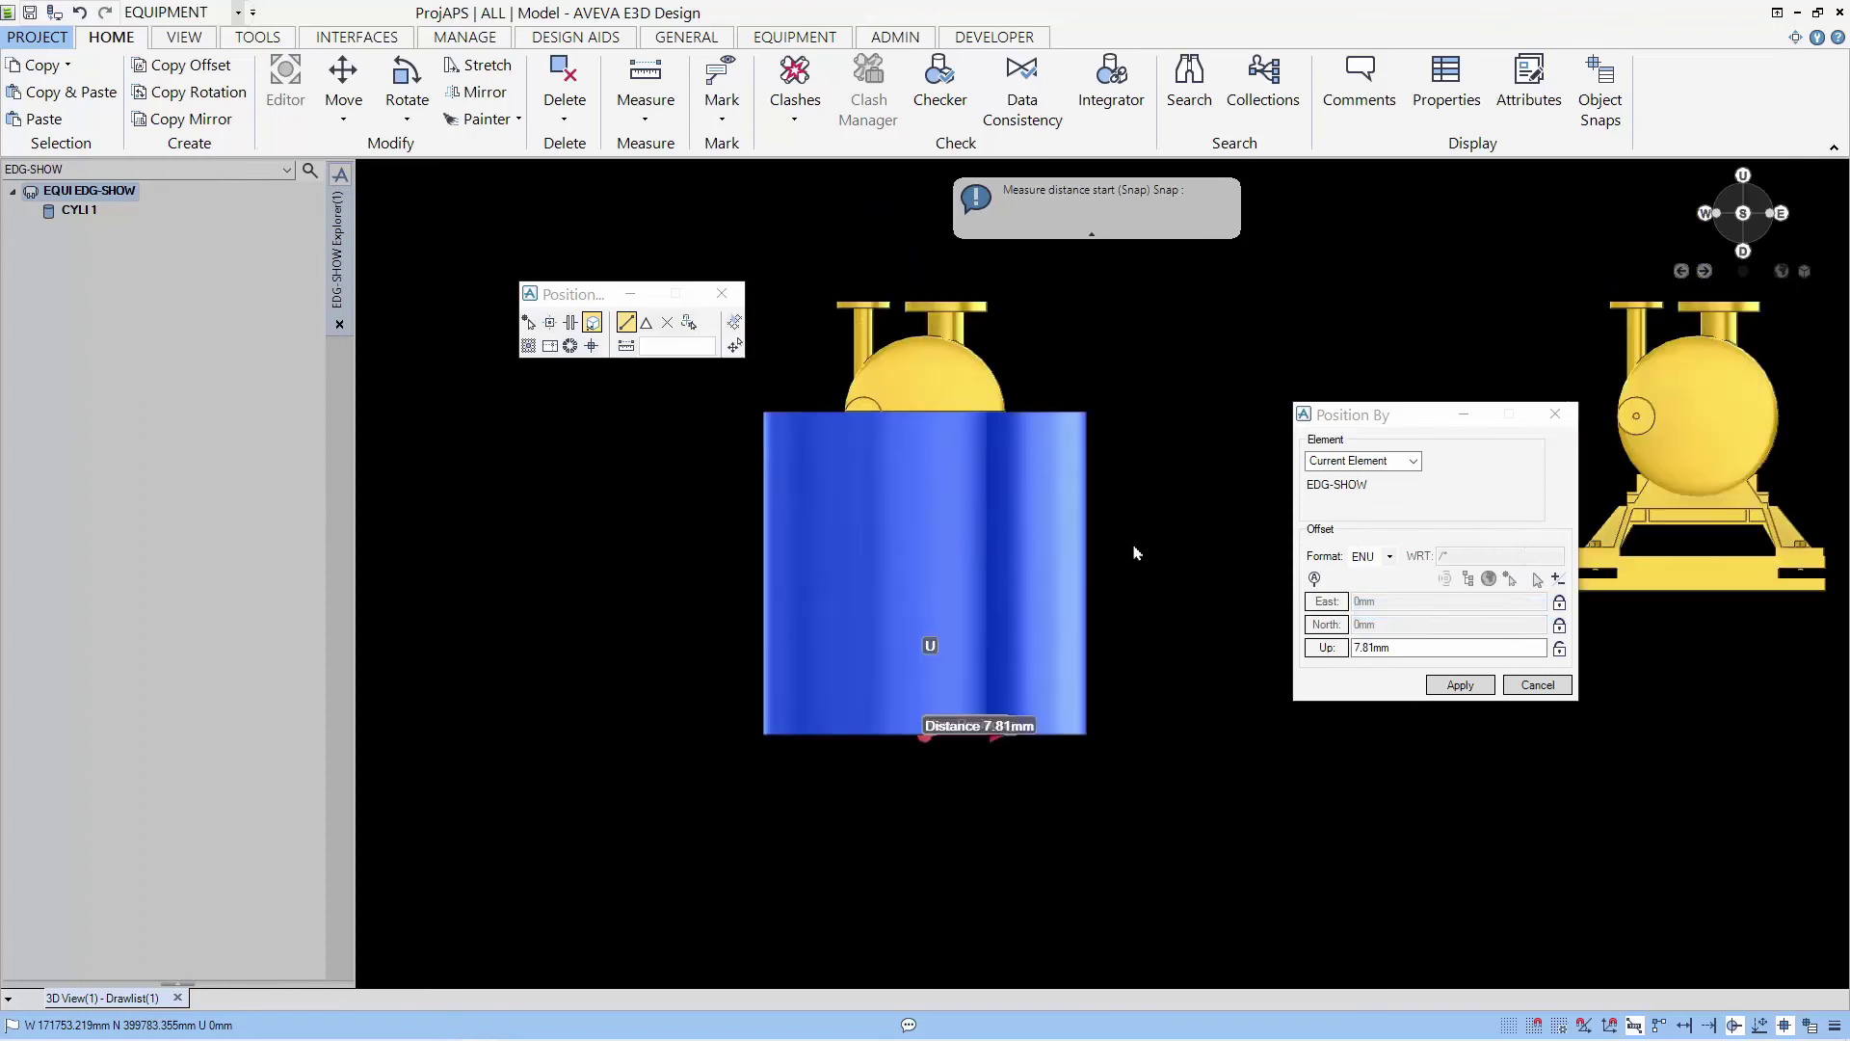
right_click(1175, 522)
mouse_move(1275, 590)
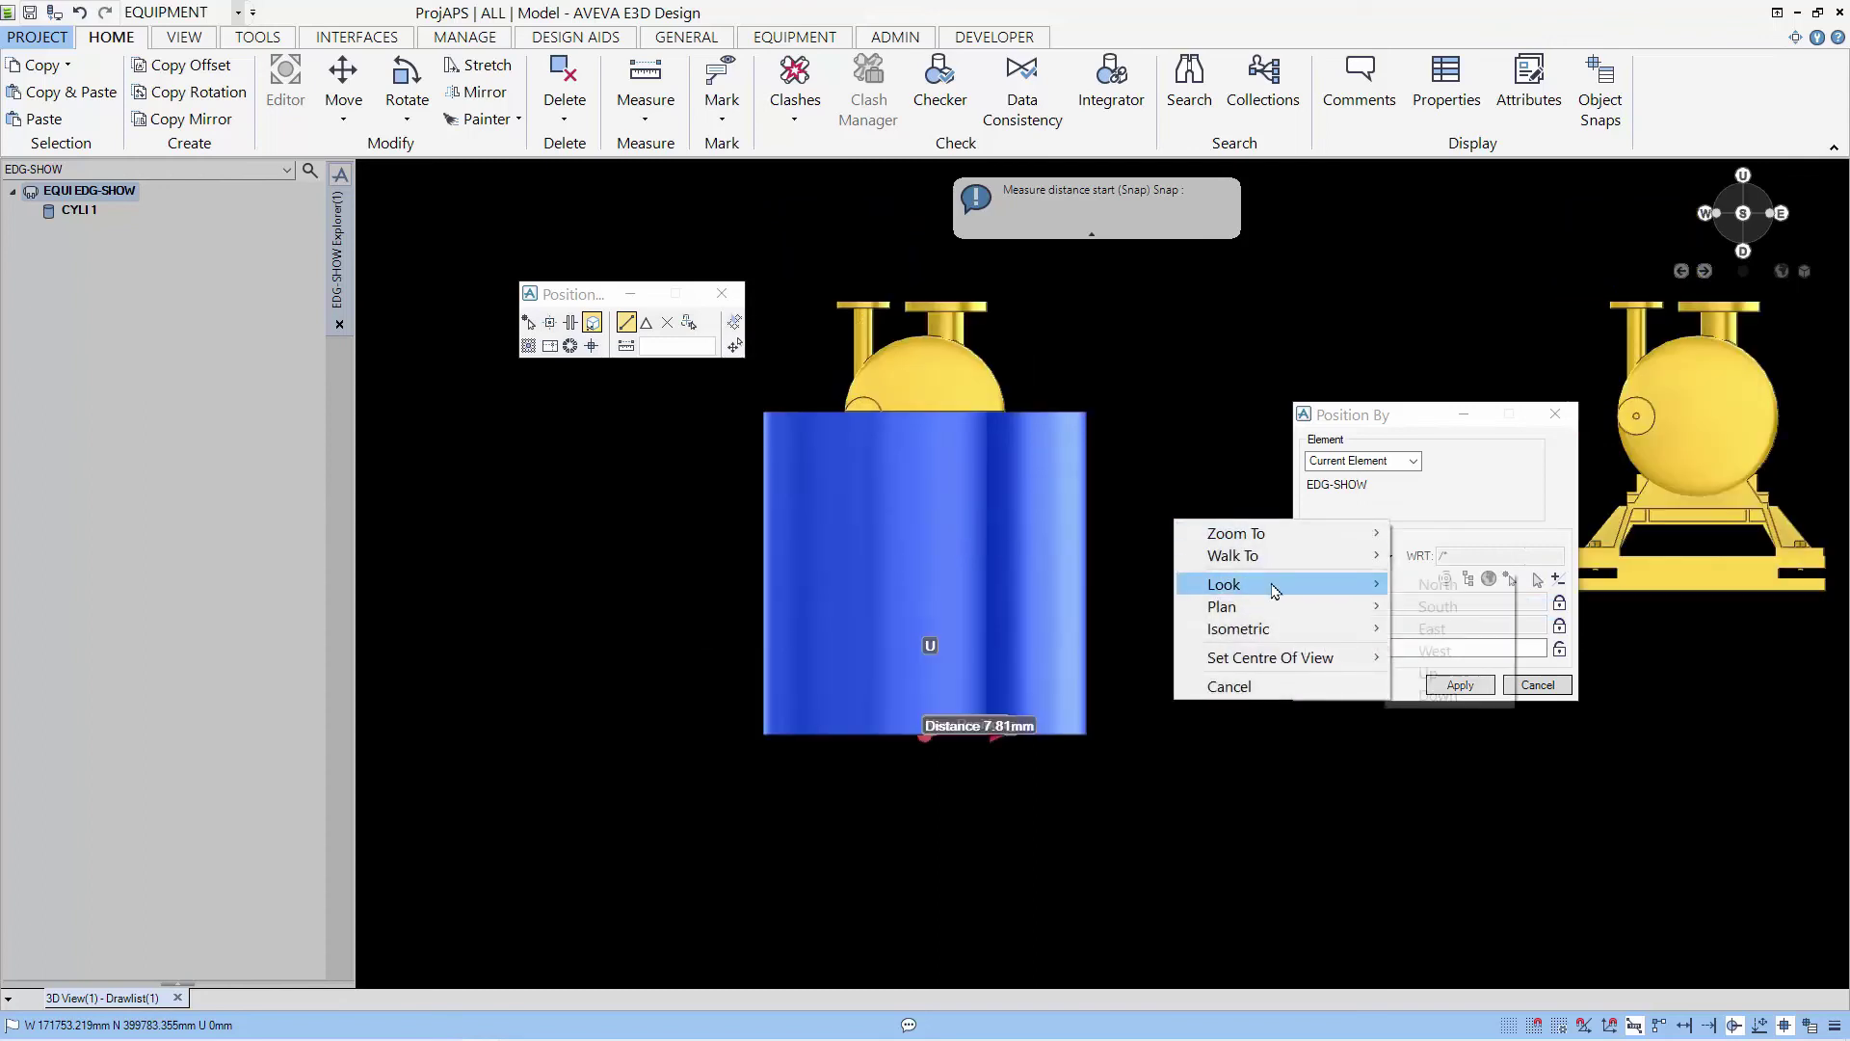
left_click(1423, 607)
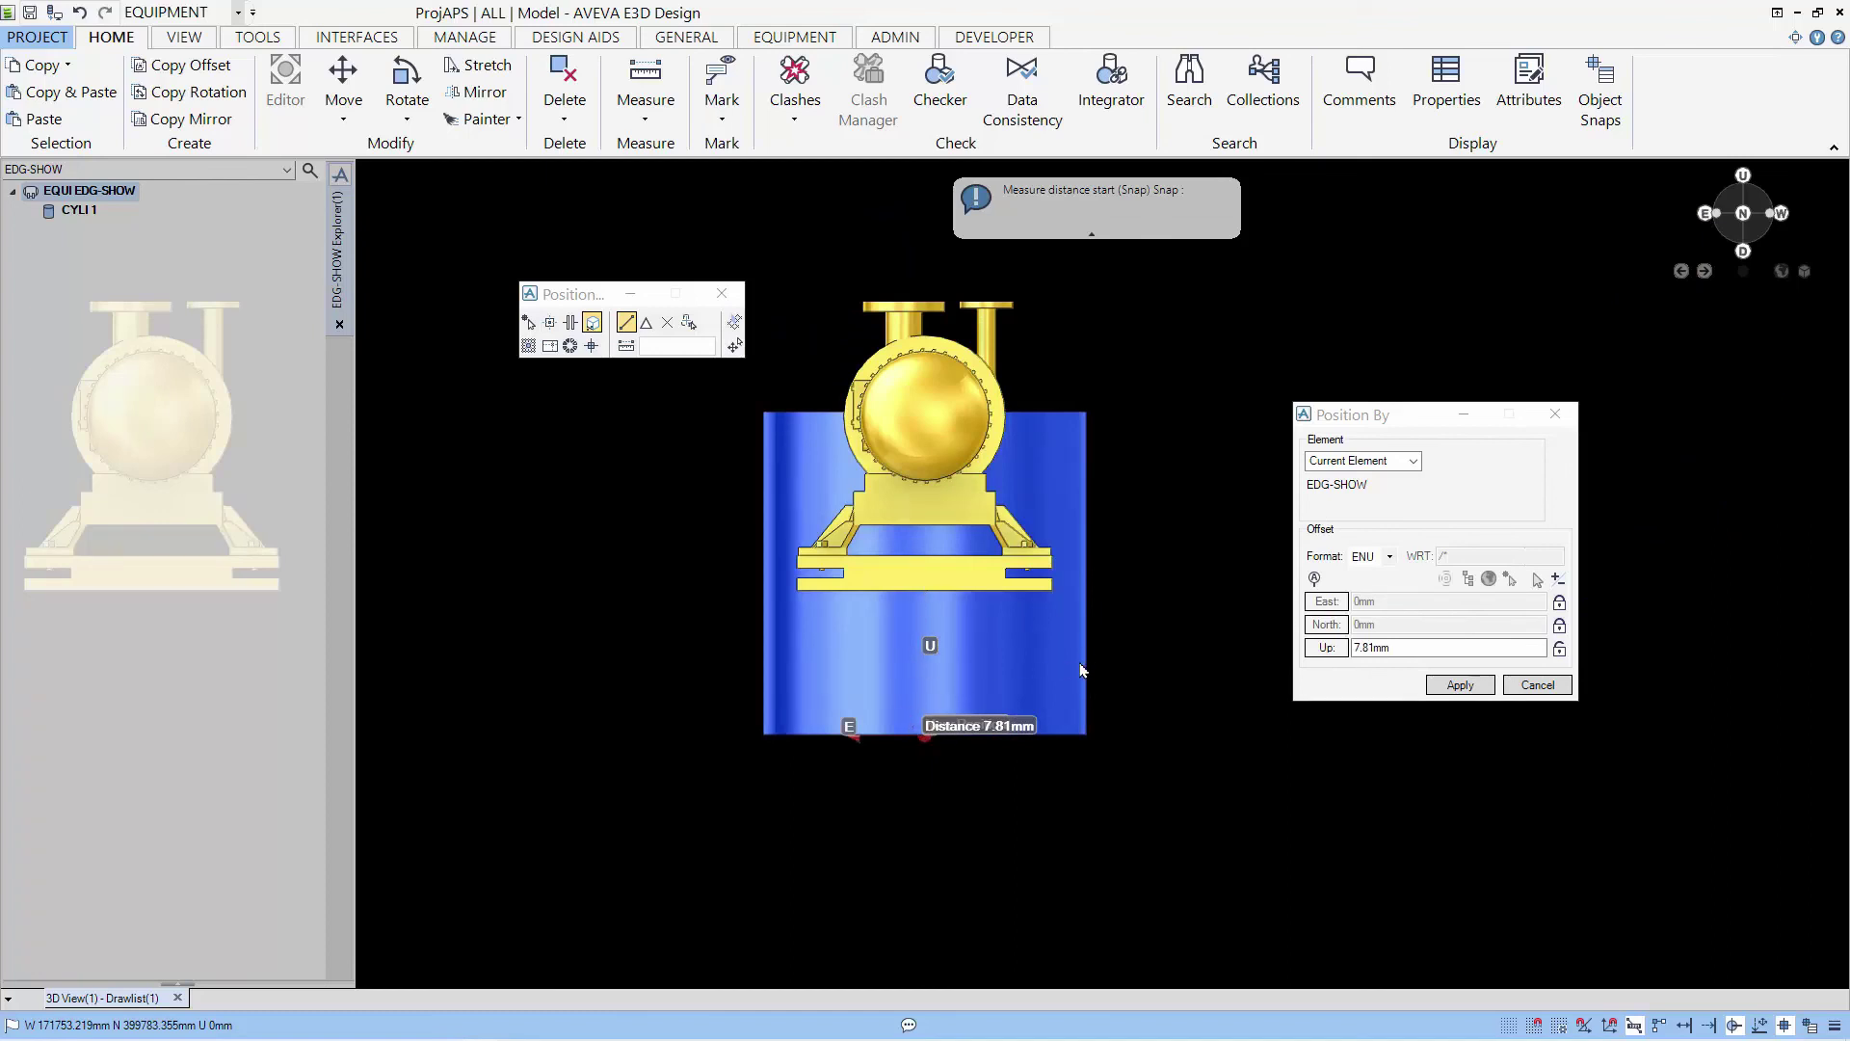
Measure 445.4mm from the cylinder's bottom to the pump base, apply it, and close Position By
left_click(927, 737)
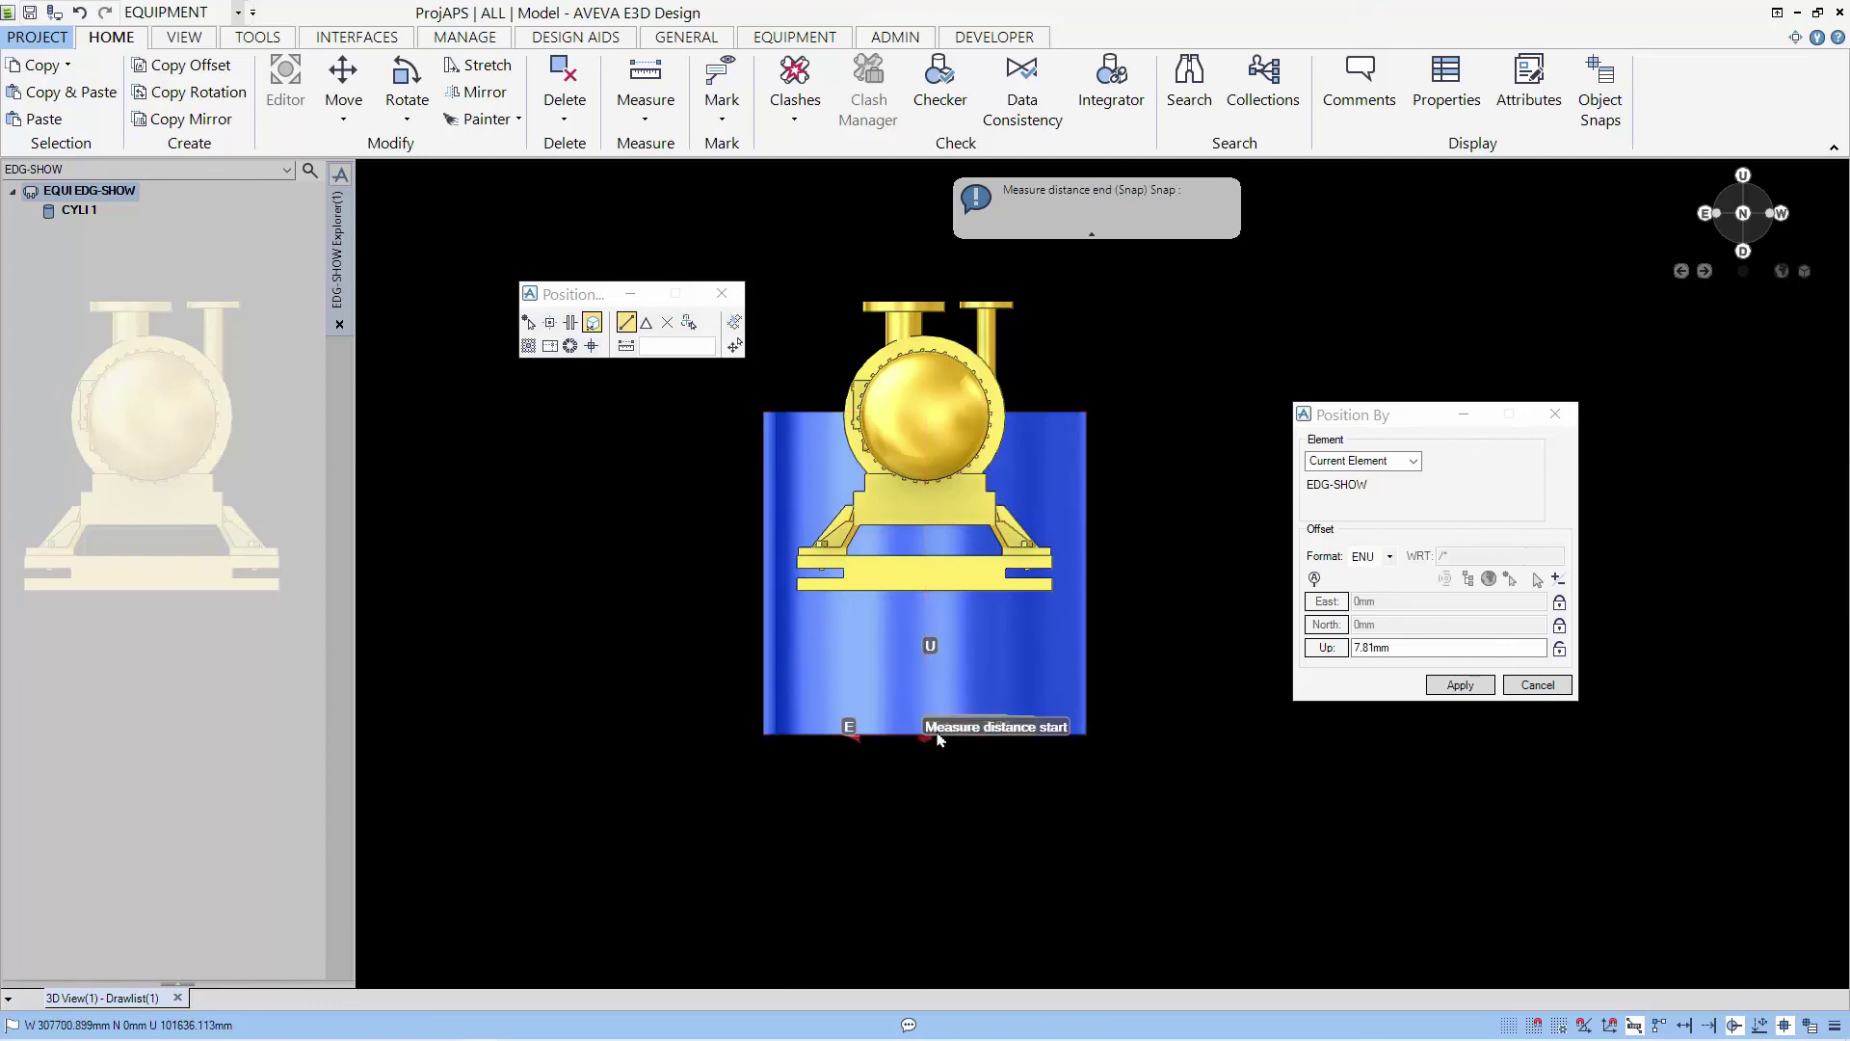
left_click(925, 593)
left_click(1460, 684)
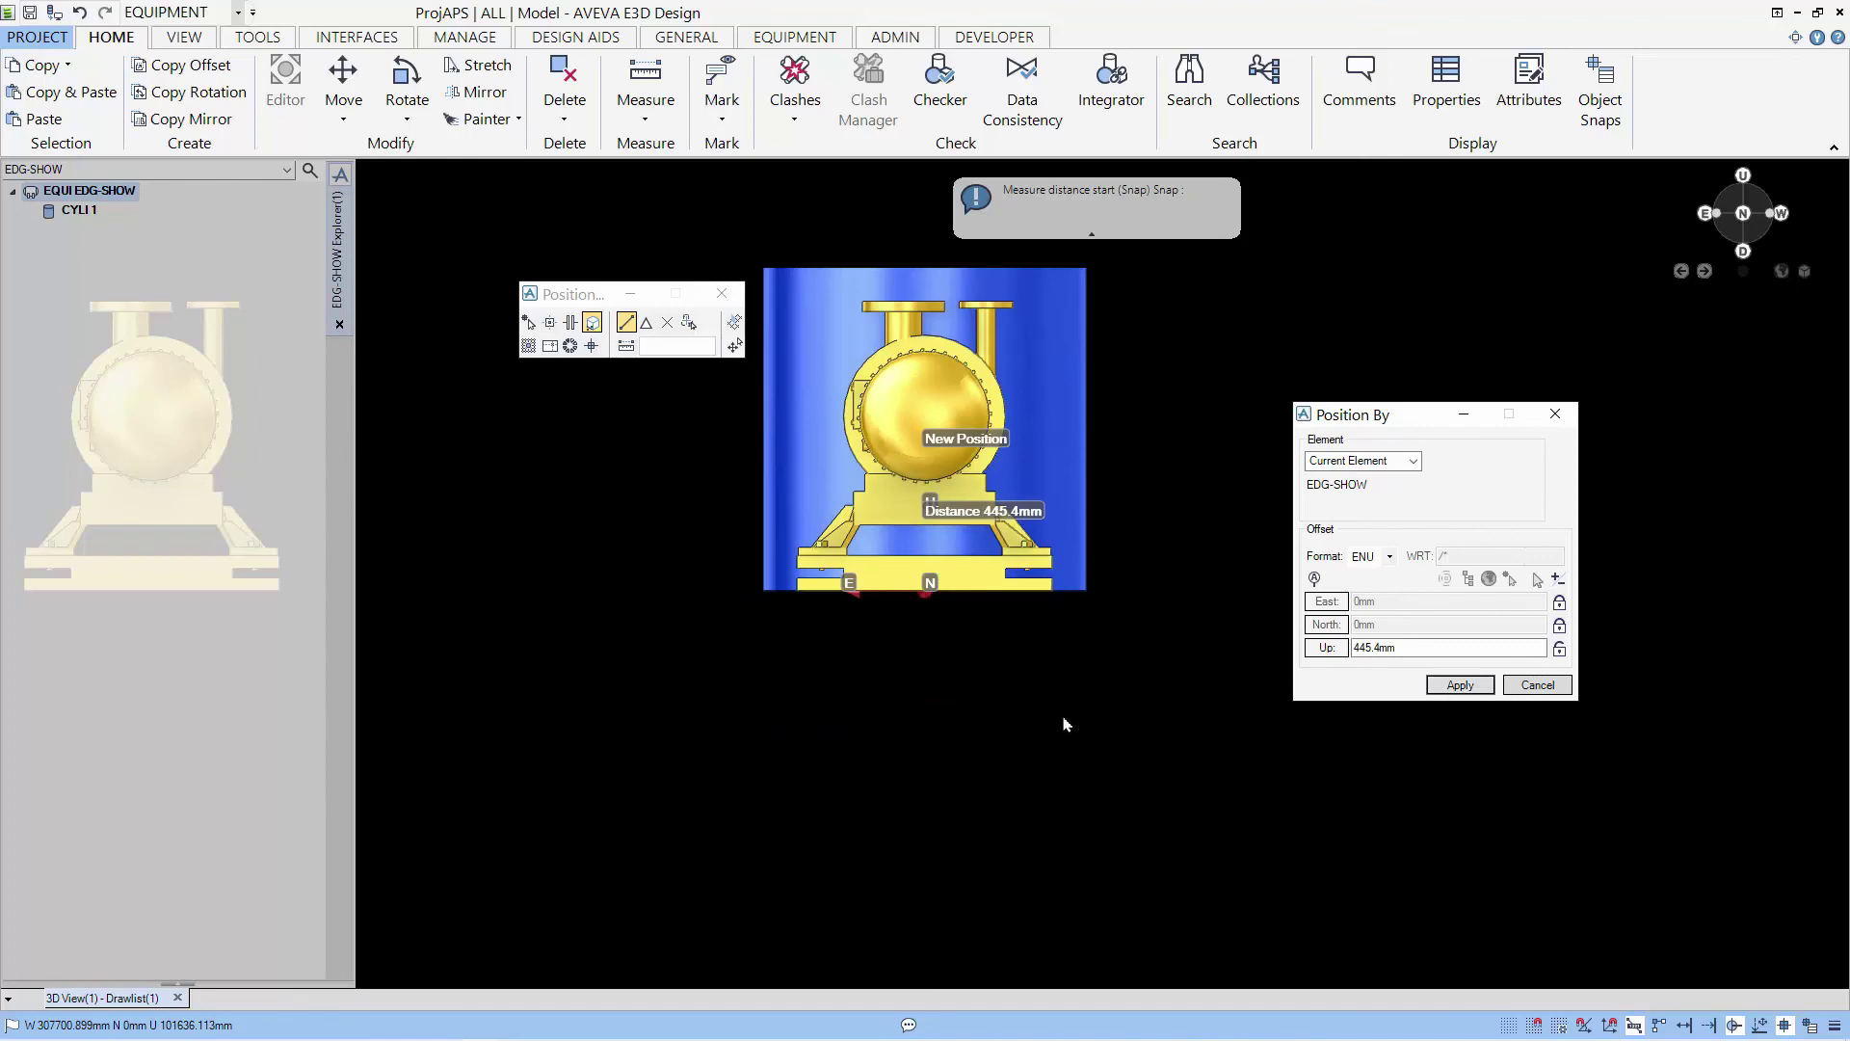
left_click(1537, 685)
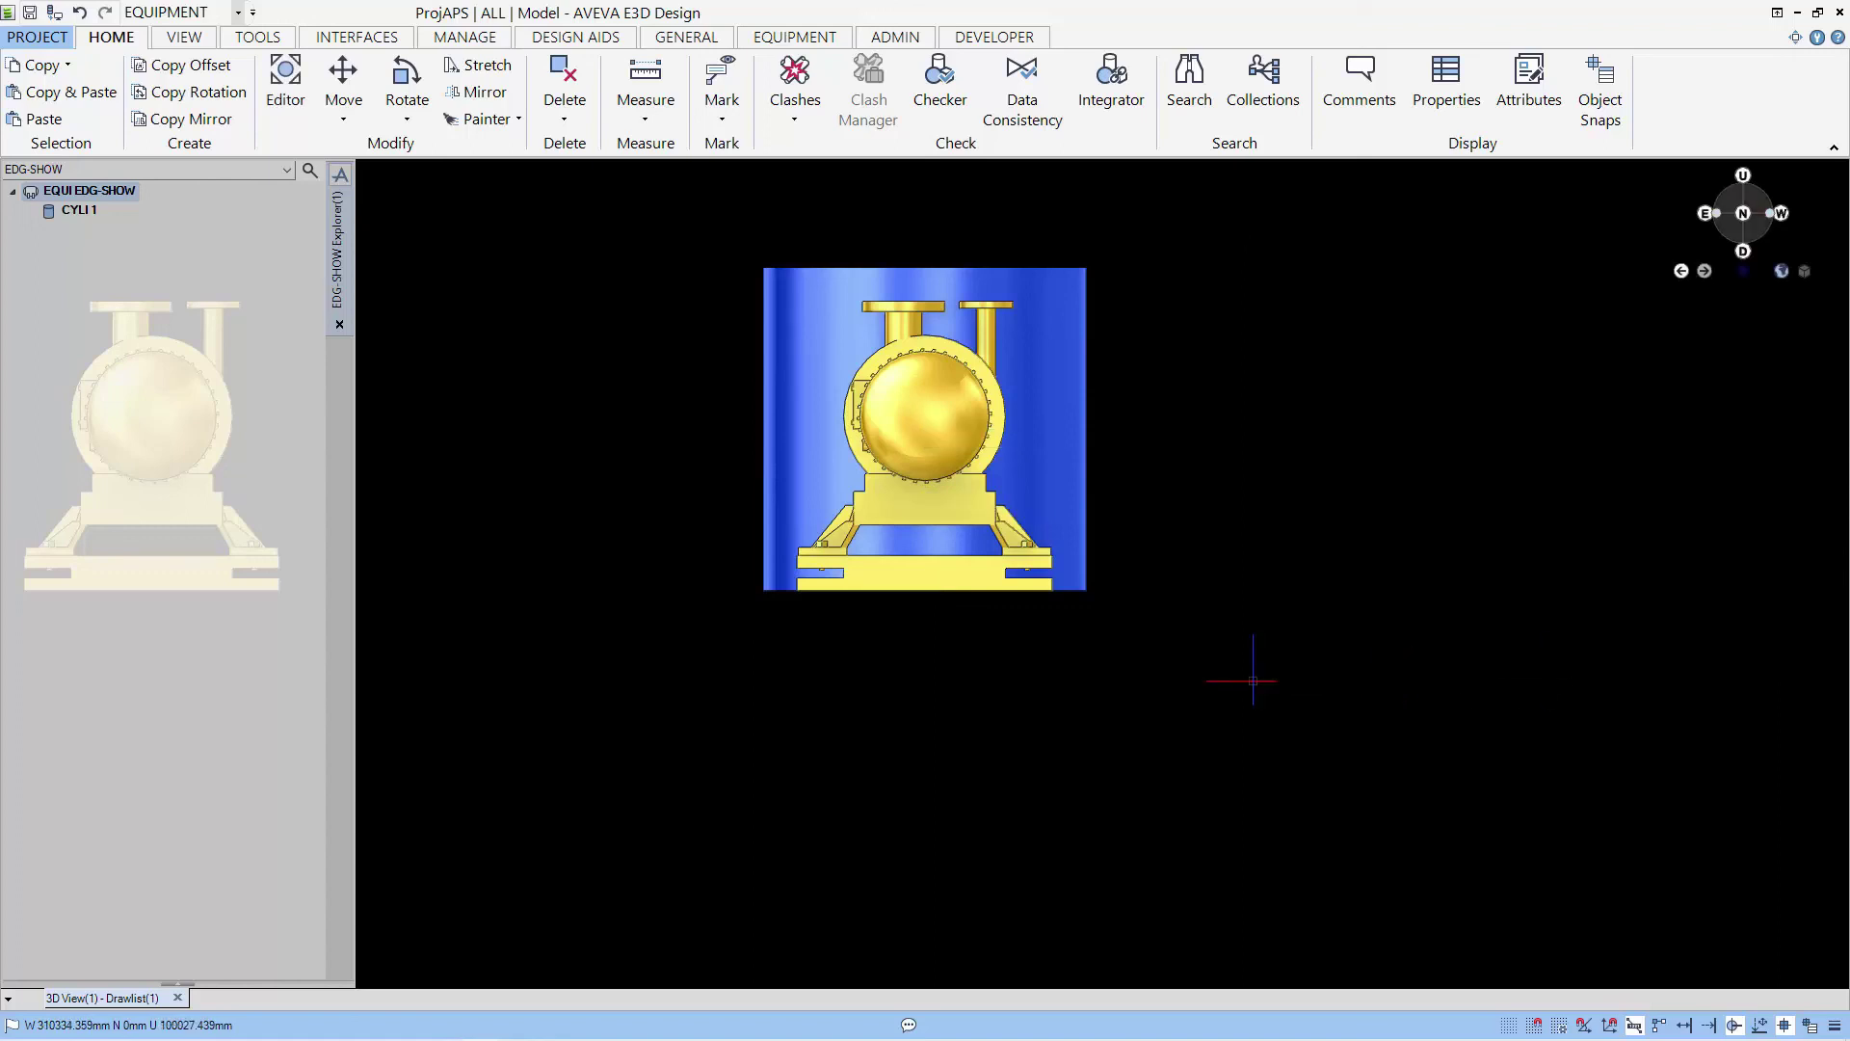